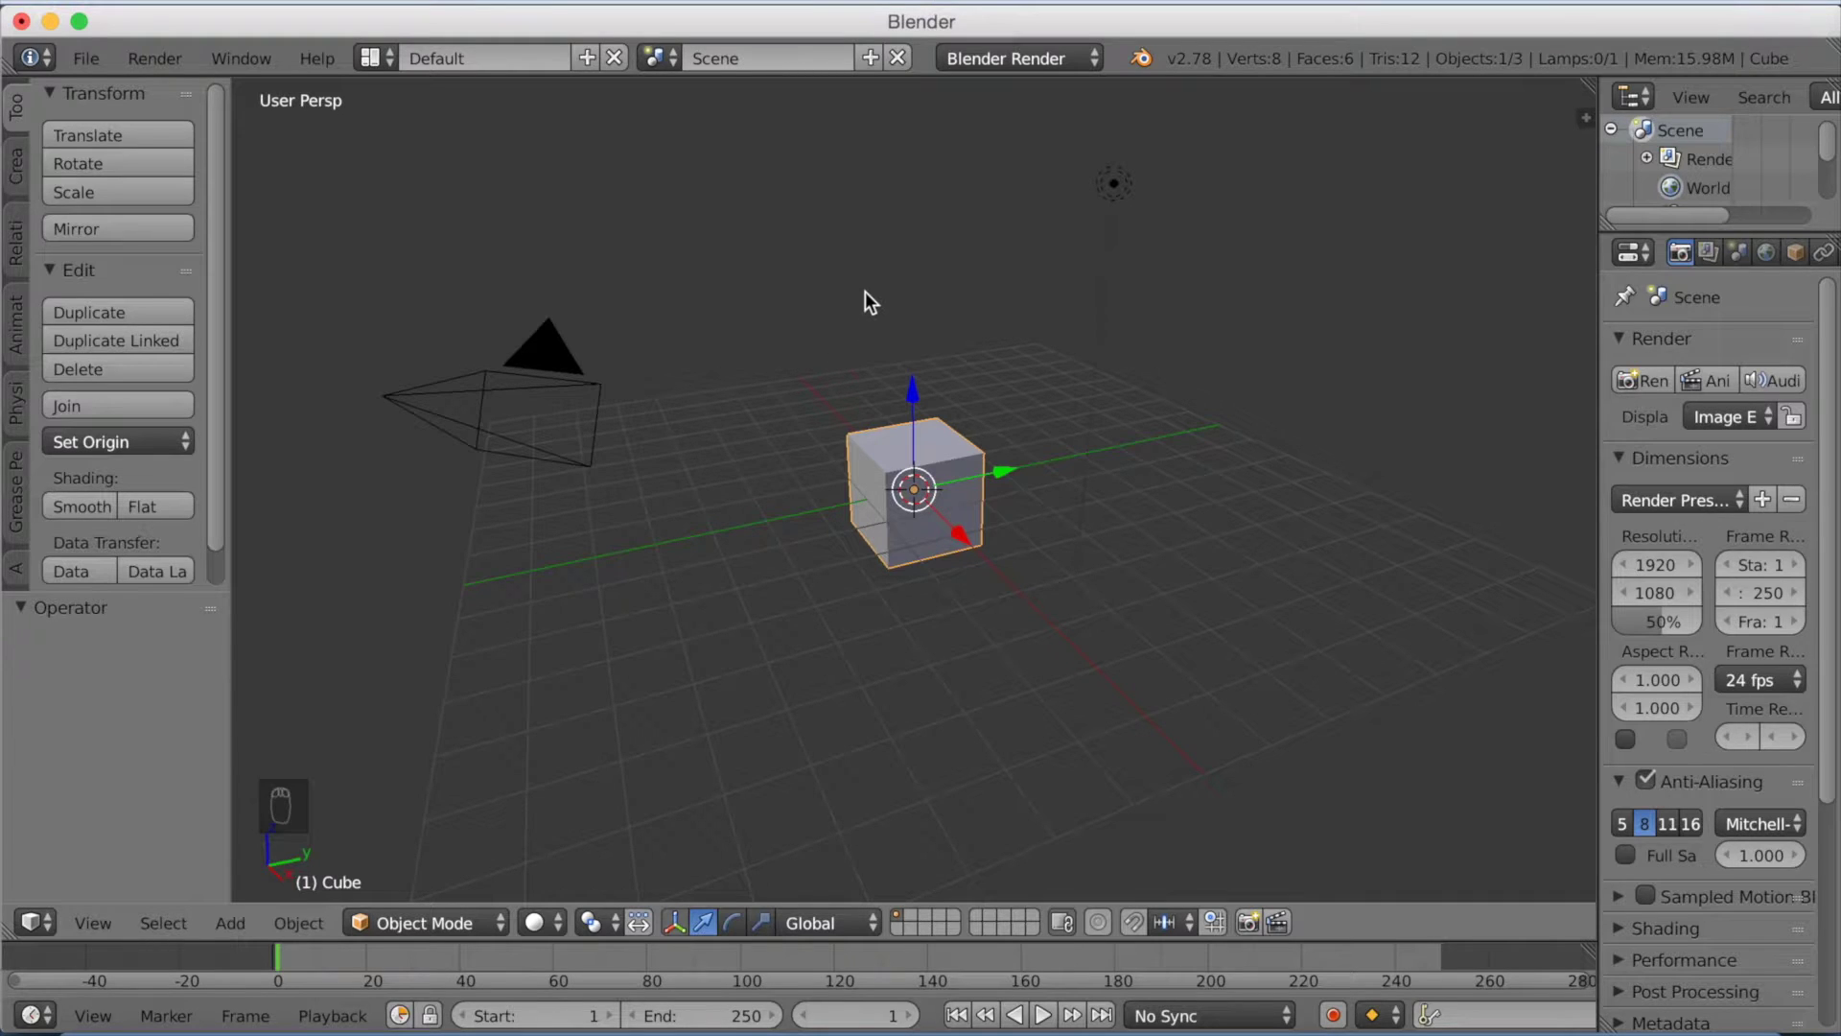
# Set the render engine to Cycles Render and bring Chrome forward
pyautogui.click(980, 58)
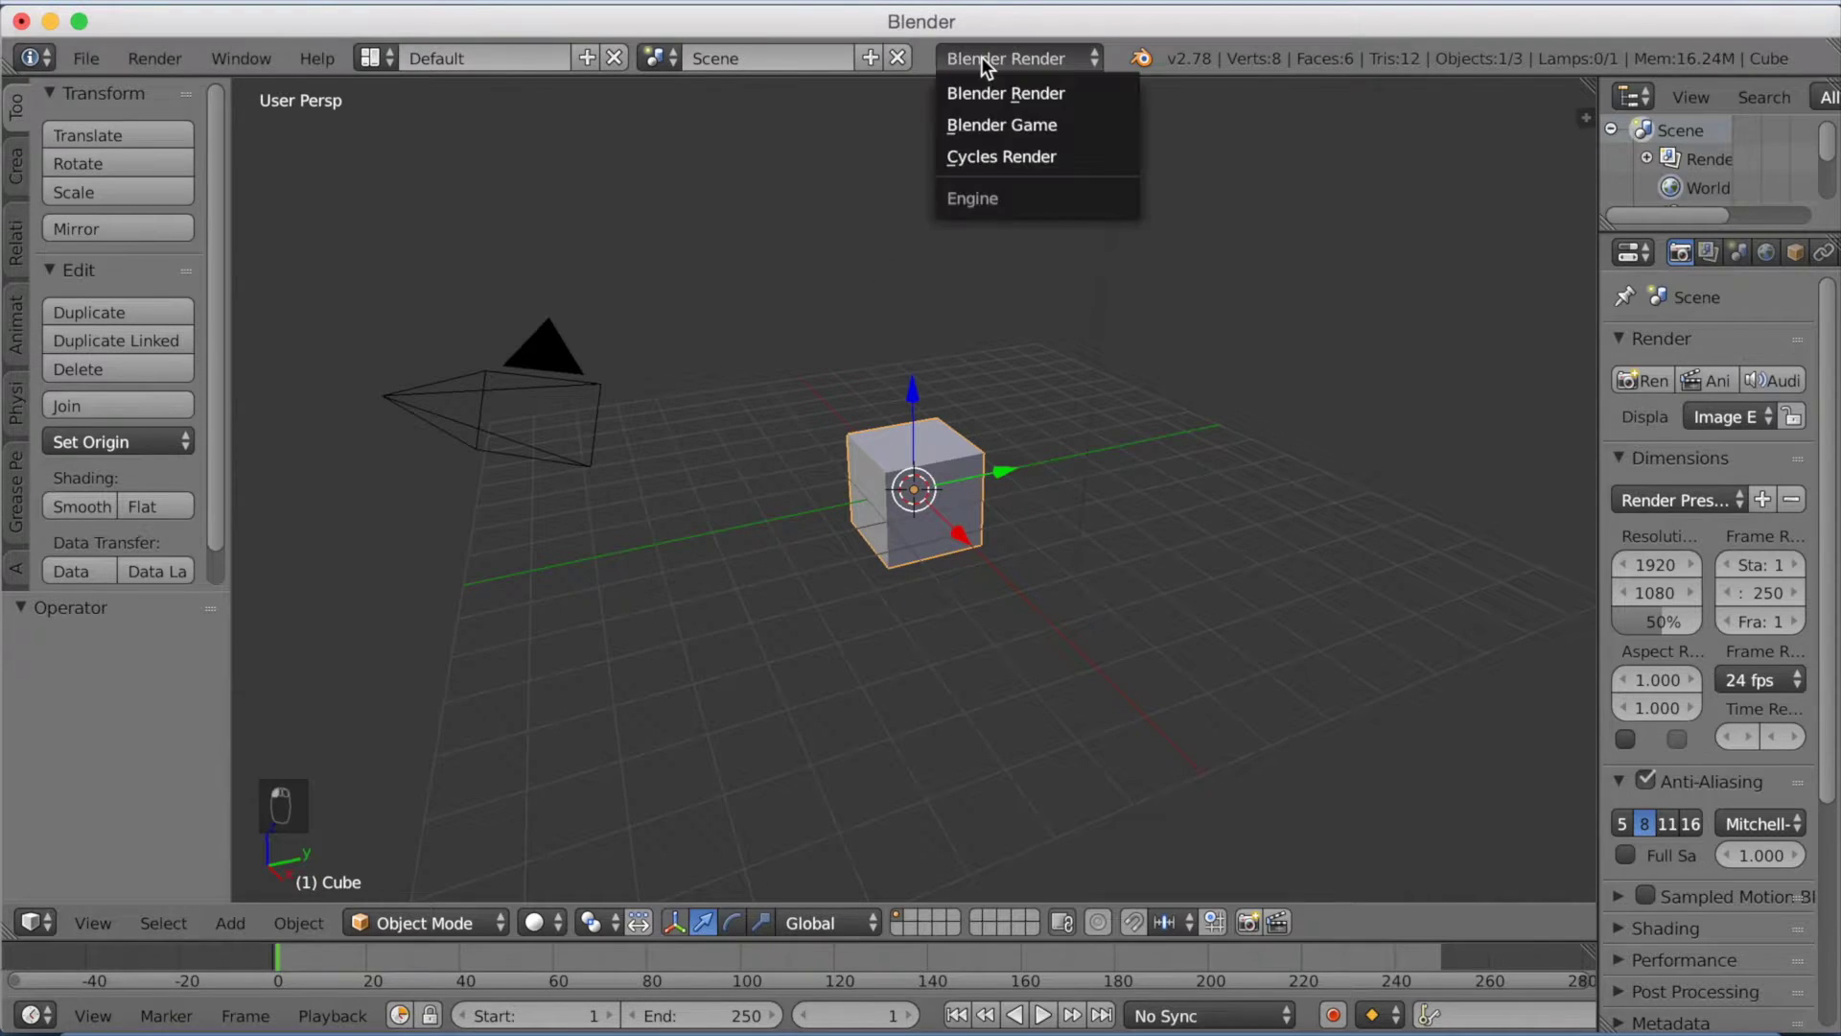
pyautogui.click(982, 156)
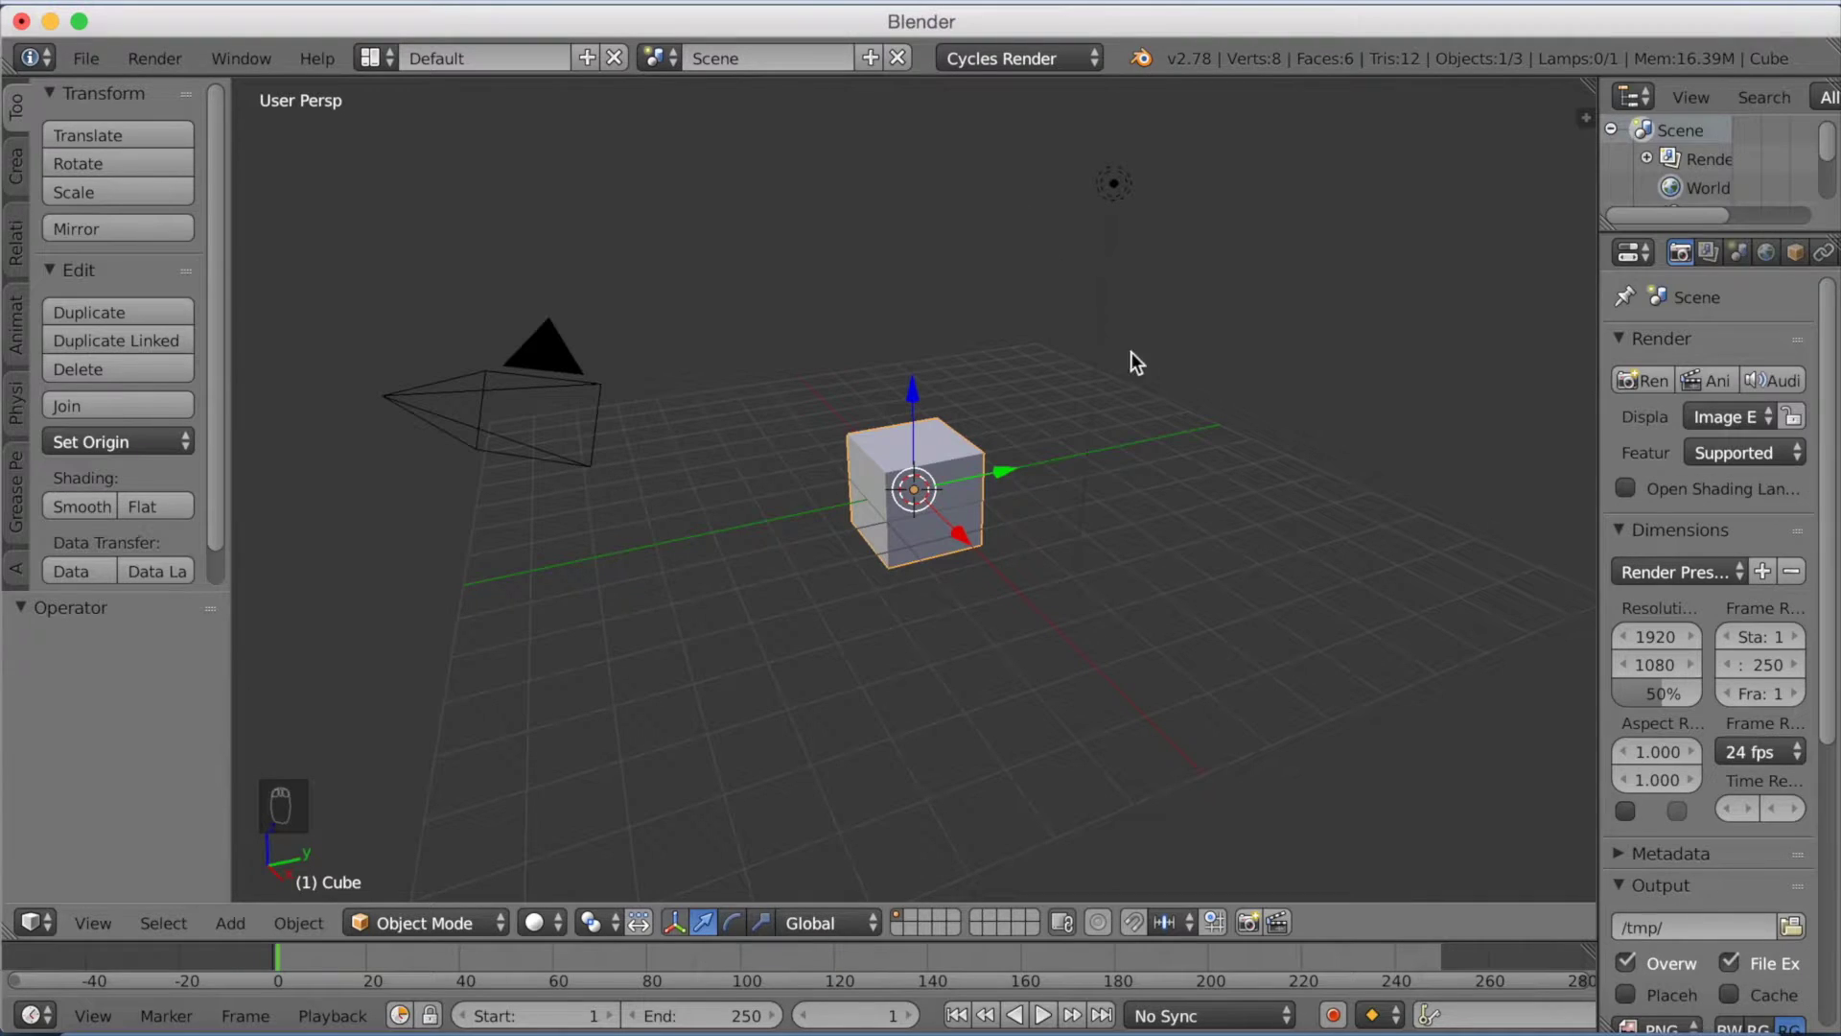
pyautogui.click(1347, 1019)
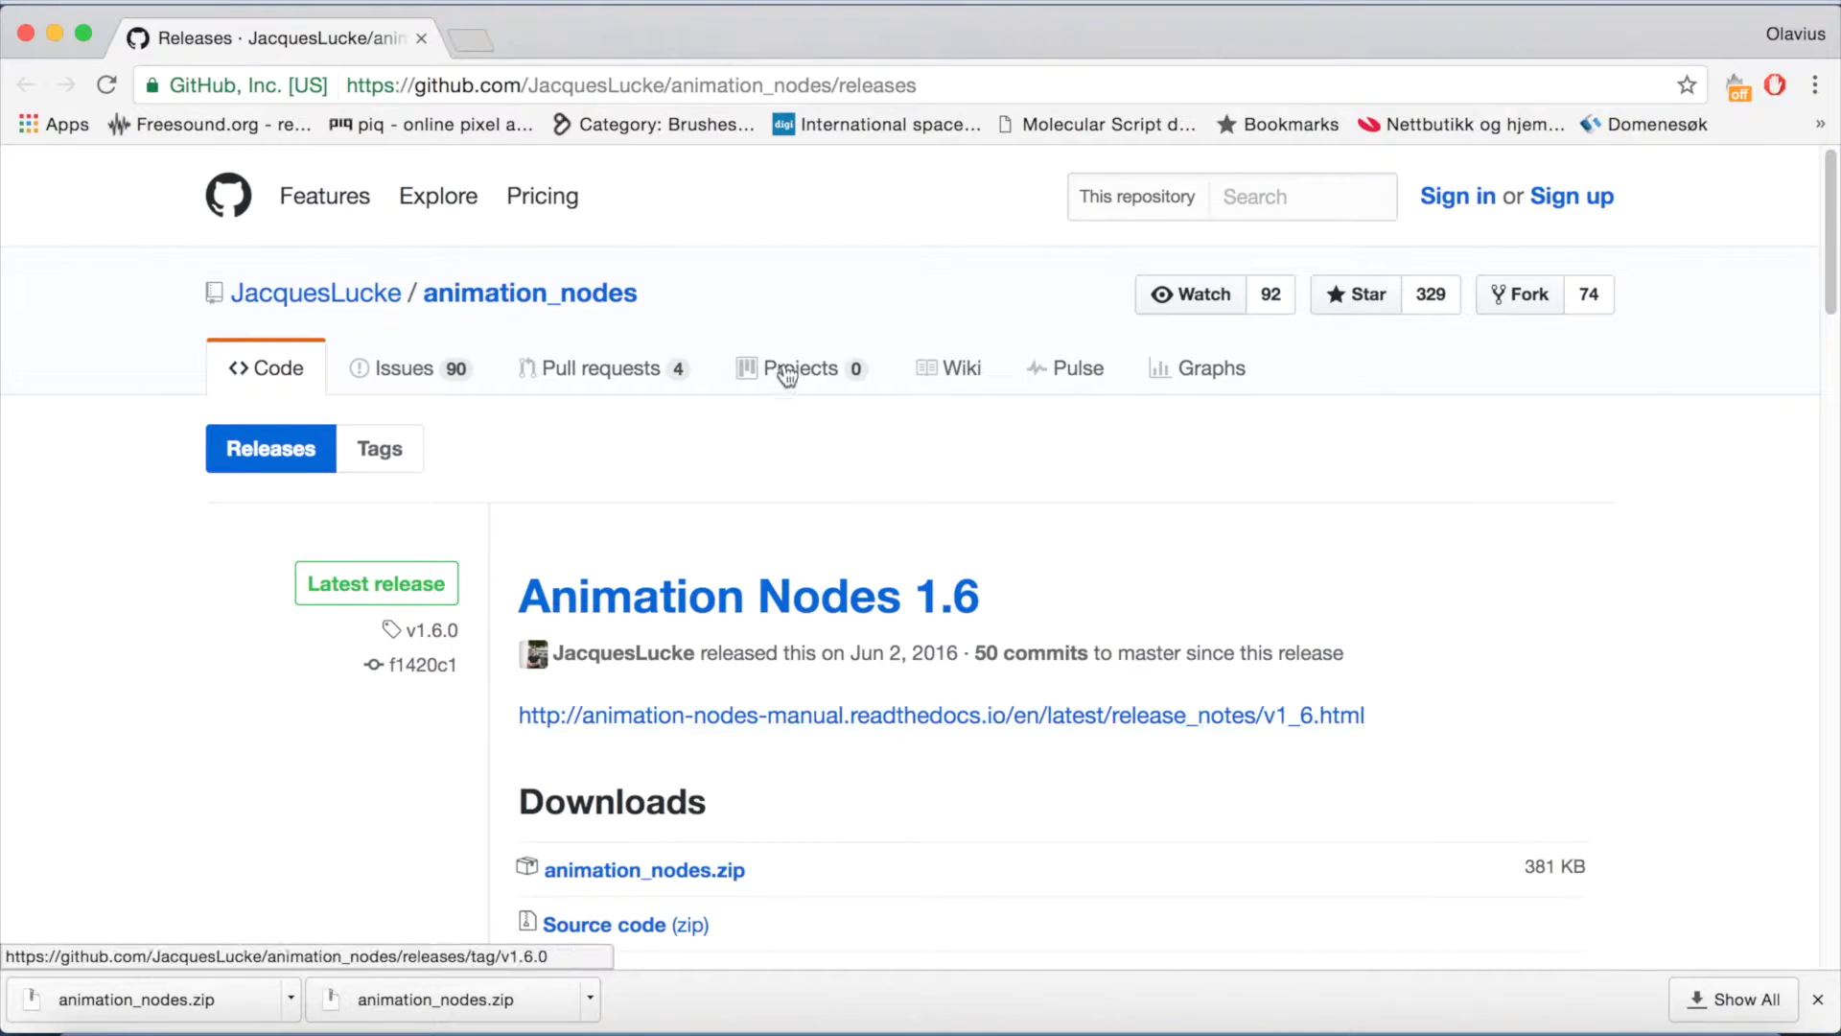
# Download a fresh animation_nodes.zip (Animation Nodes 1.6) into Documents, replacing the old copy
pyautogui.press('super+bracketleft')
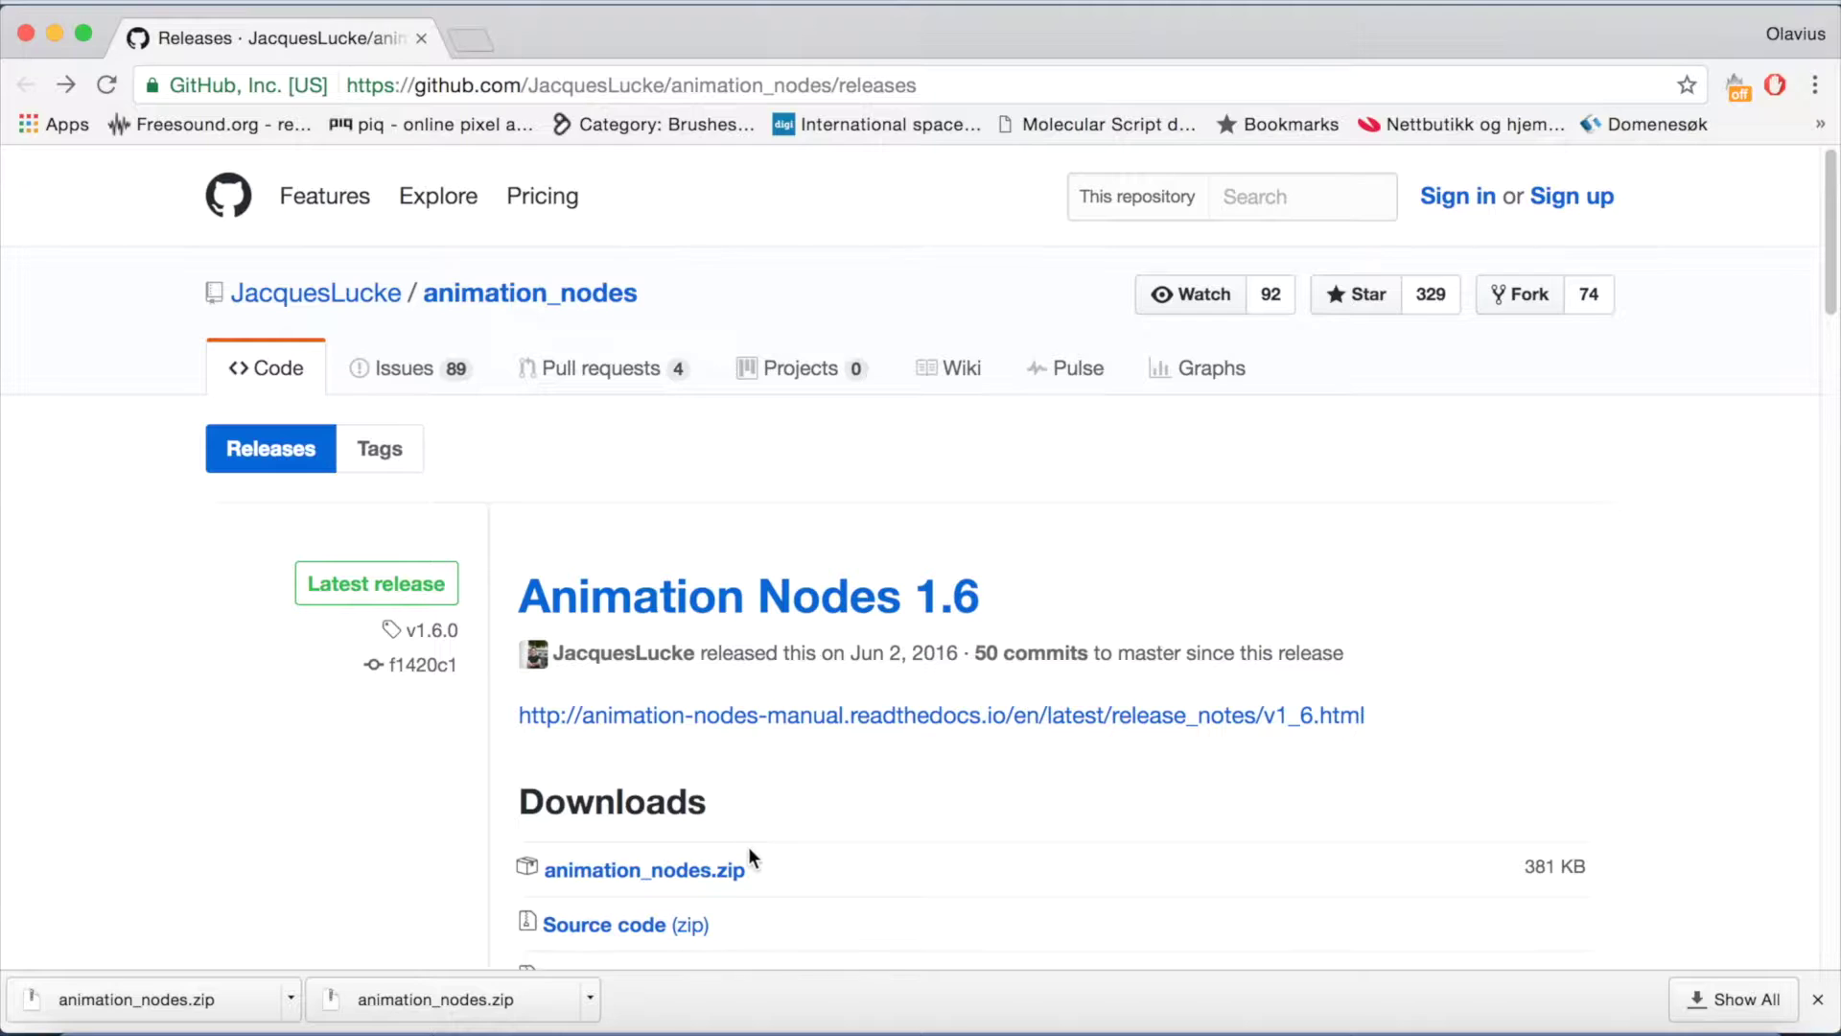
pyautogui.click(731, 869)
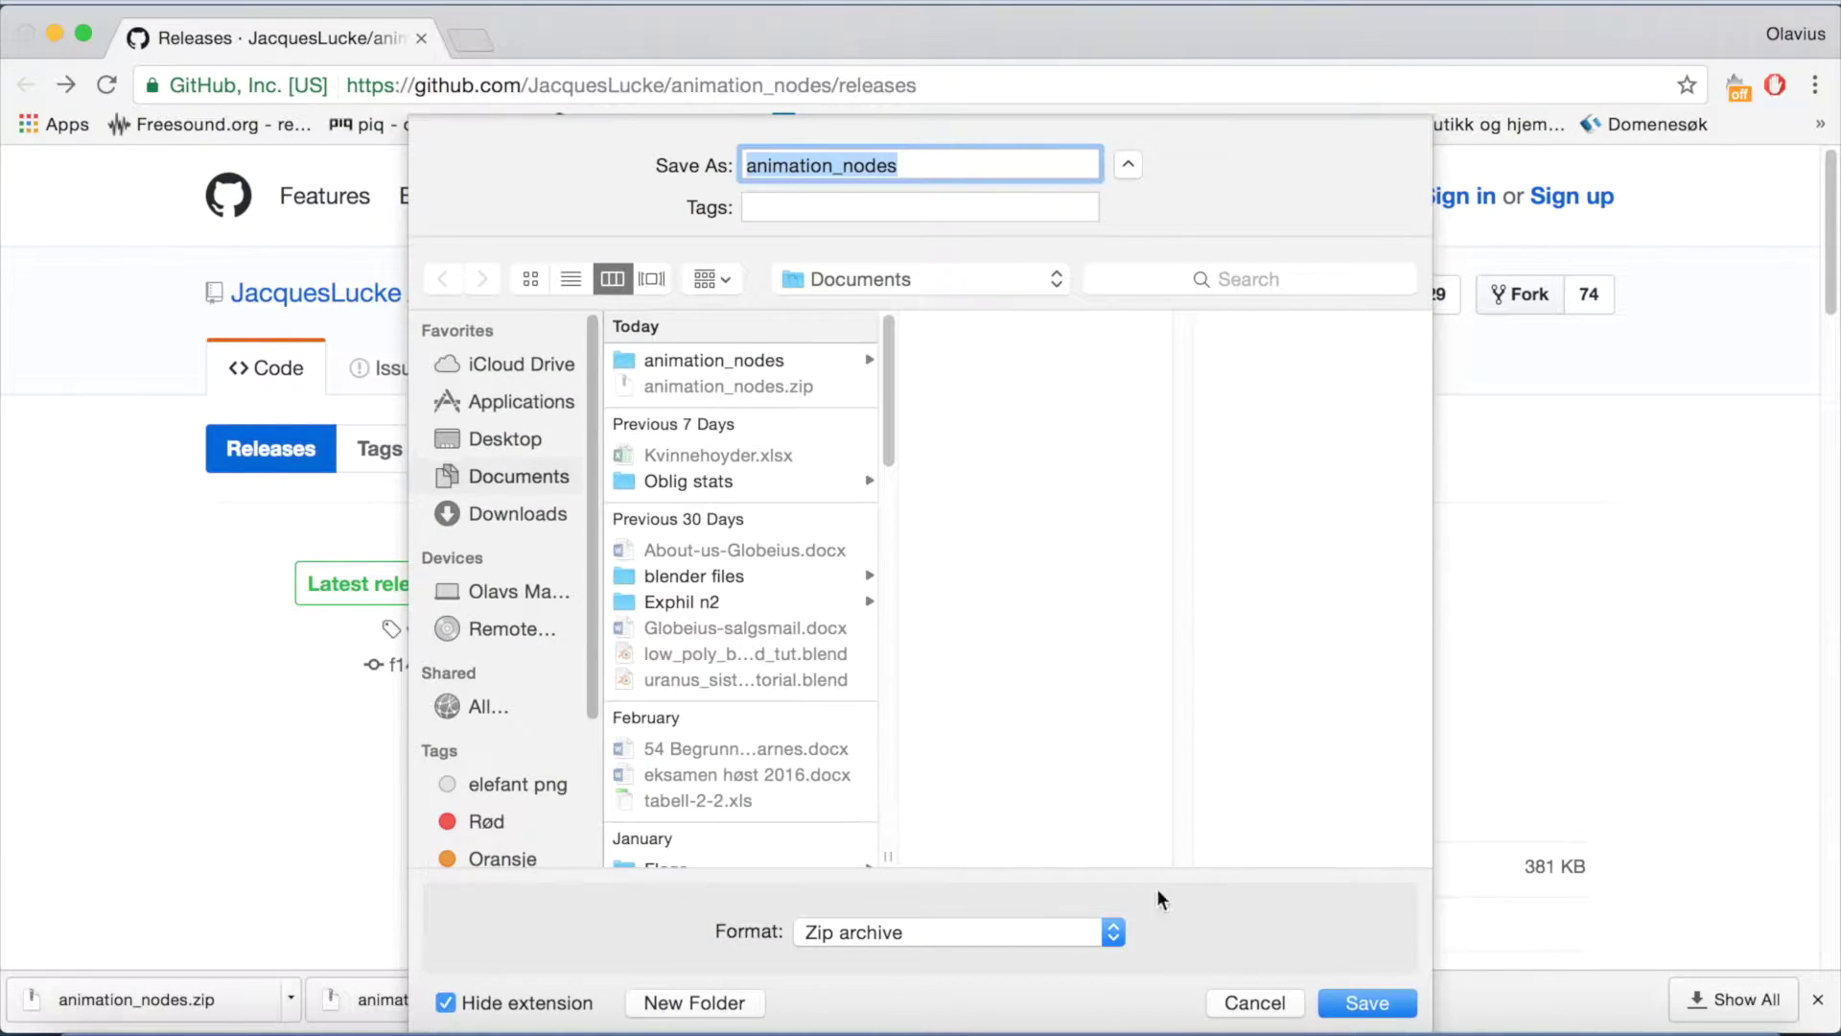
pyautogui.click(1371, 1004)
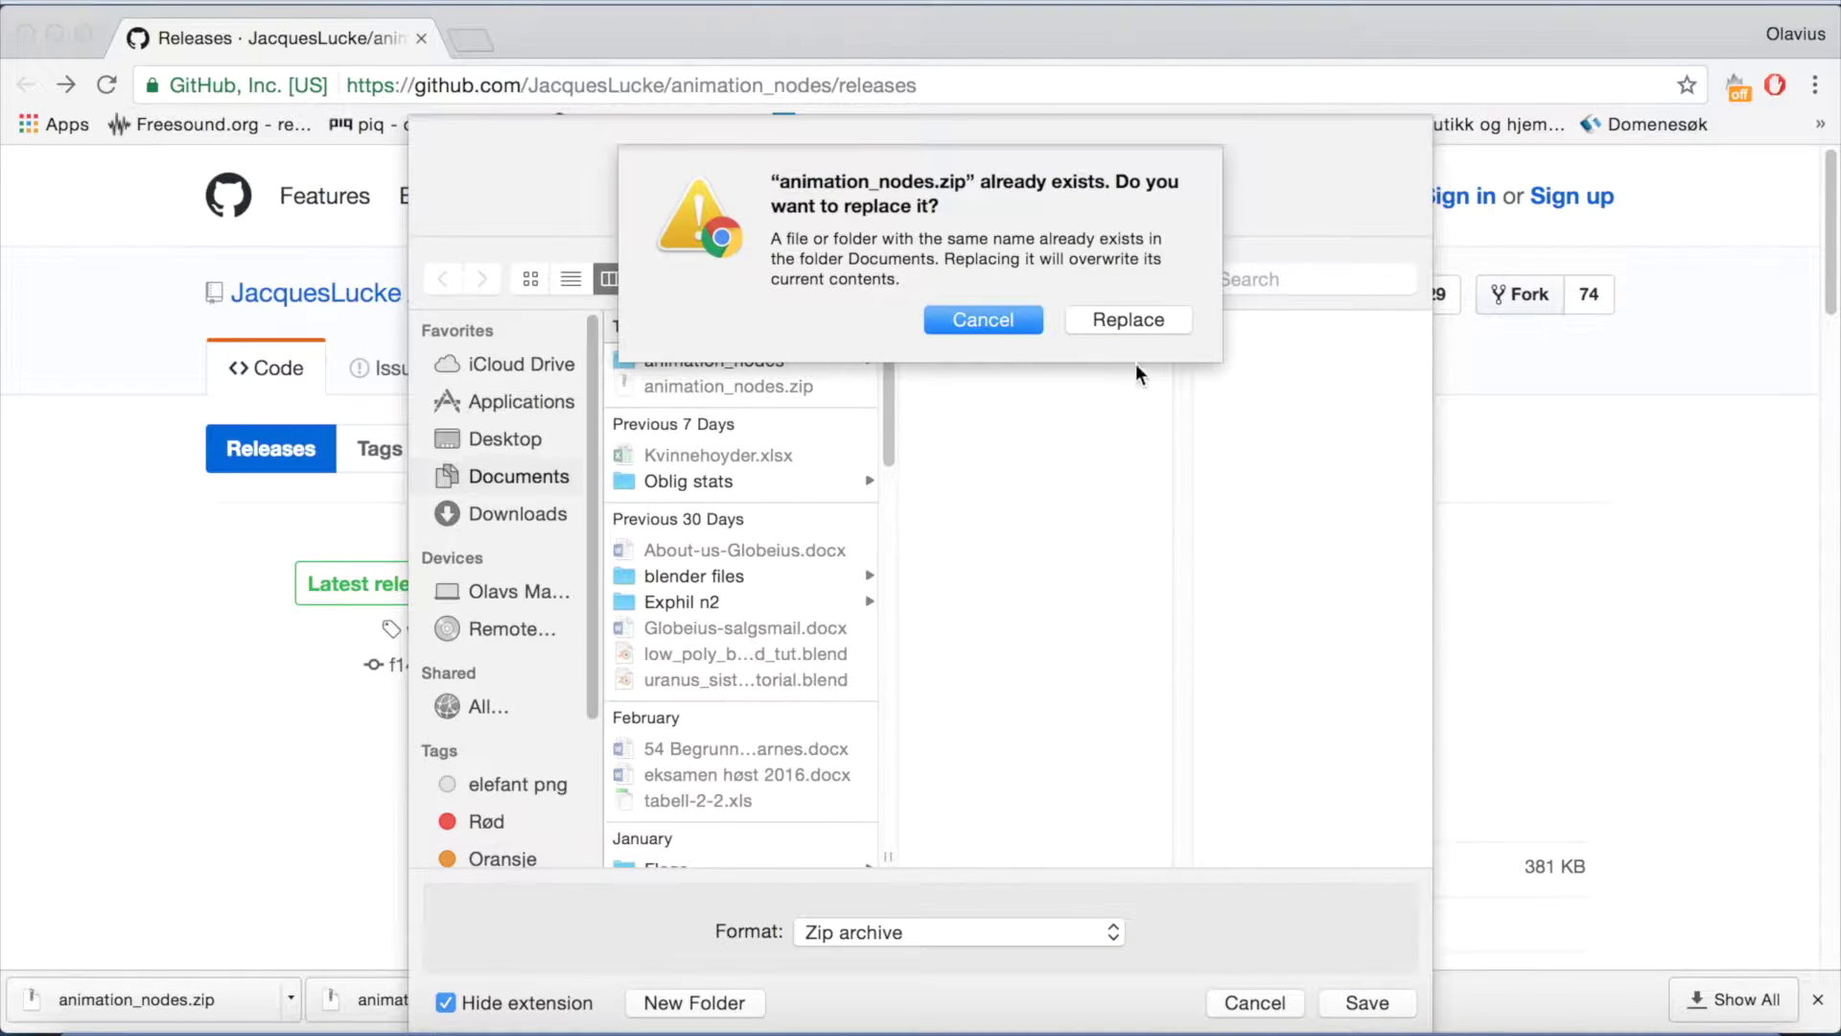
pyautogui.click(1119, 317)
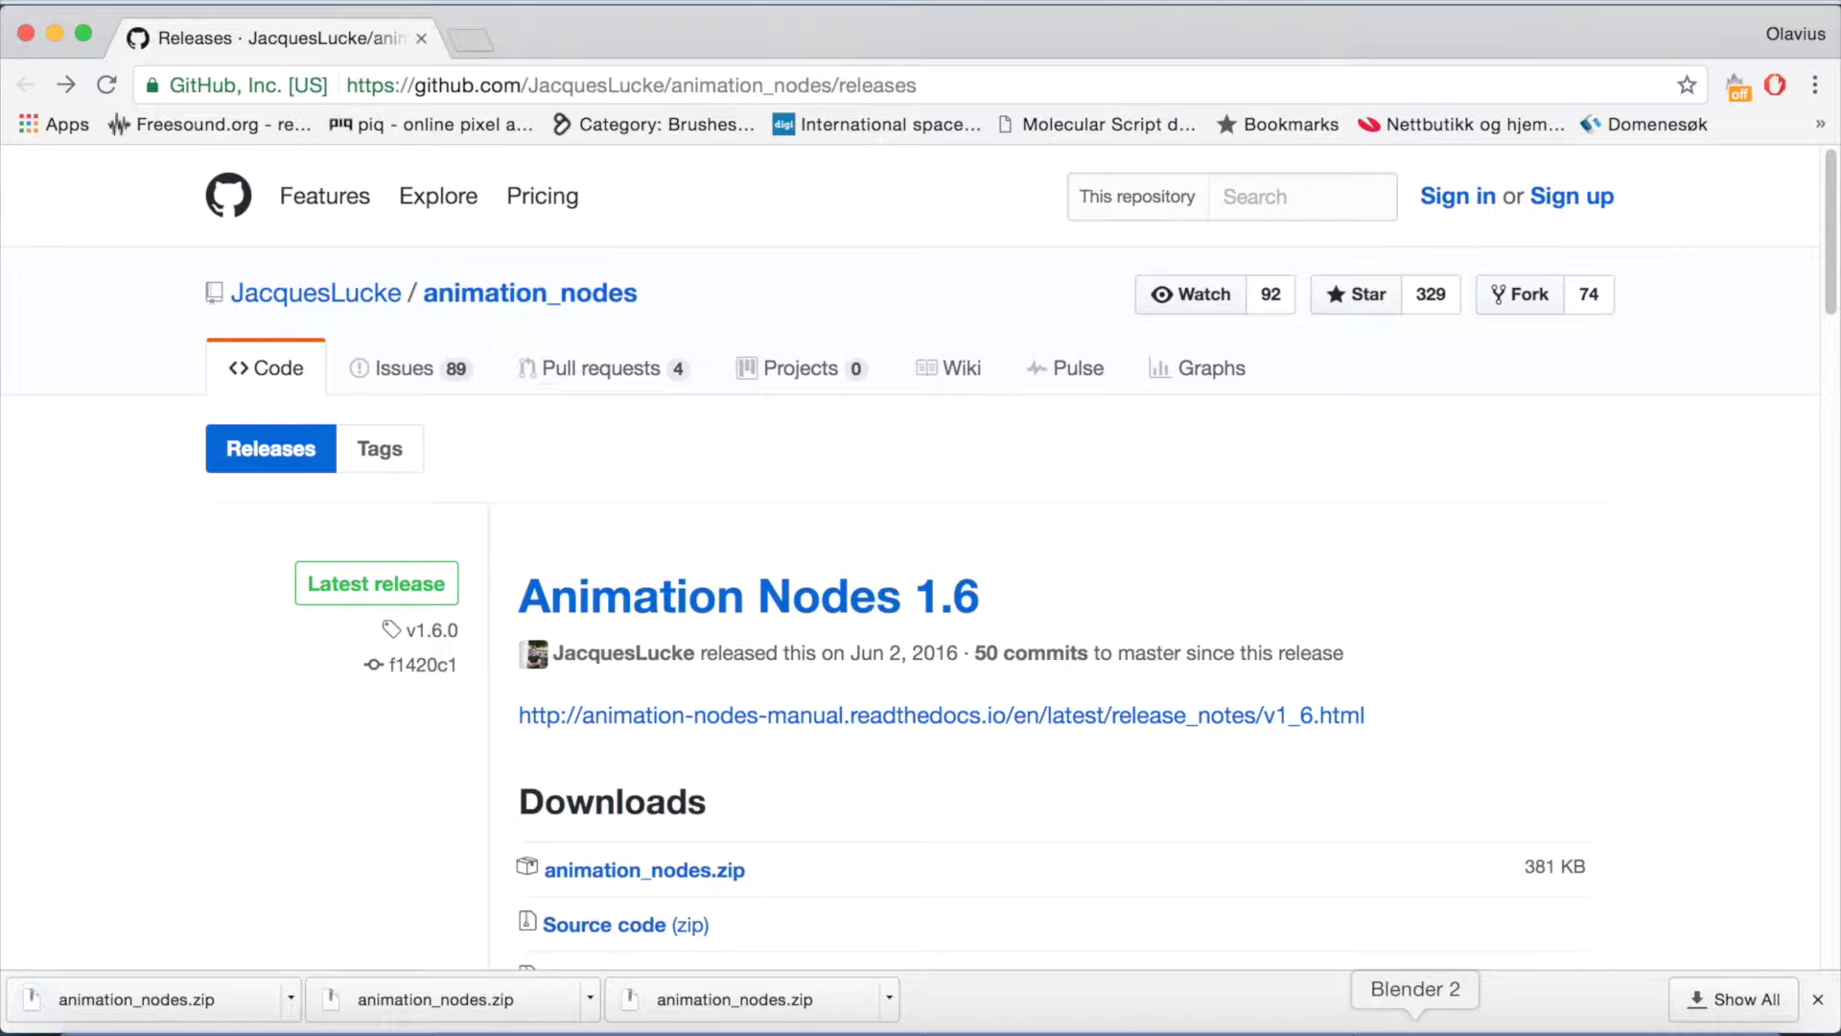
pyautogui.click(1416, 1024)
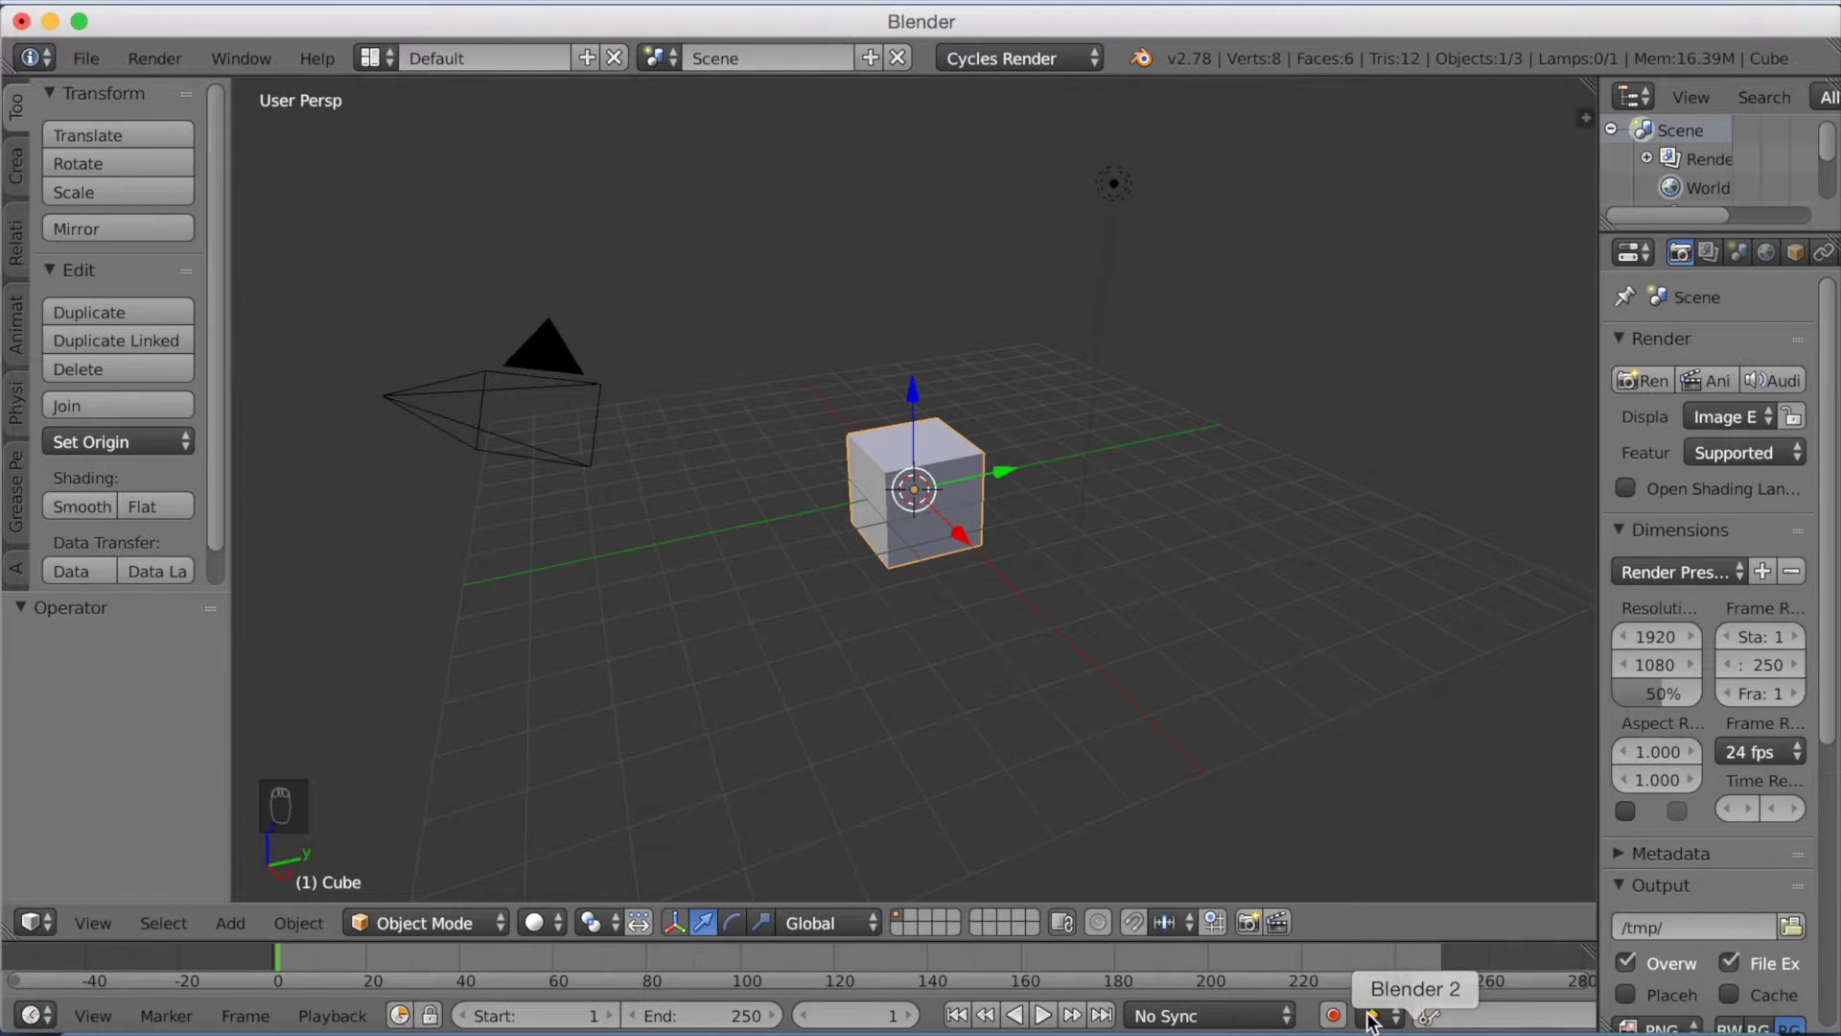
# Install the add-on from Documents/animation_nodes.zip via User Preferences
pyautogui.click(86, 58)
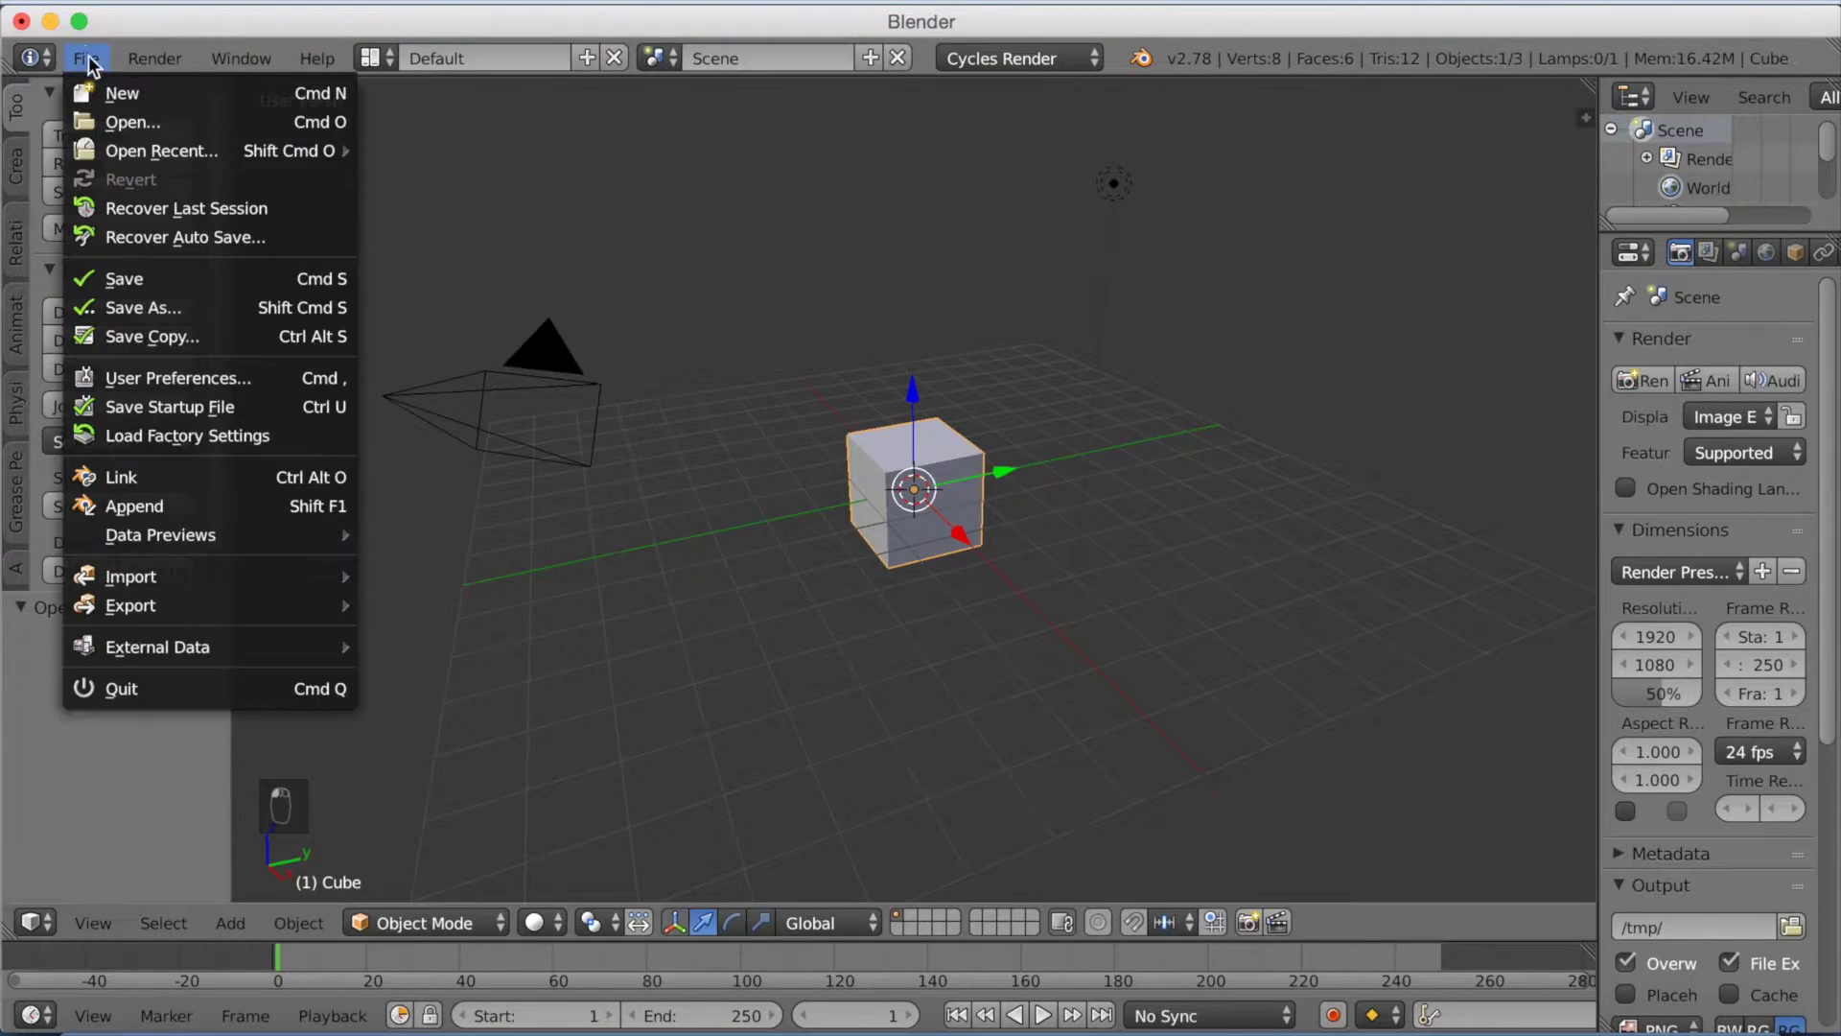
pyautogui.click(187, 374)
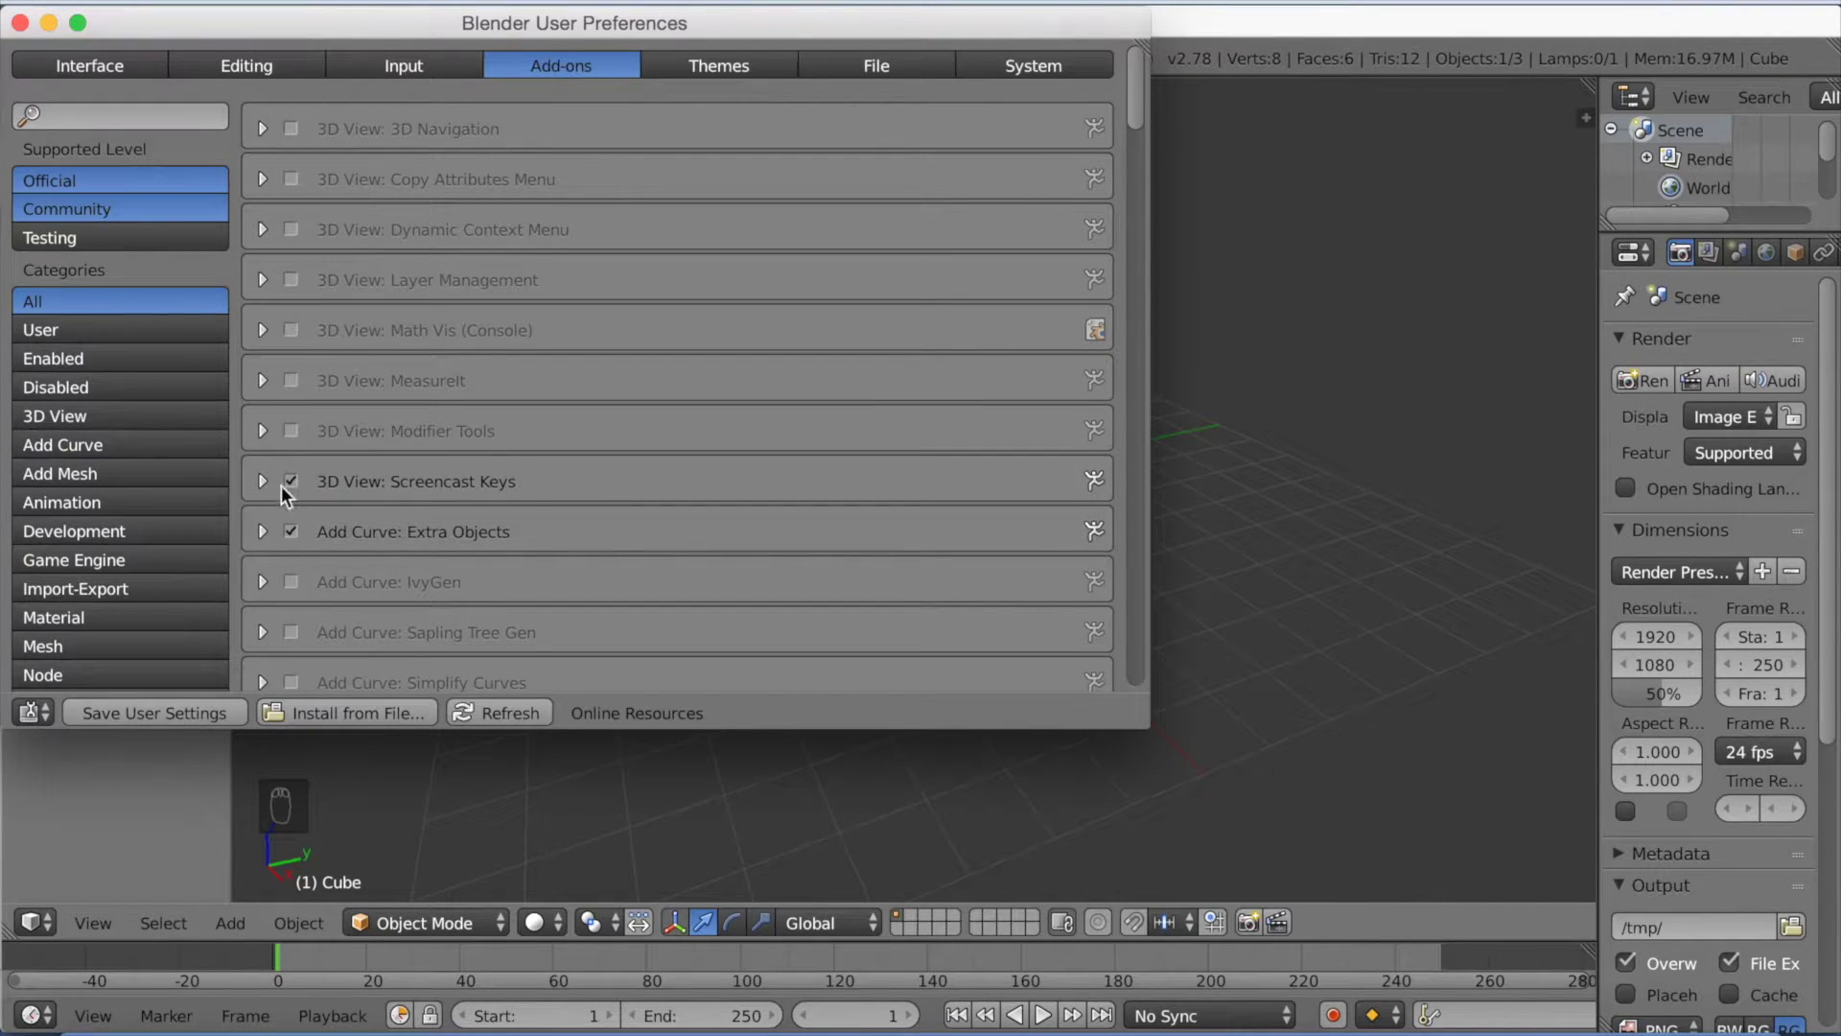
pyautogui.click(377, 719)
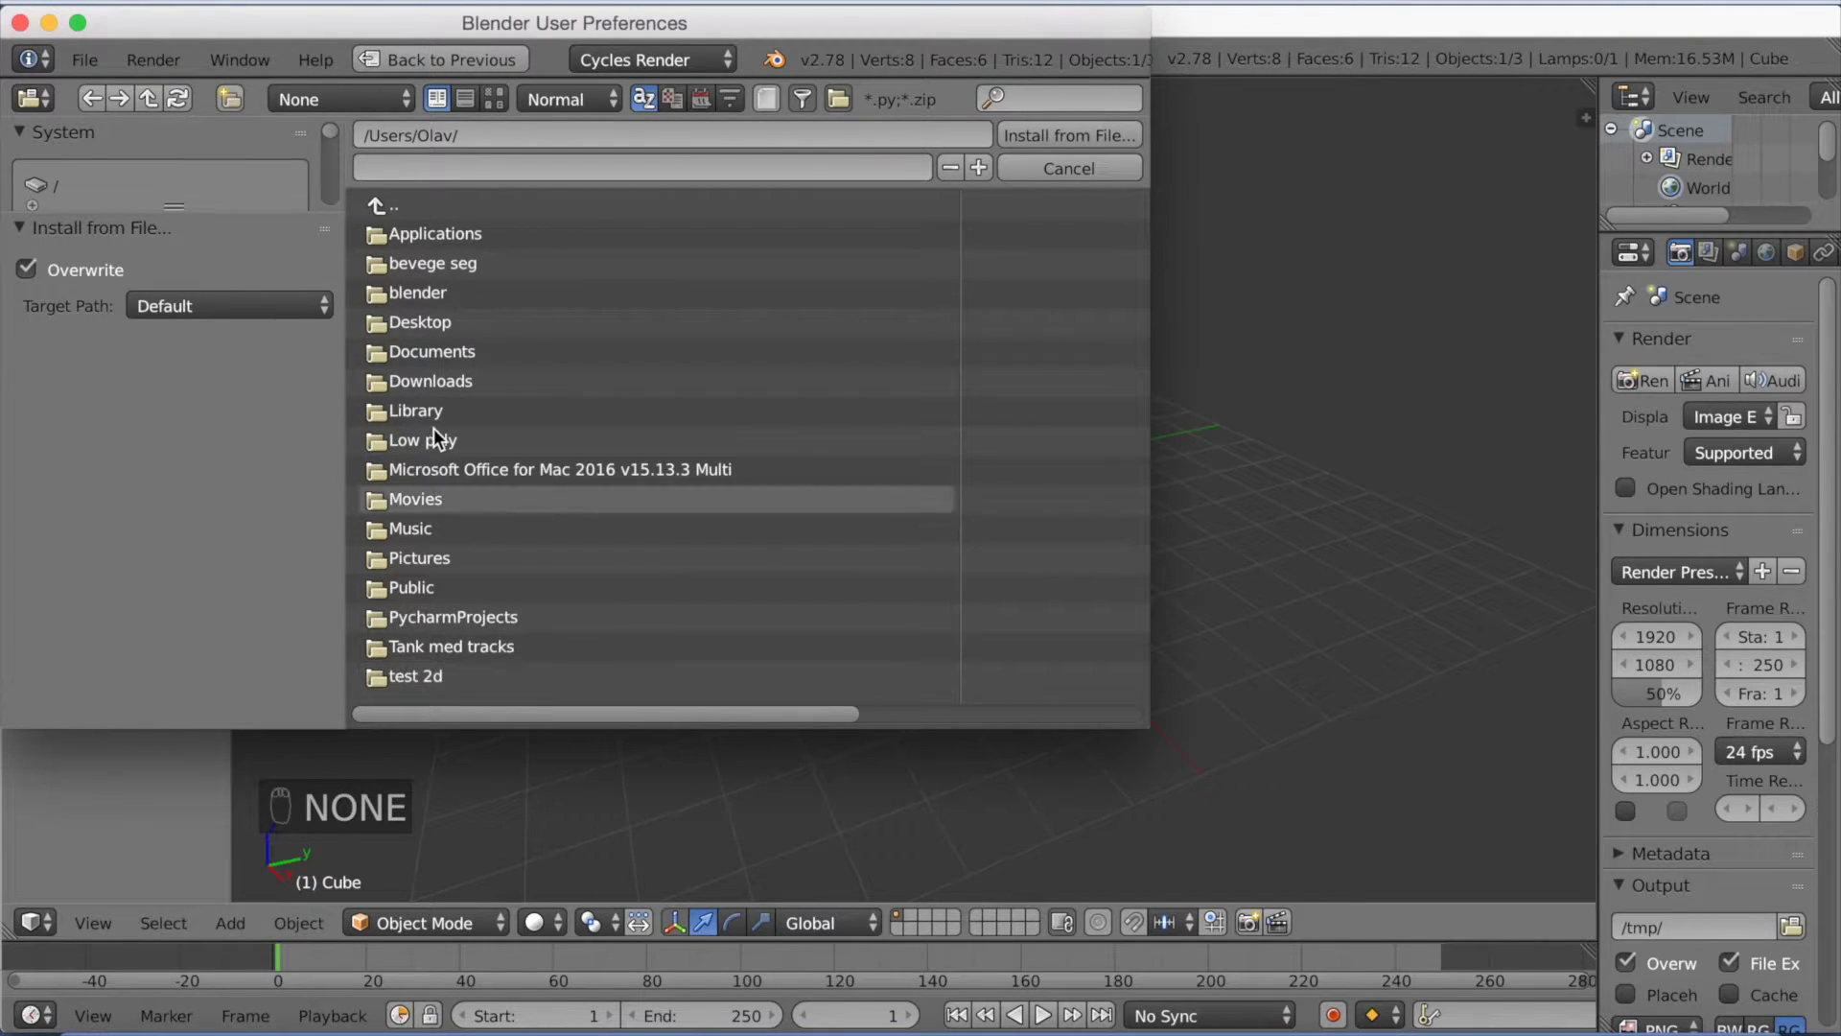
pyautogui.click(445, 351)
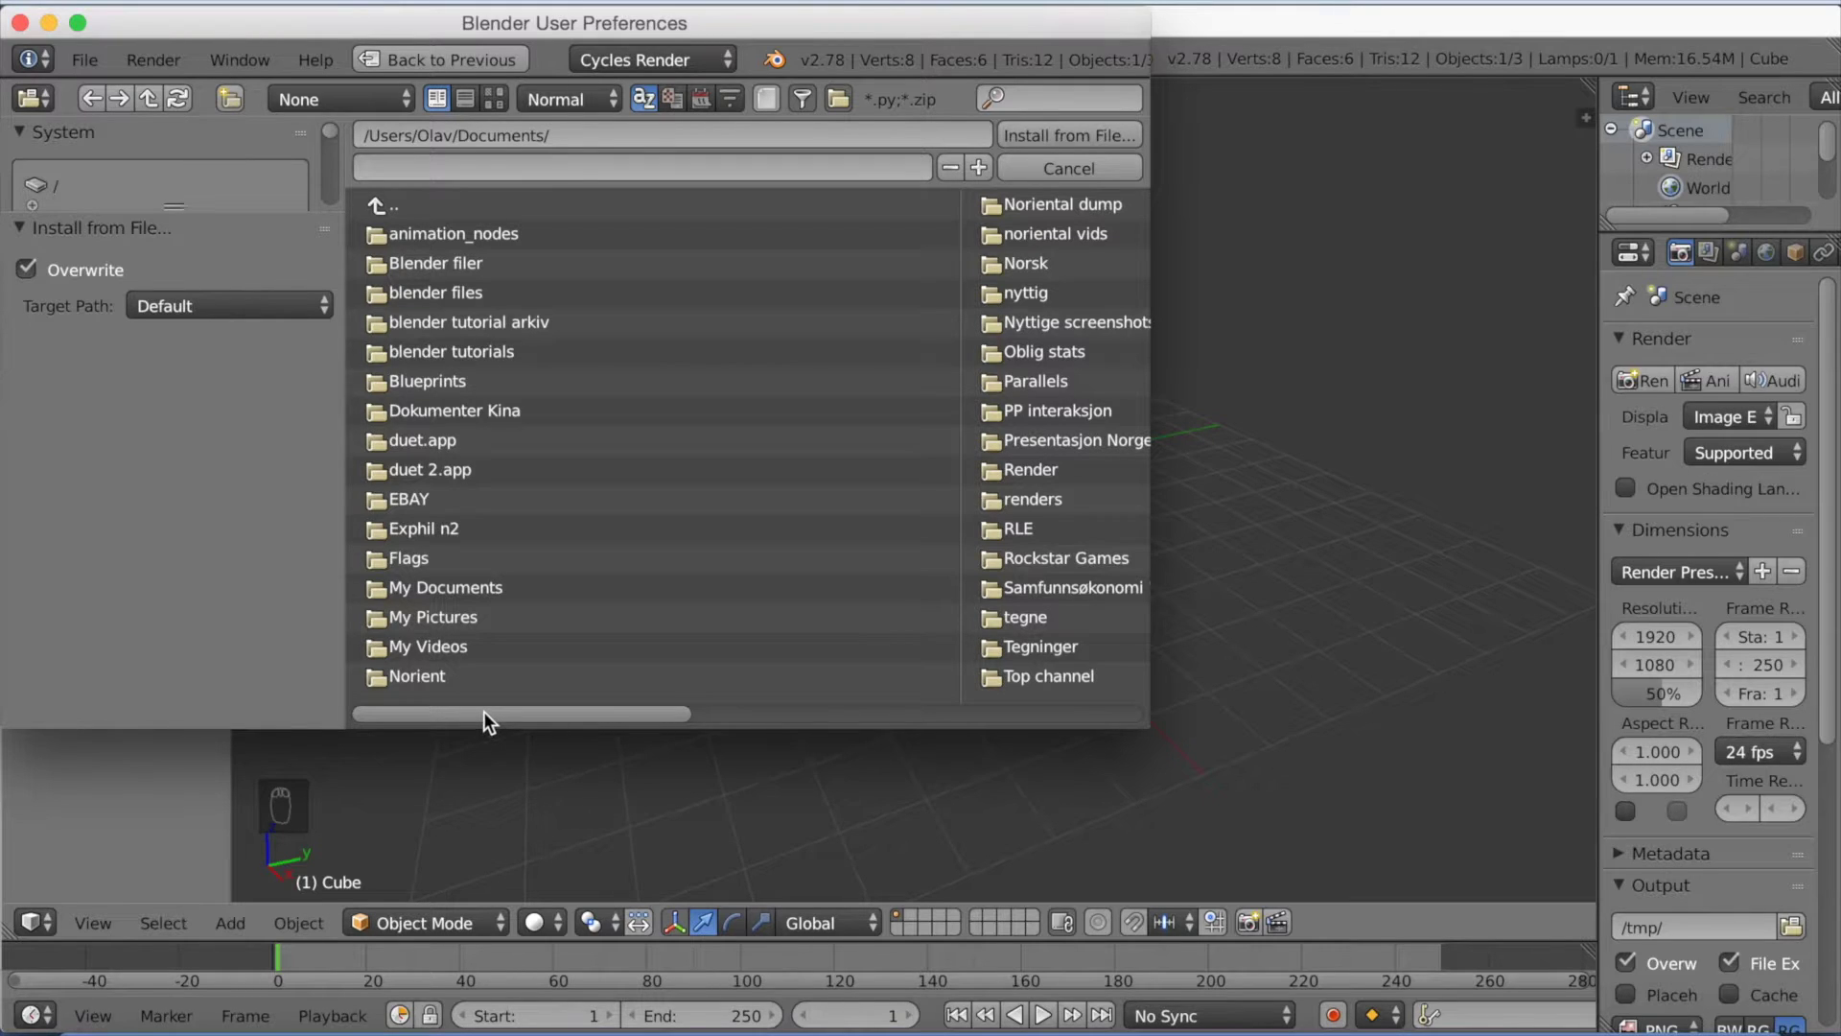
pyautogui.moveTo(483, 714); pyautogui.dragTo(953, 727)
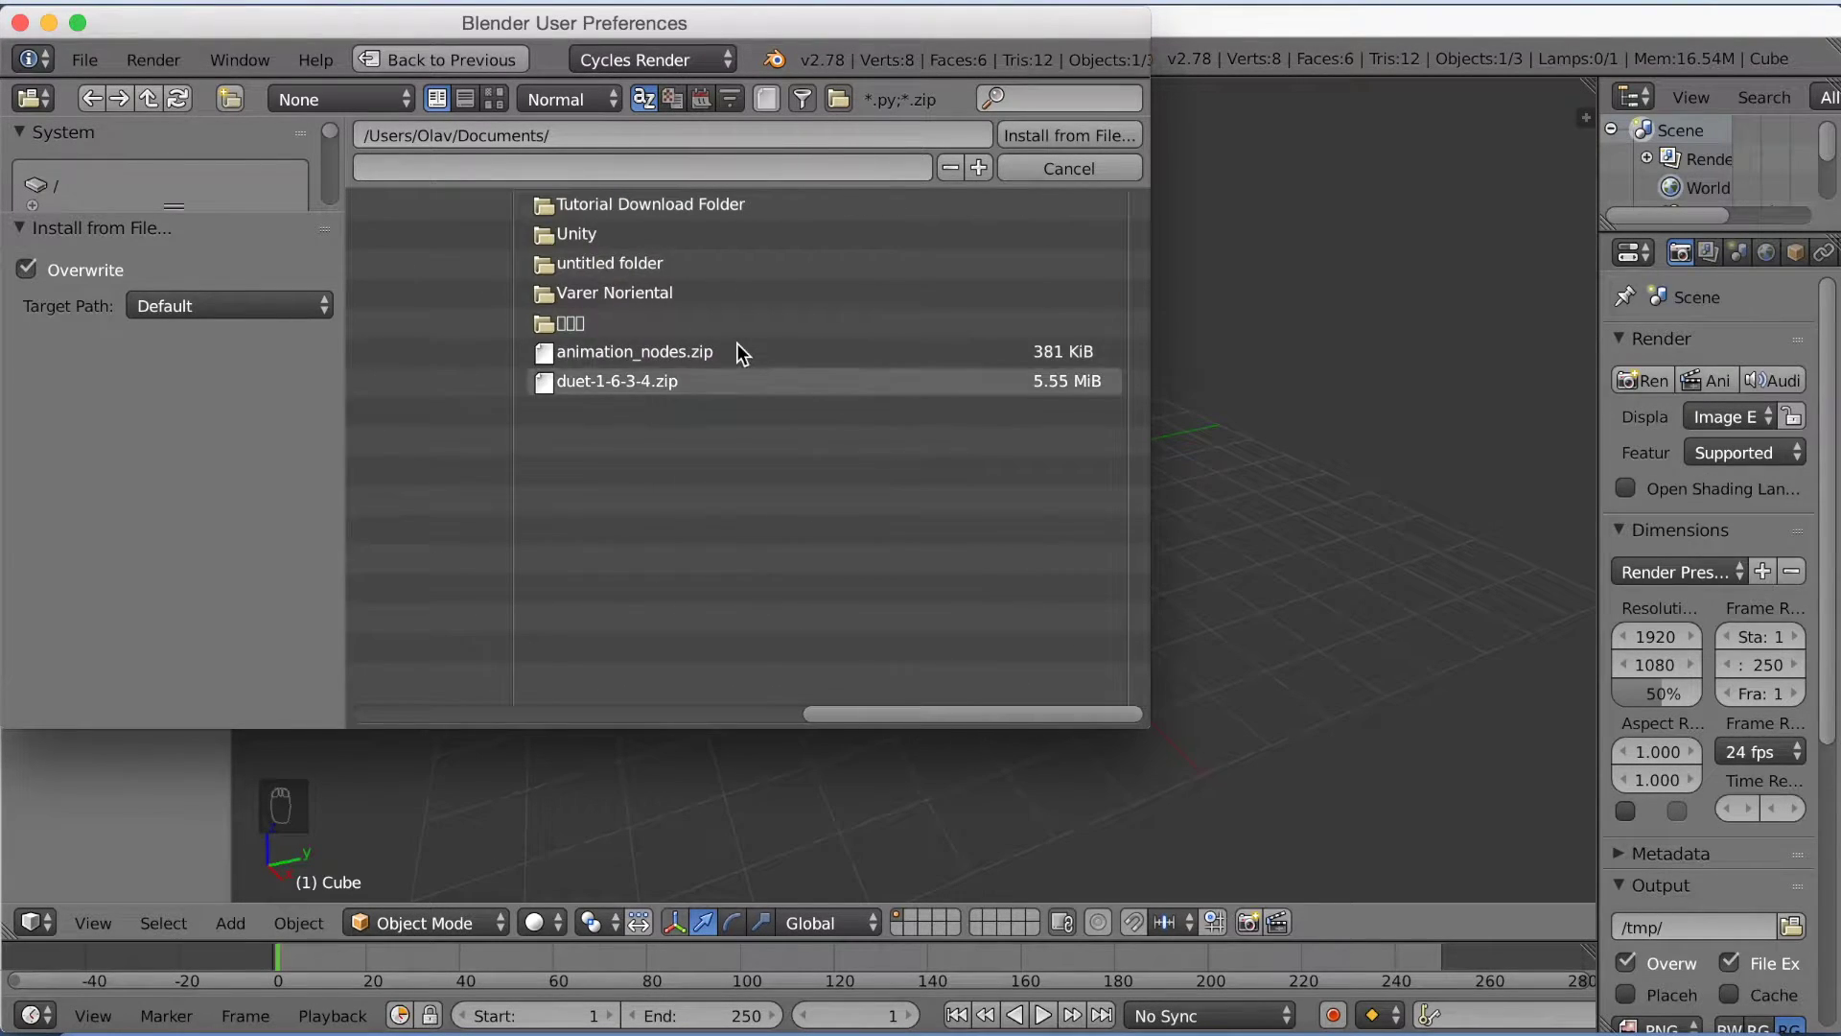
pyautogui.click(734, 345)
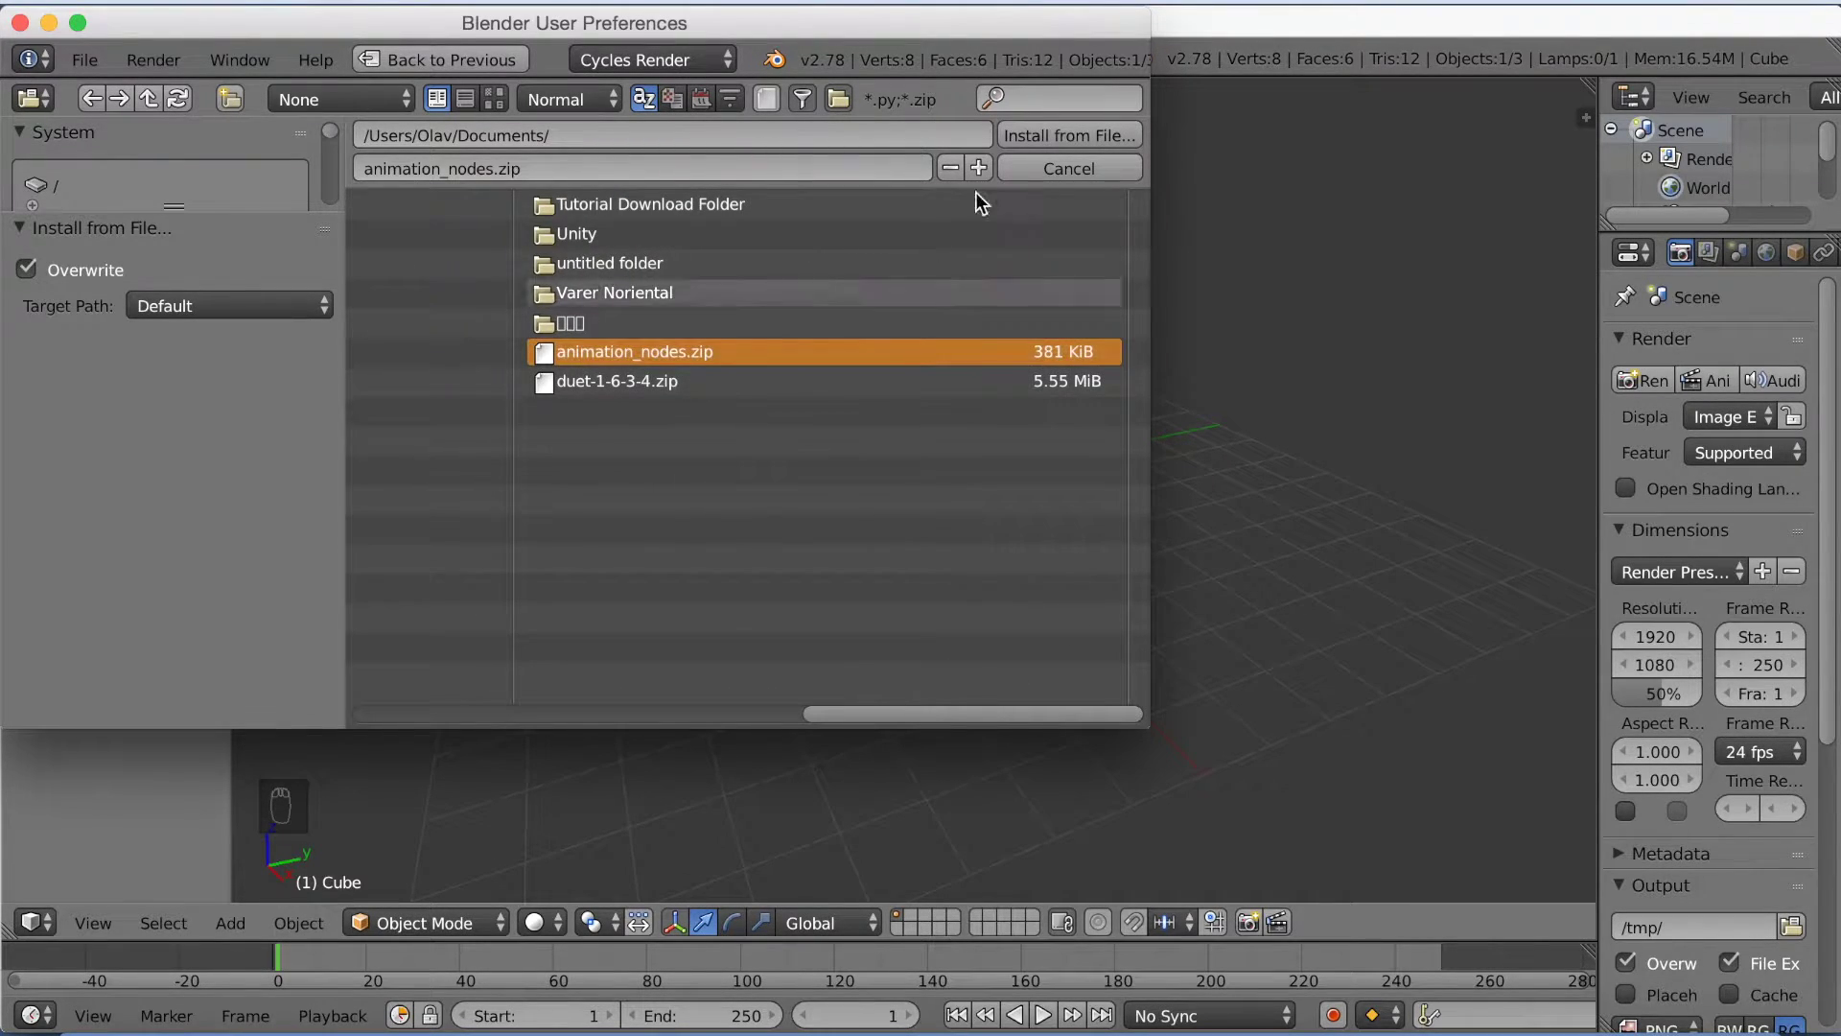
pyautogui.click(1044, 134)
# Filter add-ons by 'nodes', save user settings, and close preferences
pyautogui.click(159, 115)
pyautogui.write('nodes')
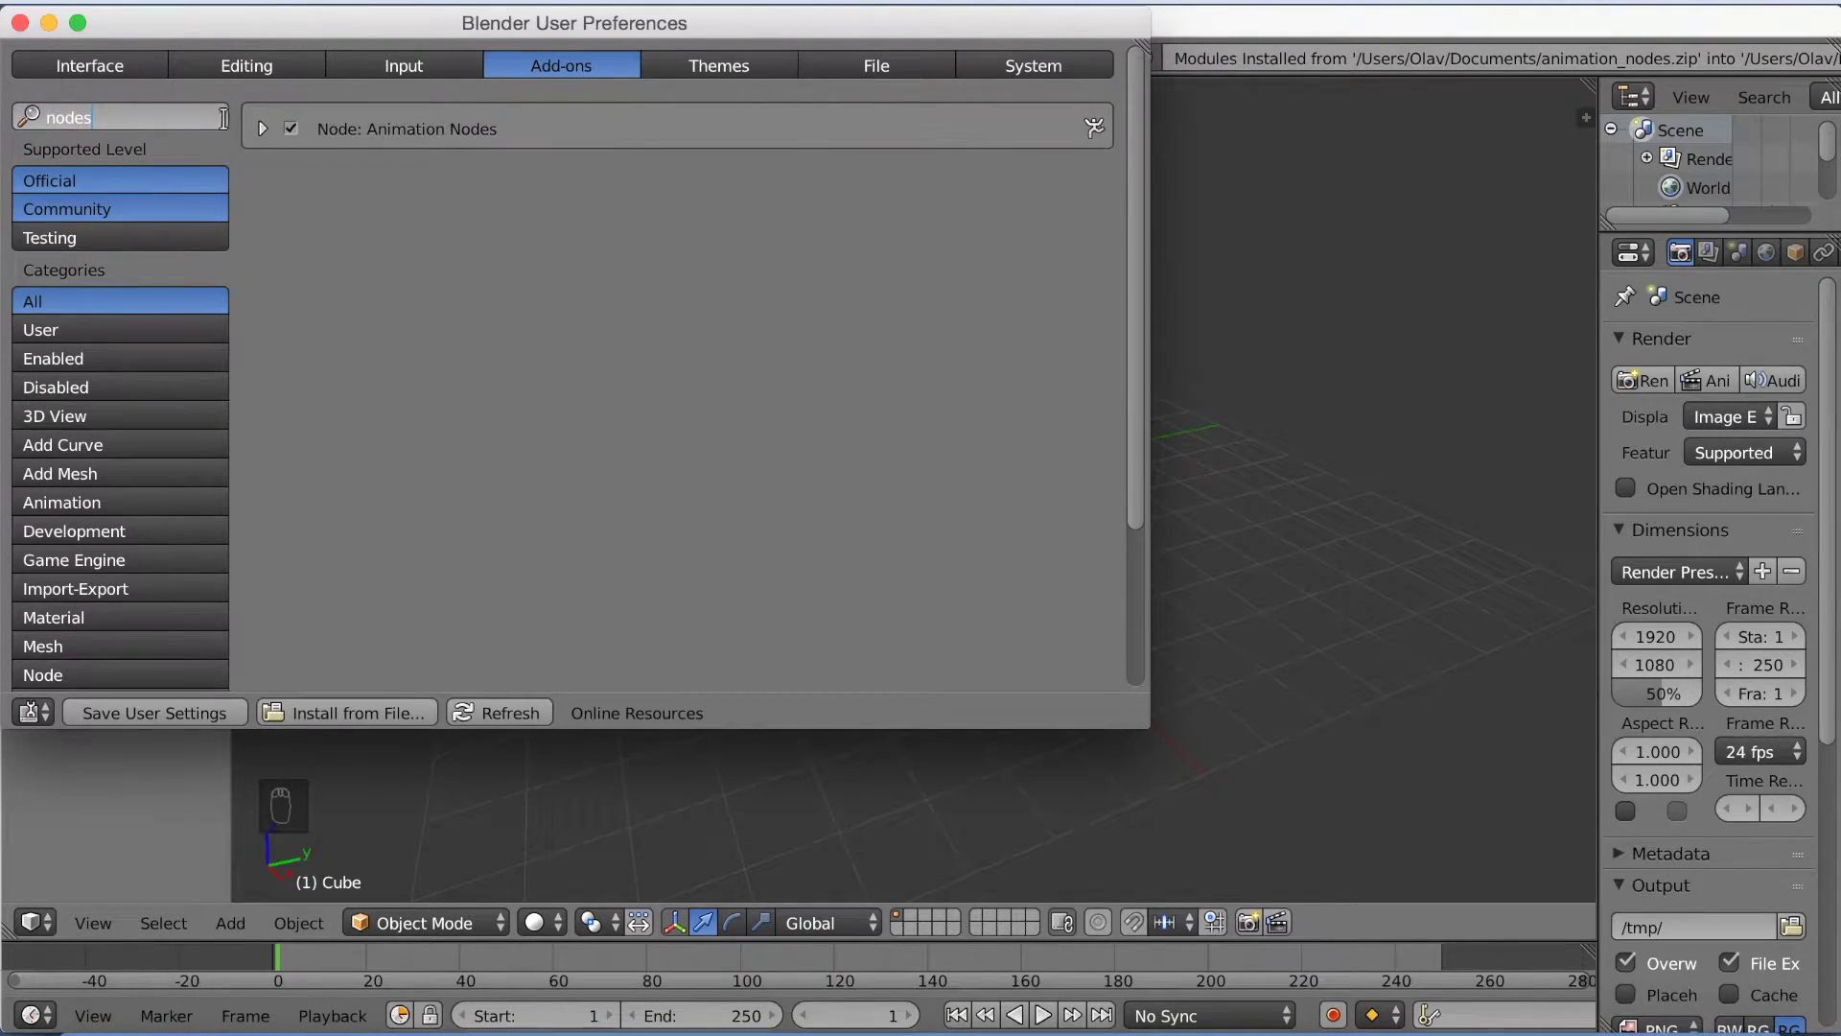
pyautogui.press('Return')
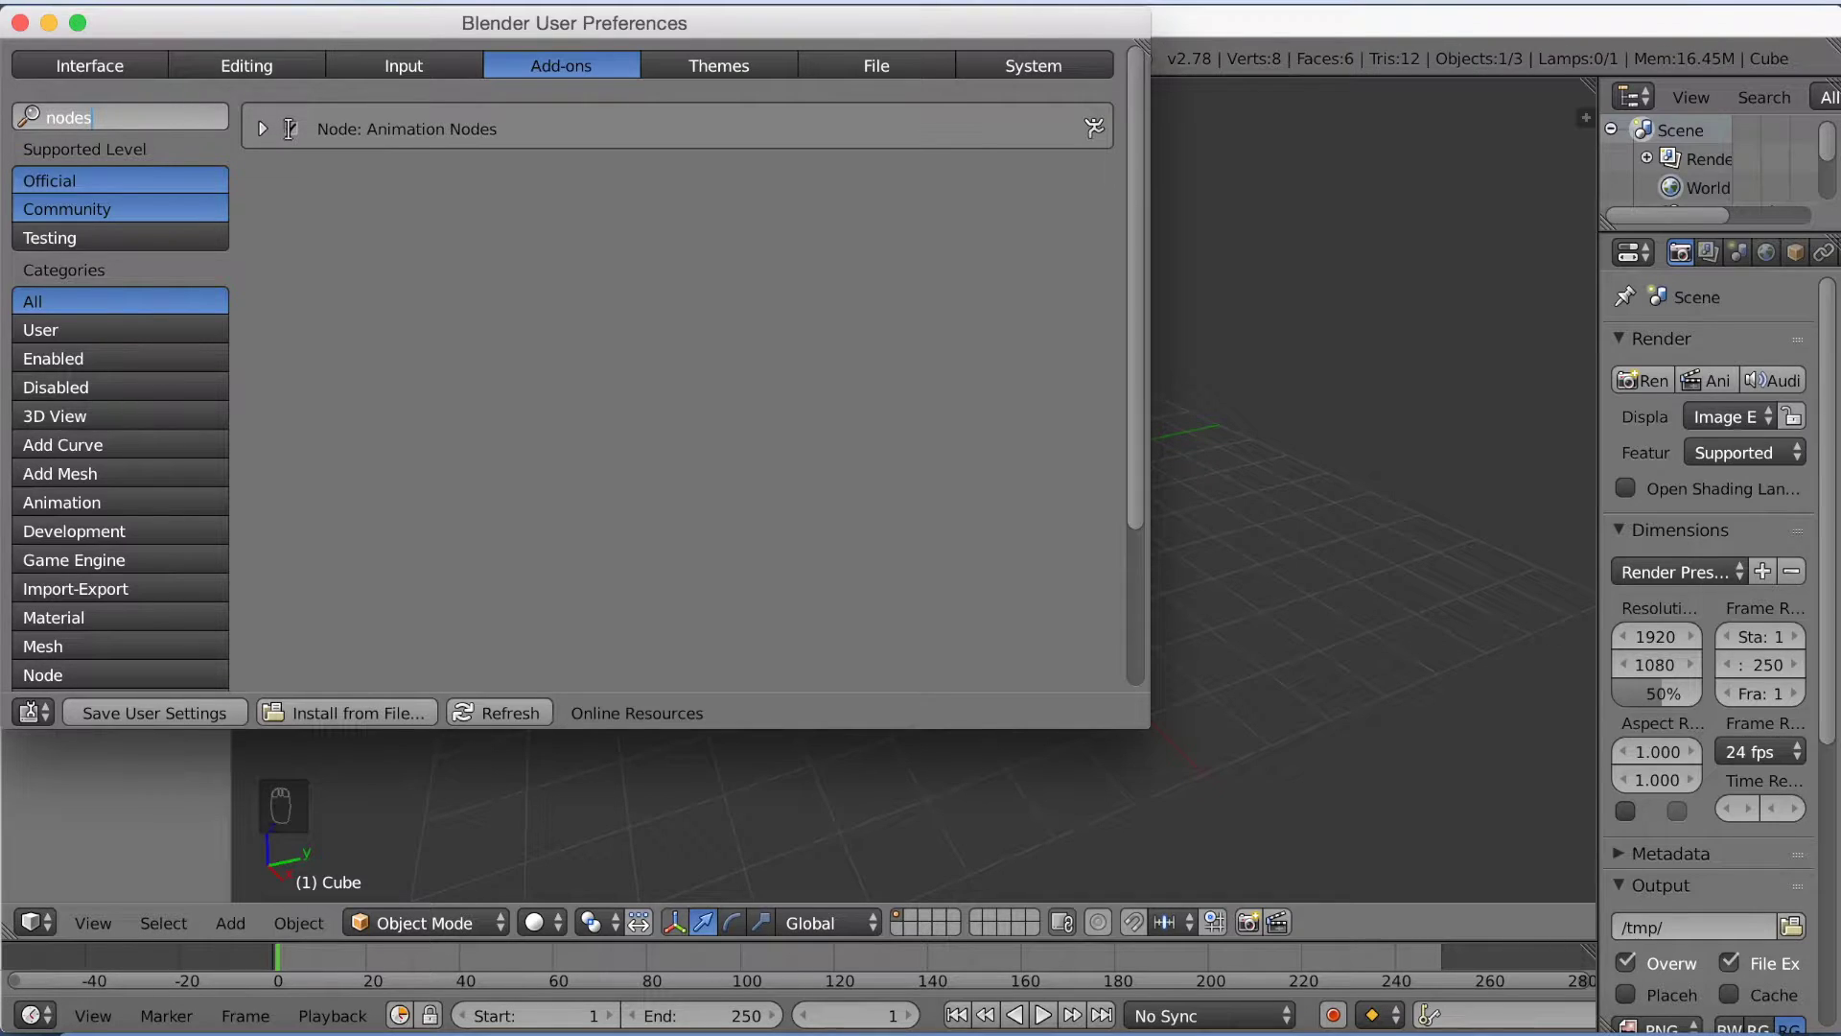
pyautogui.click(181, 711)
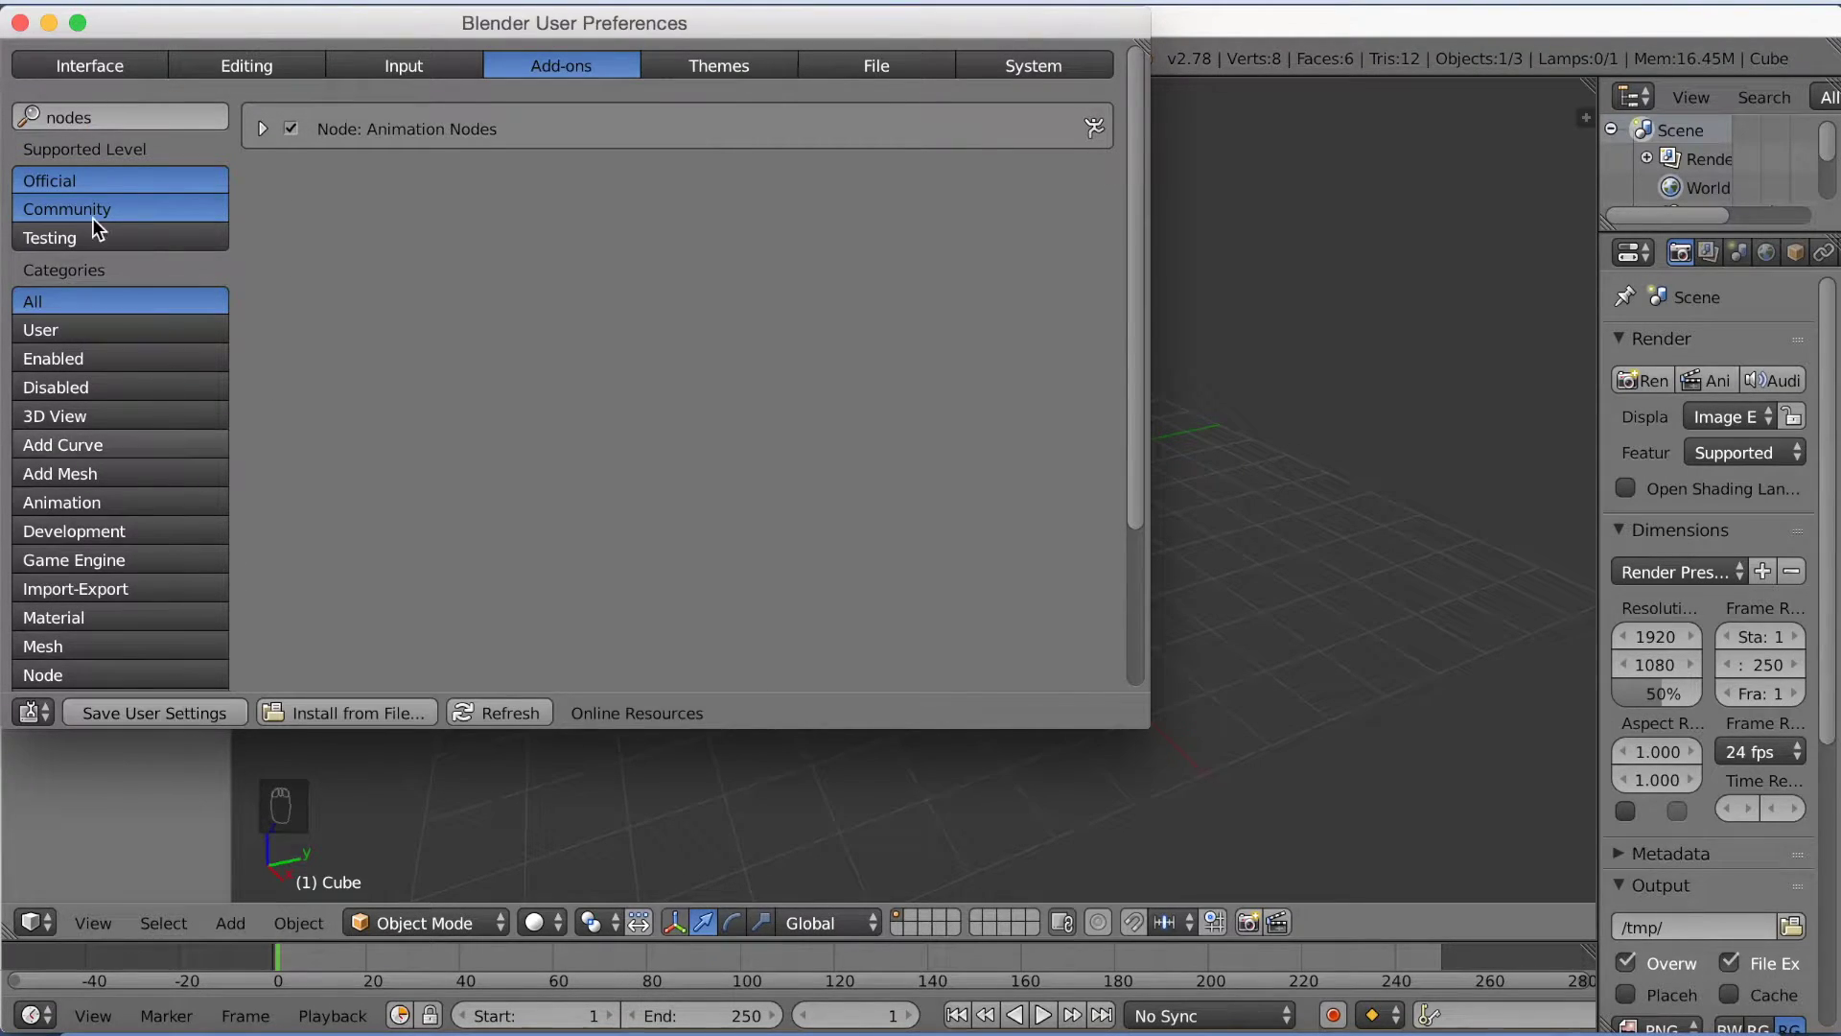
pyautogui.click(18, 23)
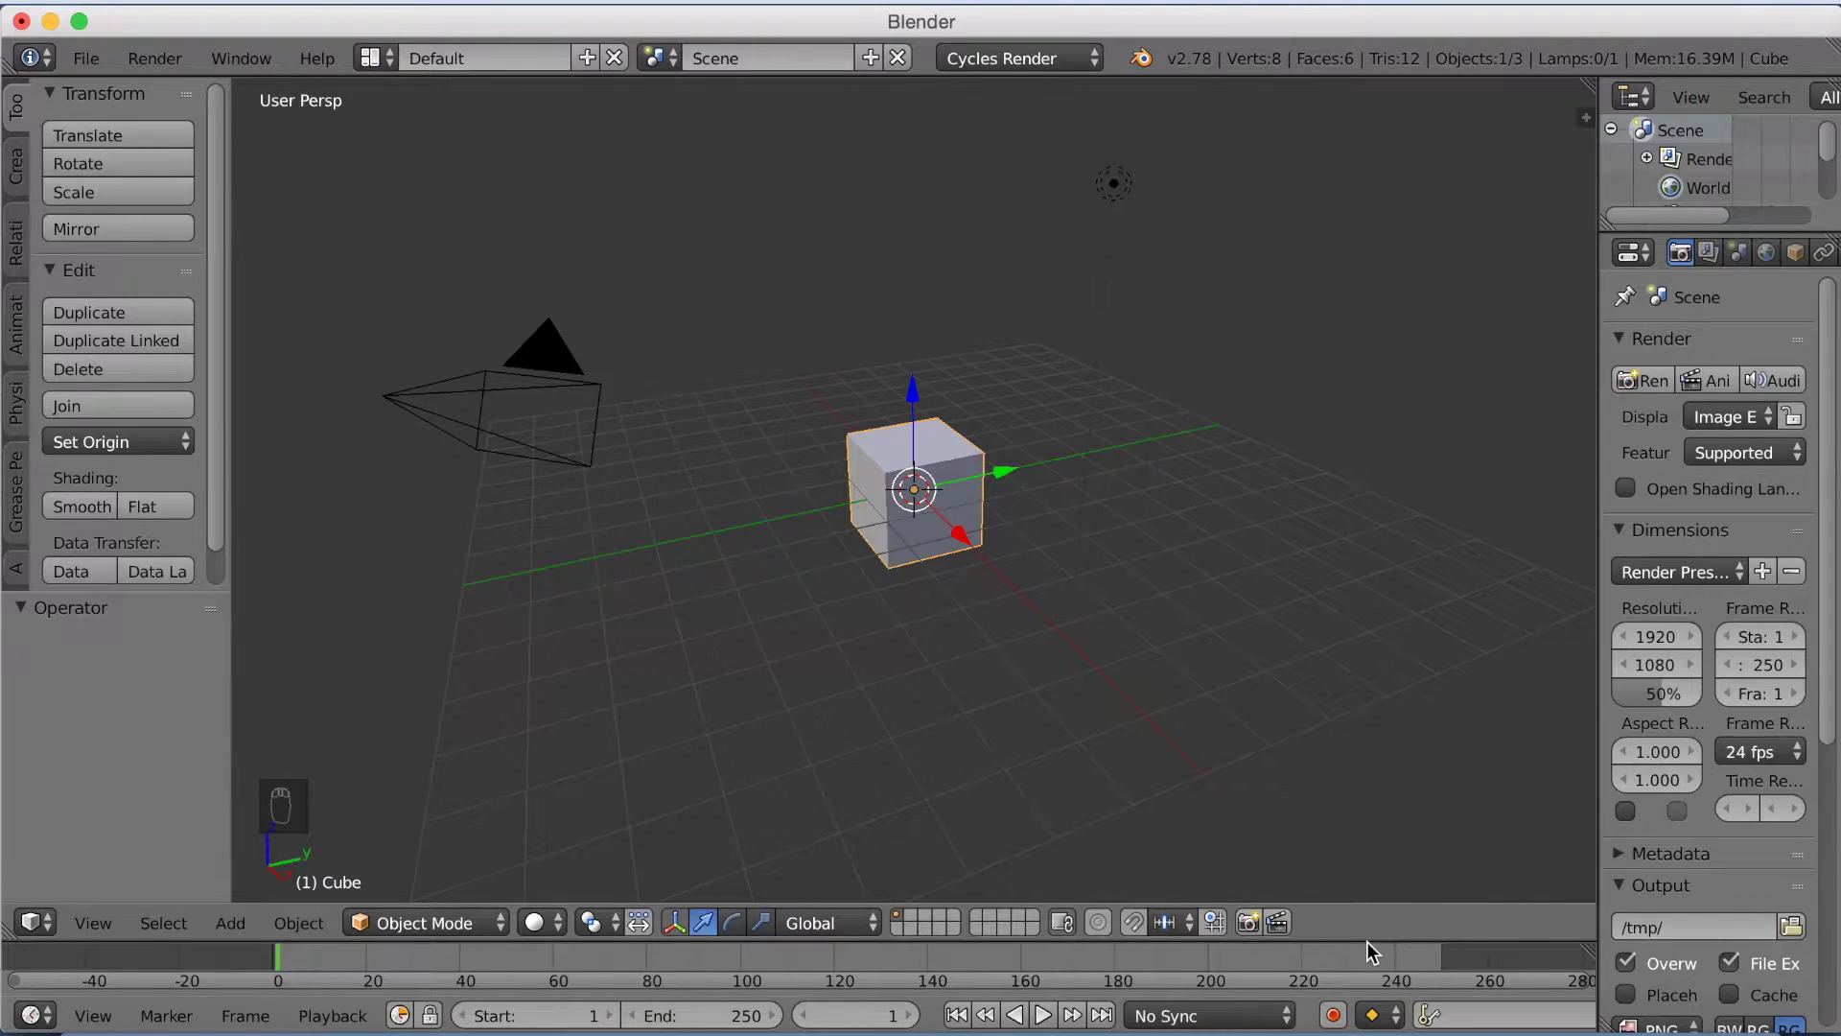
# Enlarge and split the timeline, turning the lower area into a Node Editor
pyautogui.moveTo(1371, 952); pyautogui.dragTo(1371, 523)
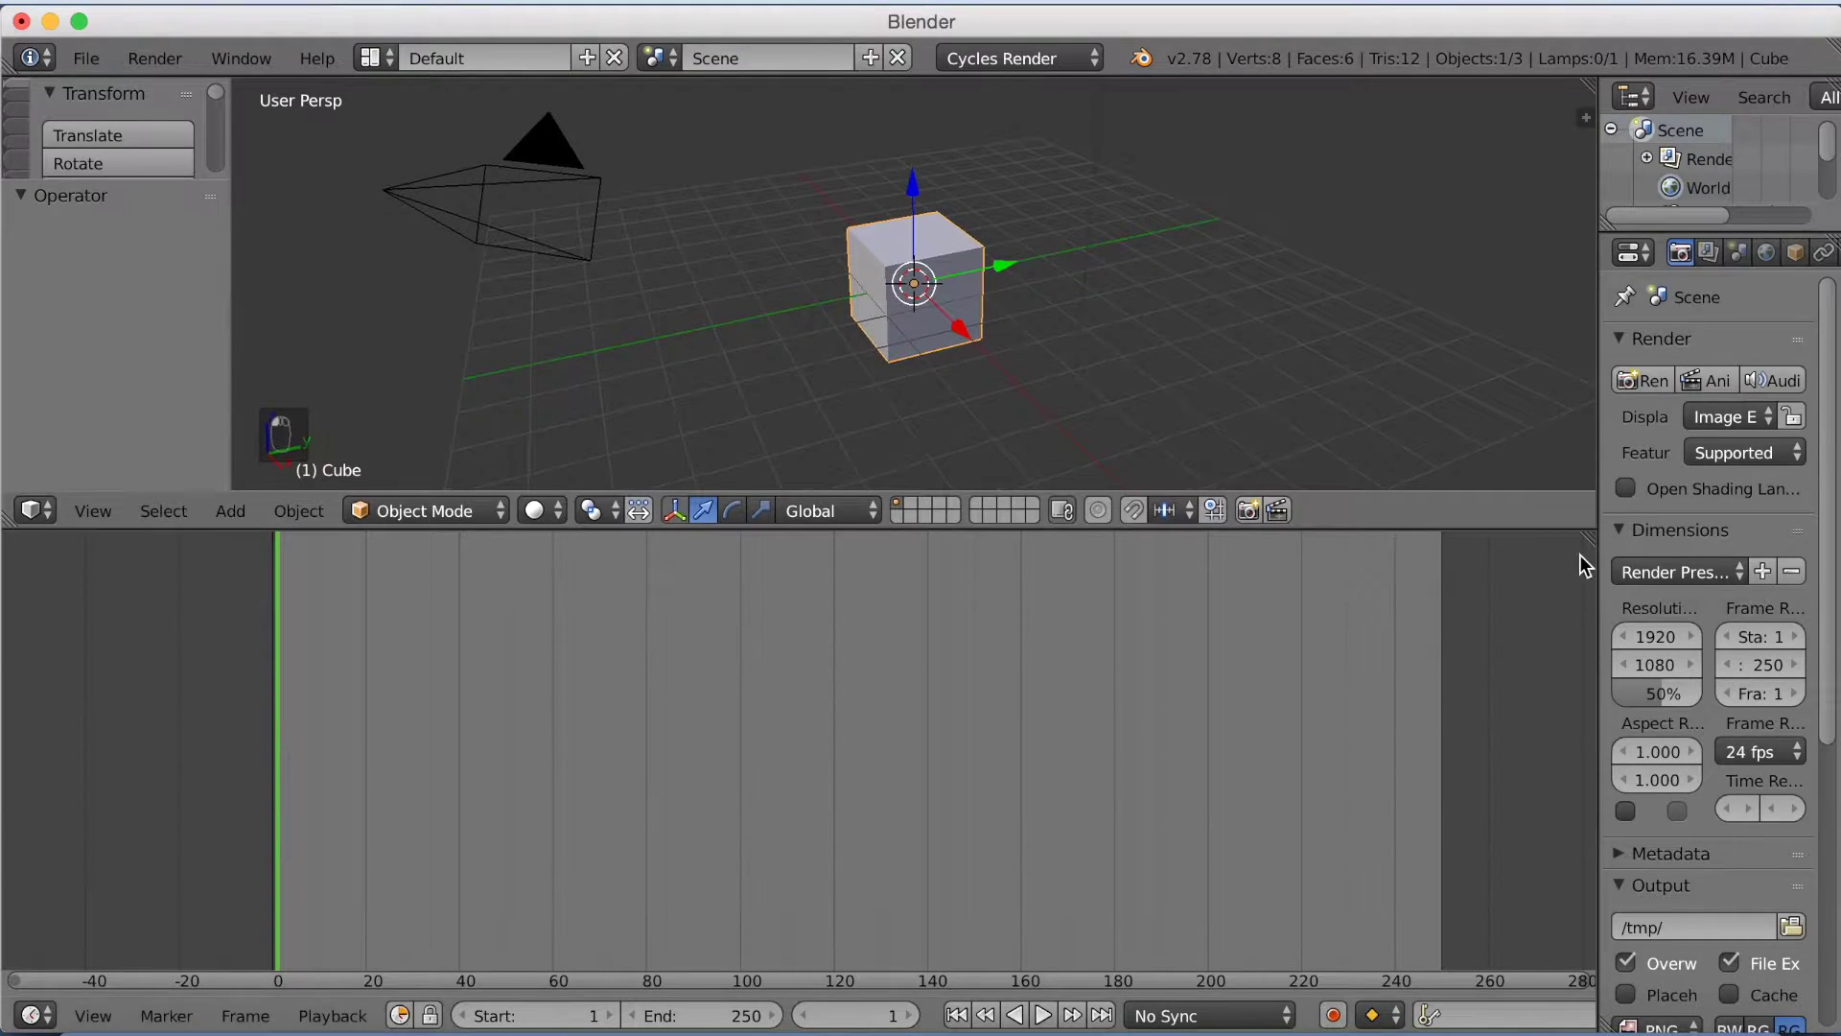
pyautogui.moveTo(1592, 534); pyautogui.dragTo(1500, 843)
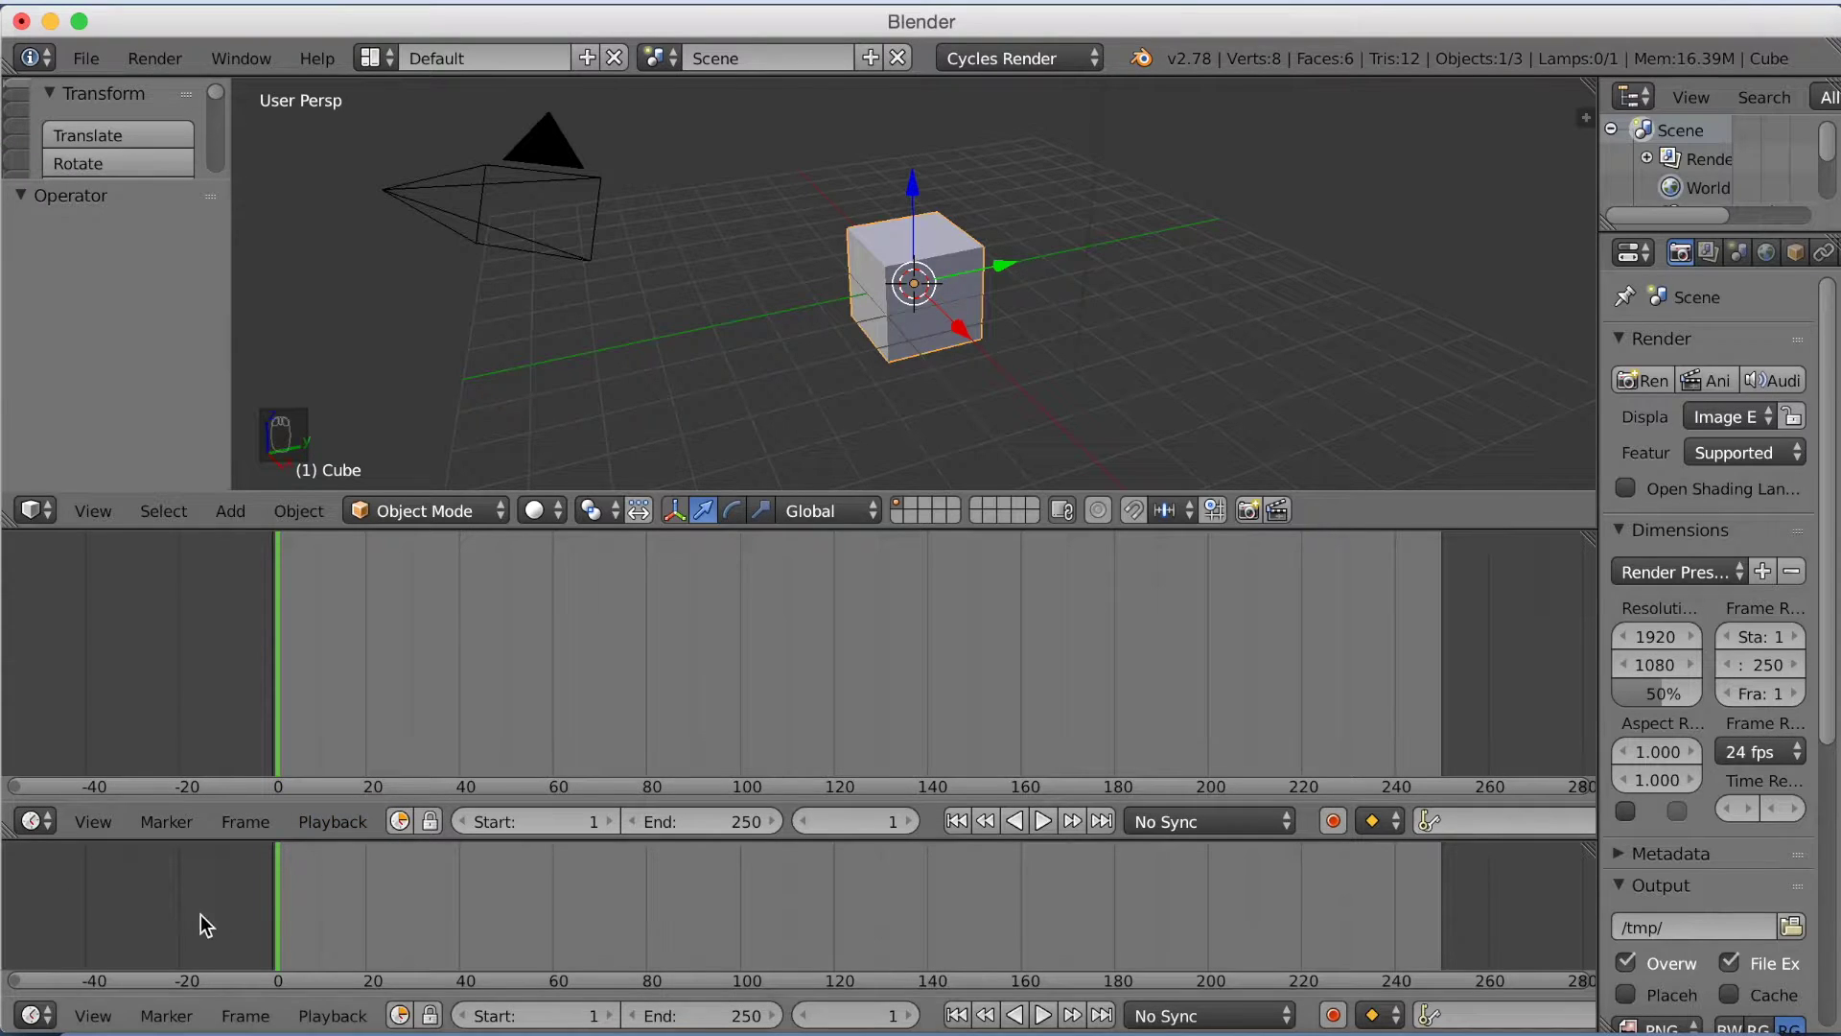
pyautogui.click(33, 1016)
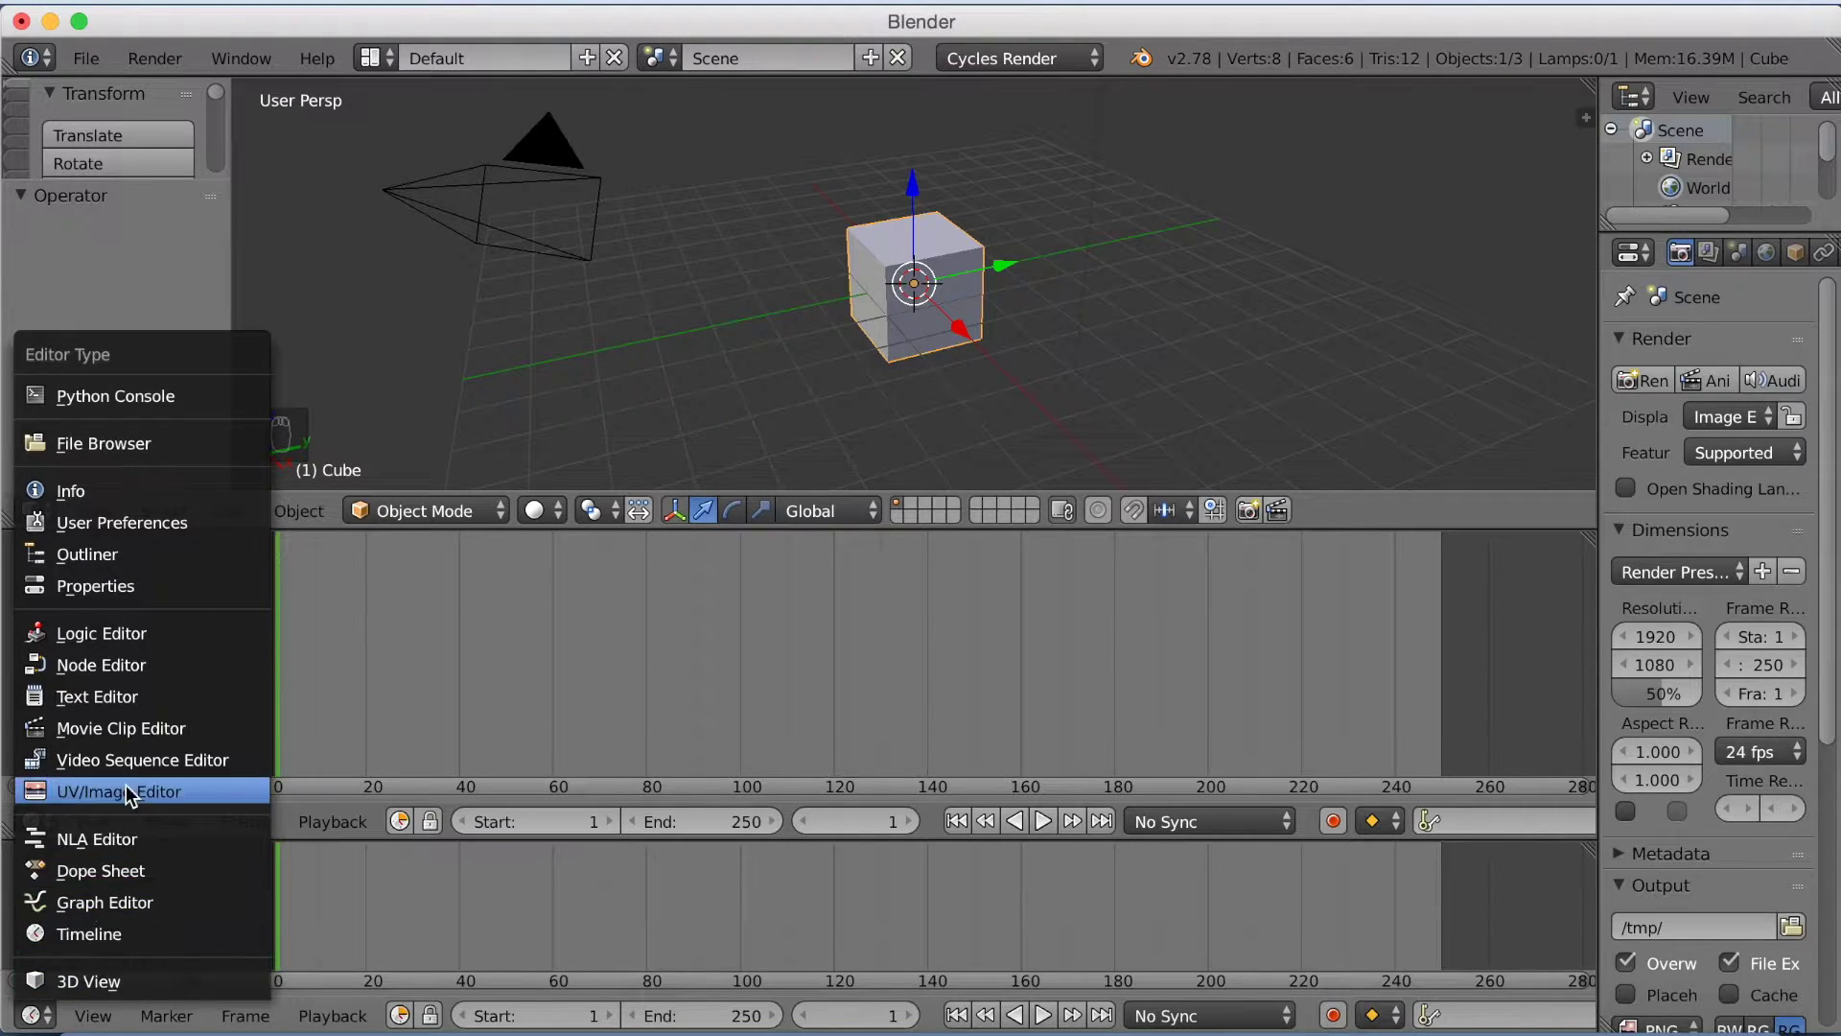
pyautogui.click(147, 665)
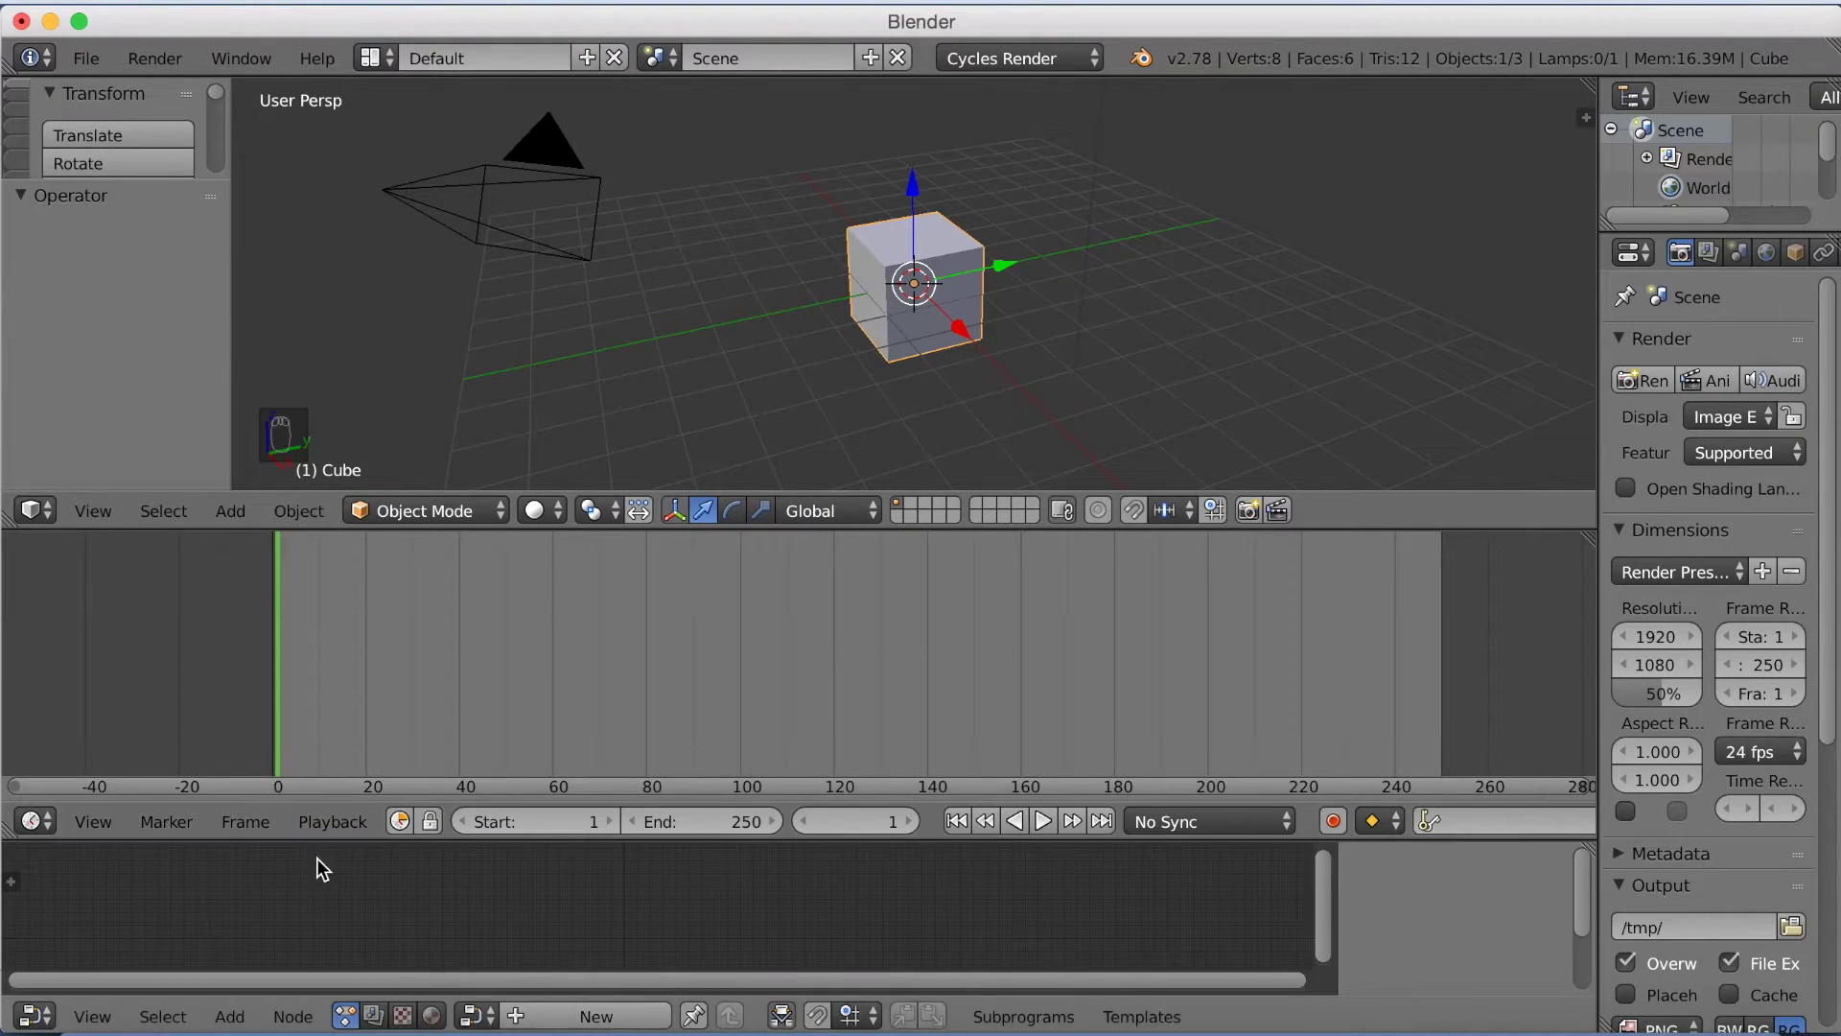
# Create a new Animation node tree named NodeTree and resize the areas around it
pyautogui.moveTo(288, 836); pyautogui.dragTo(303, 700)
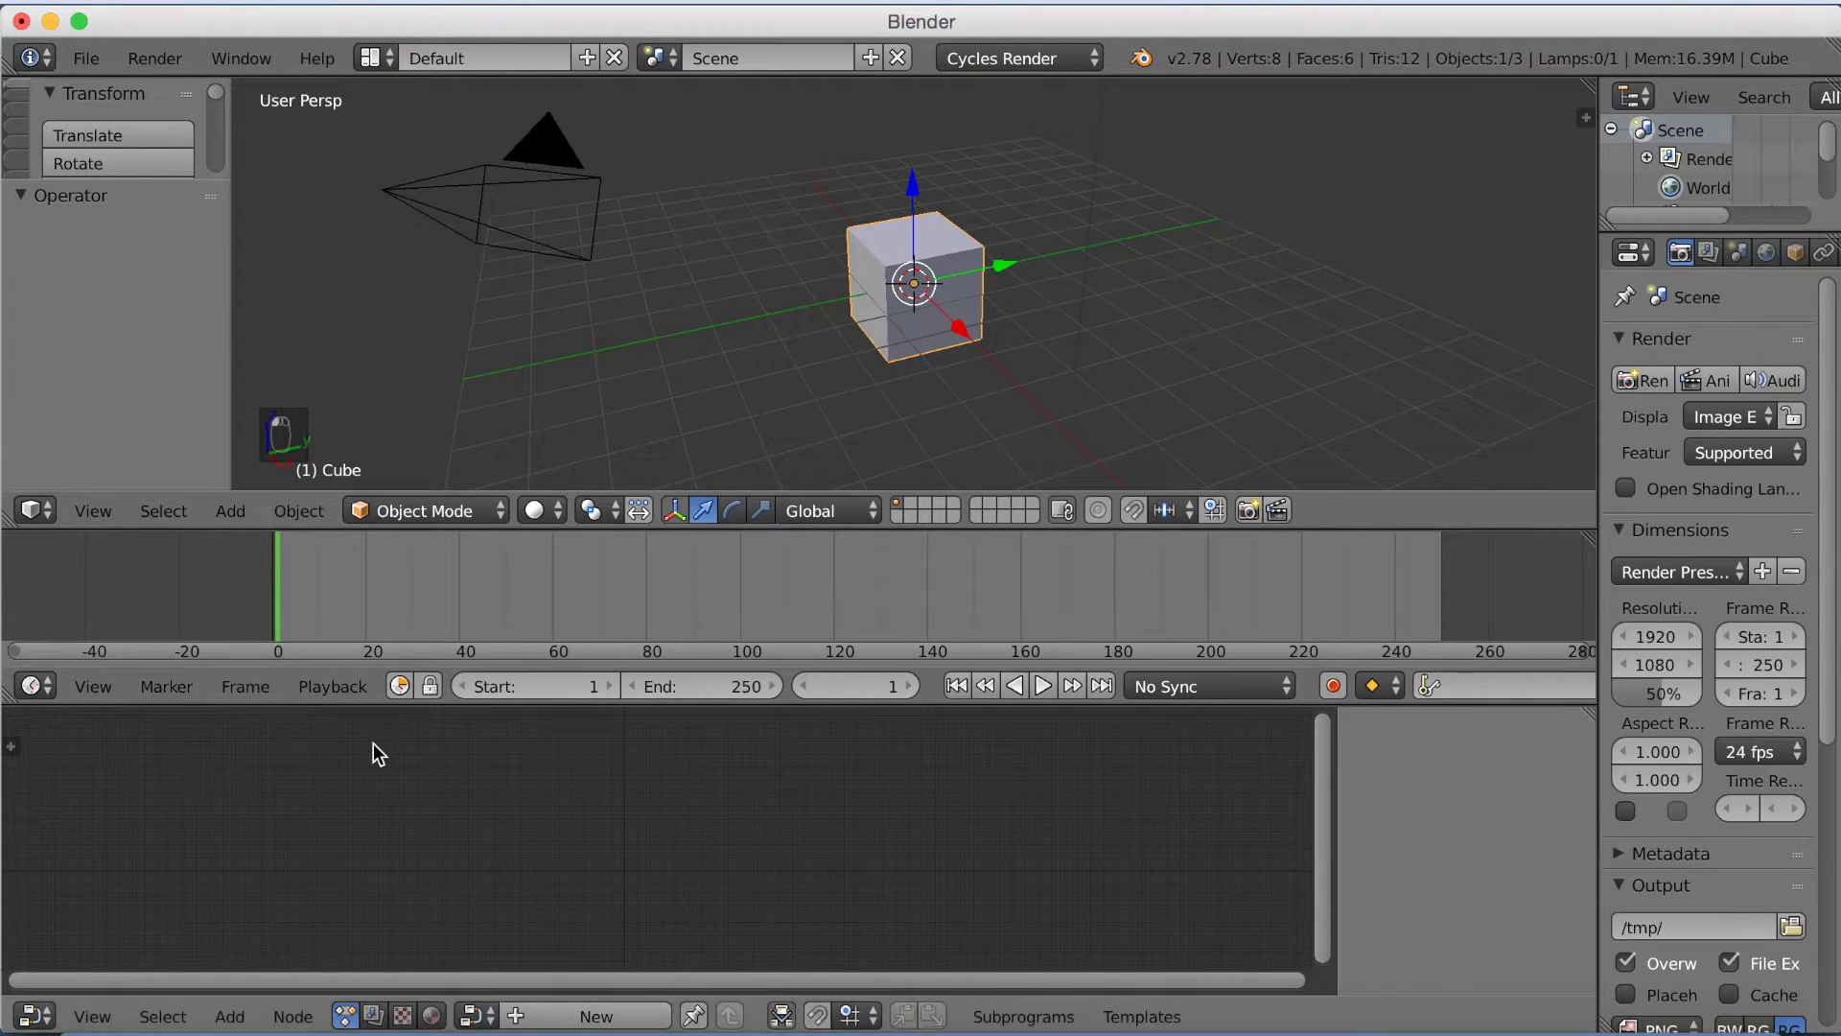
pyautogui.click(509, 1016)
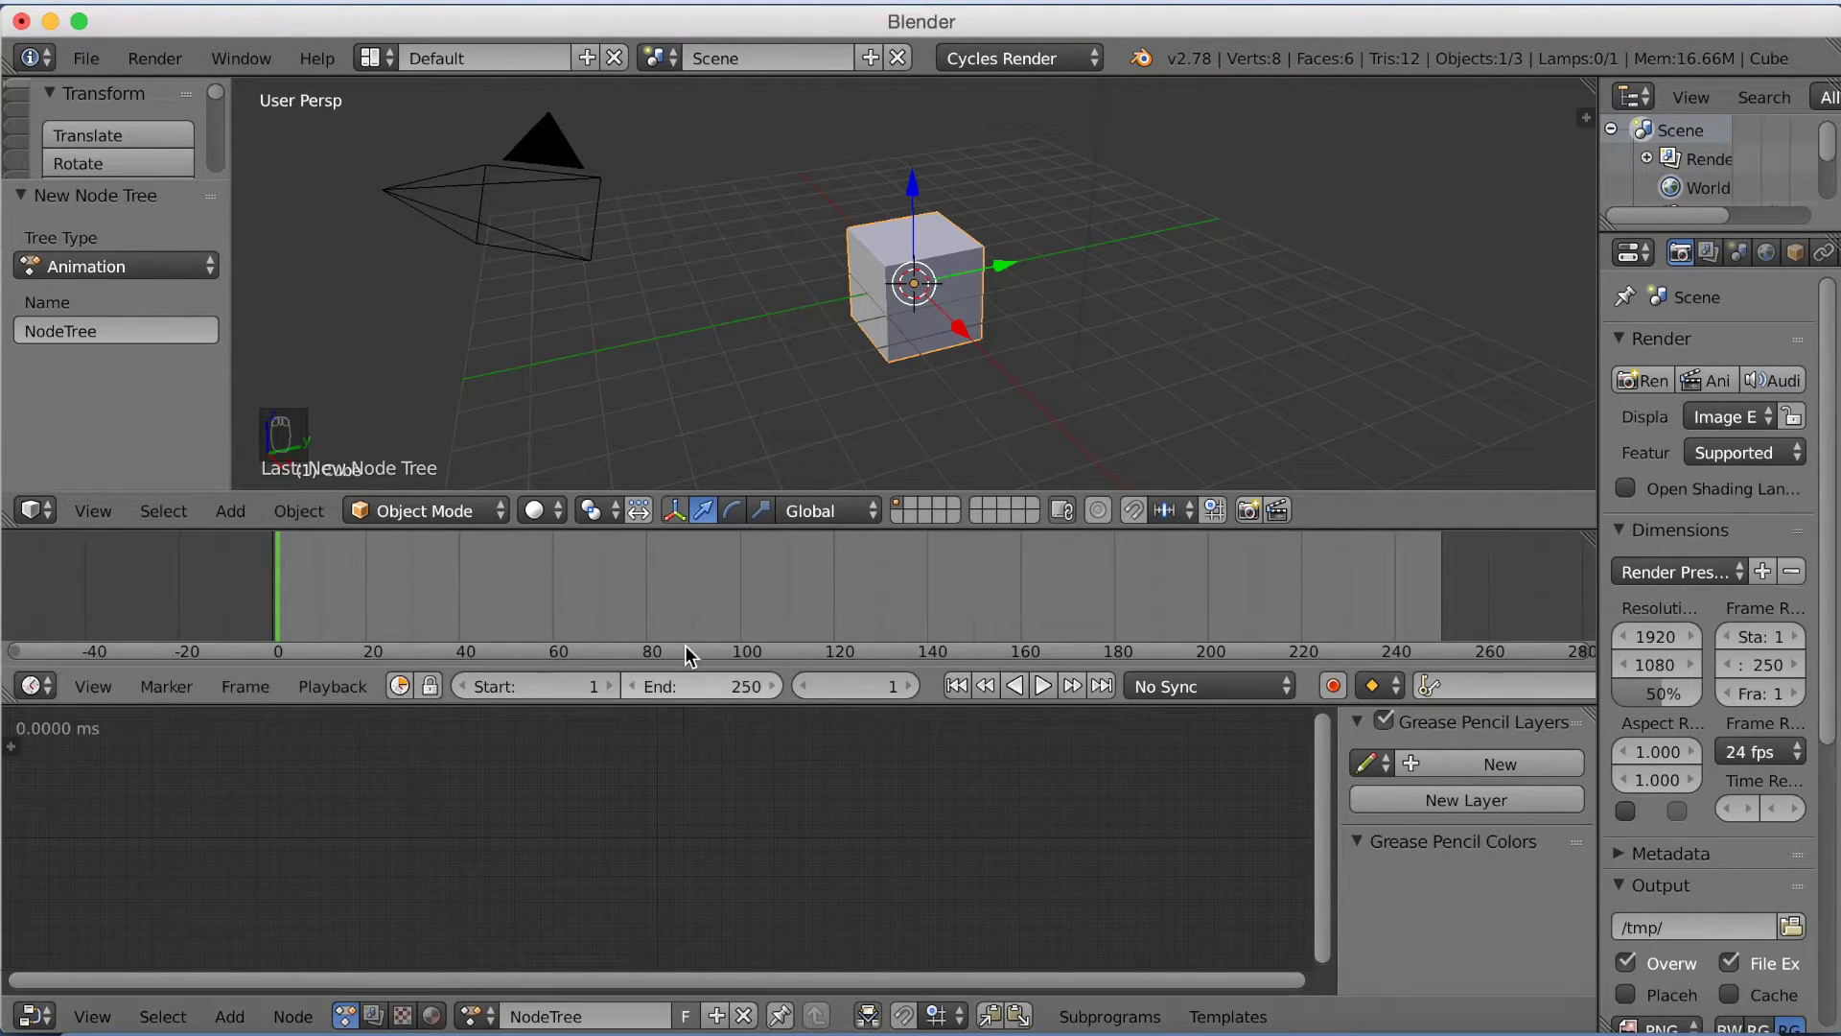
pyautogui.moveTo(723, 526); pyautogui.dragTo(724, 447)
pyautogui.moveTo(709, 704); pyautogui.dragTo(700, 539)
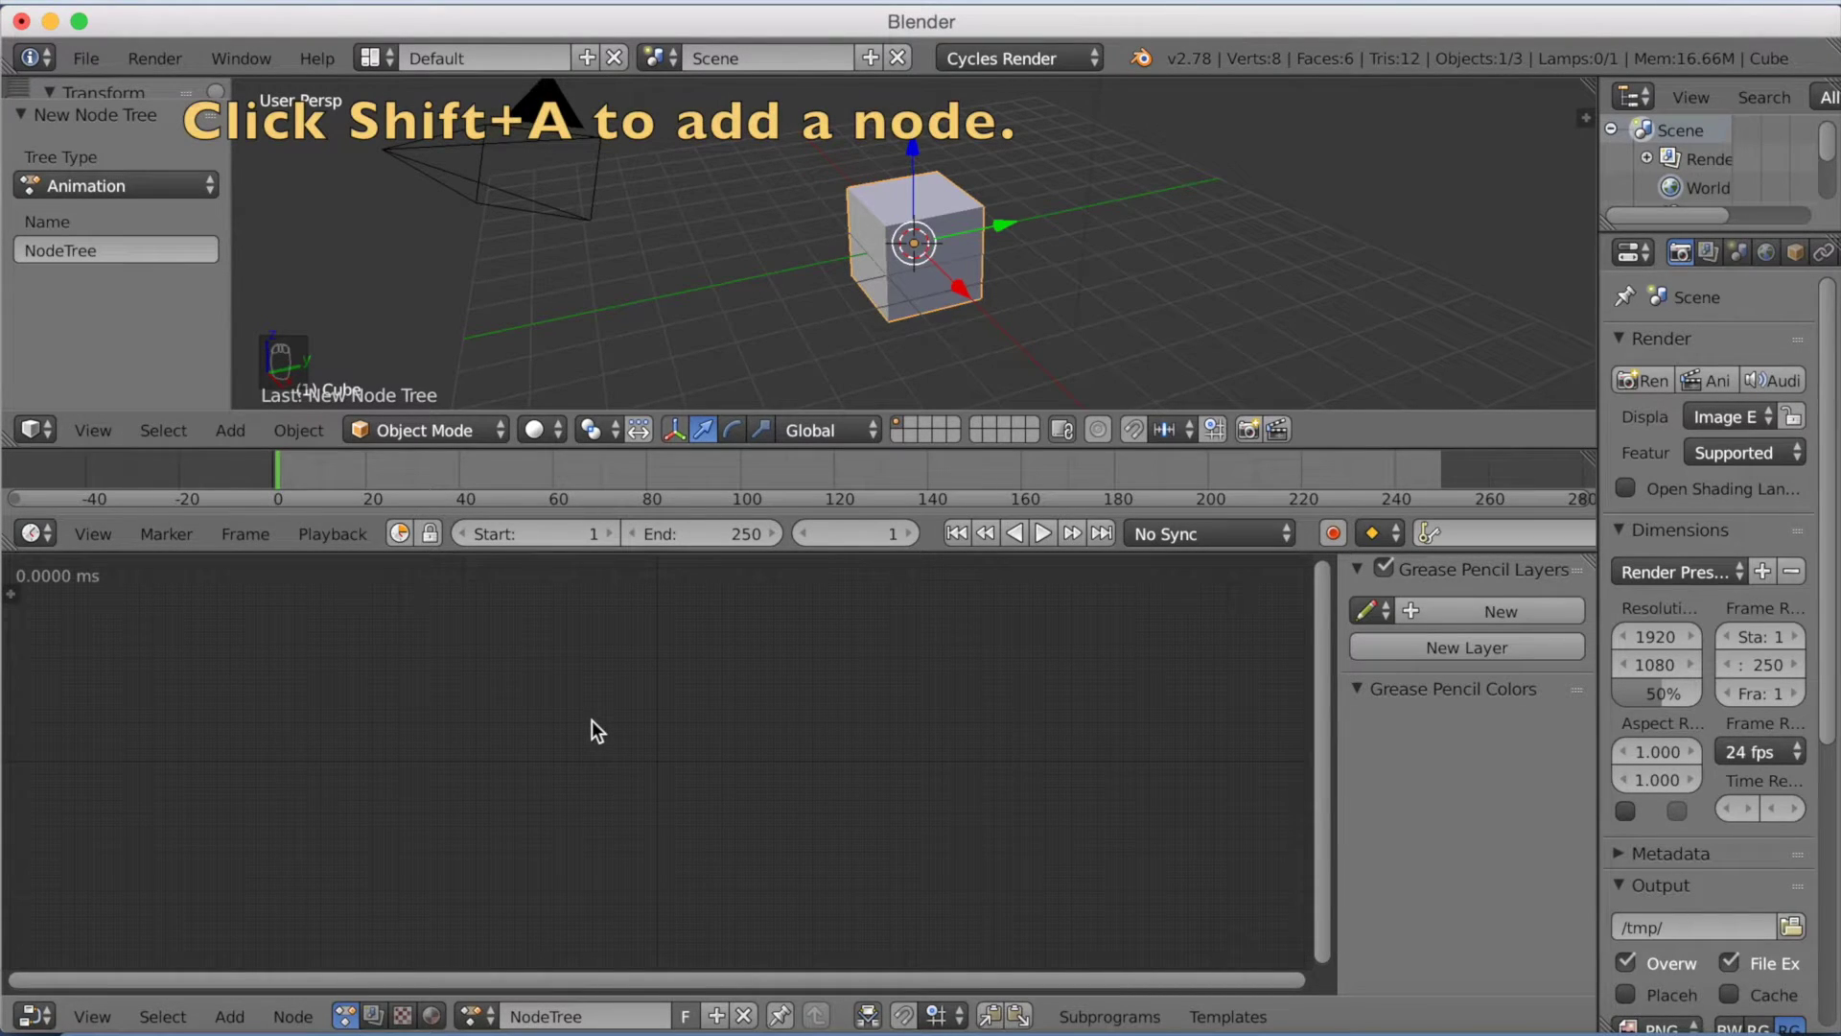
# Add an Object Transforms Output node to the node tree
pyautogui.hotkey('shift', 'a')
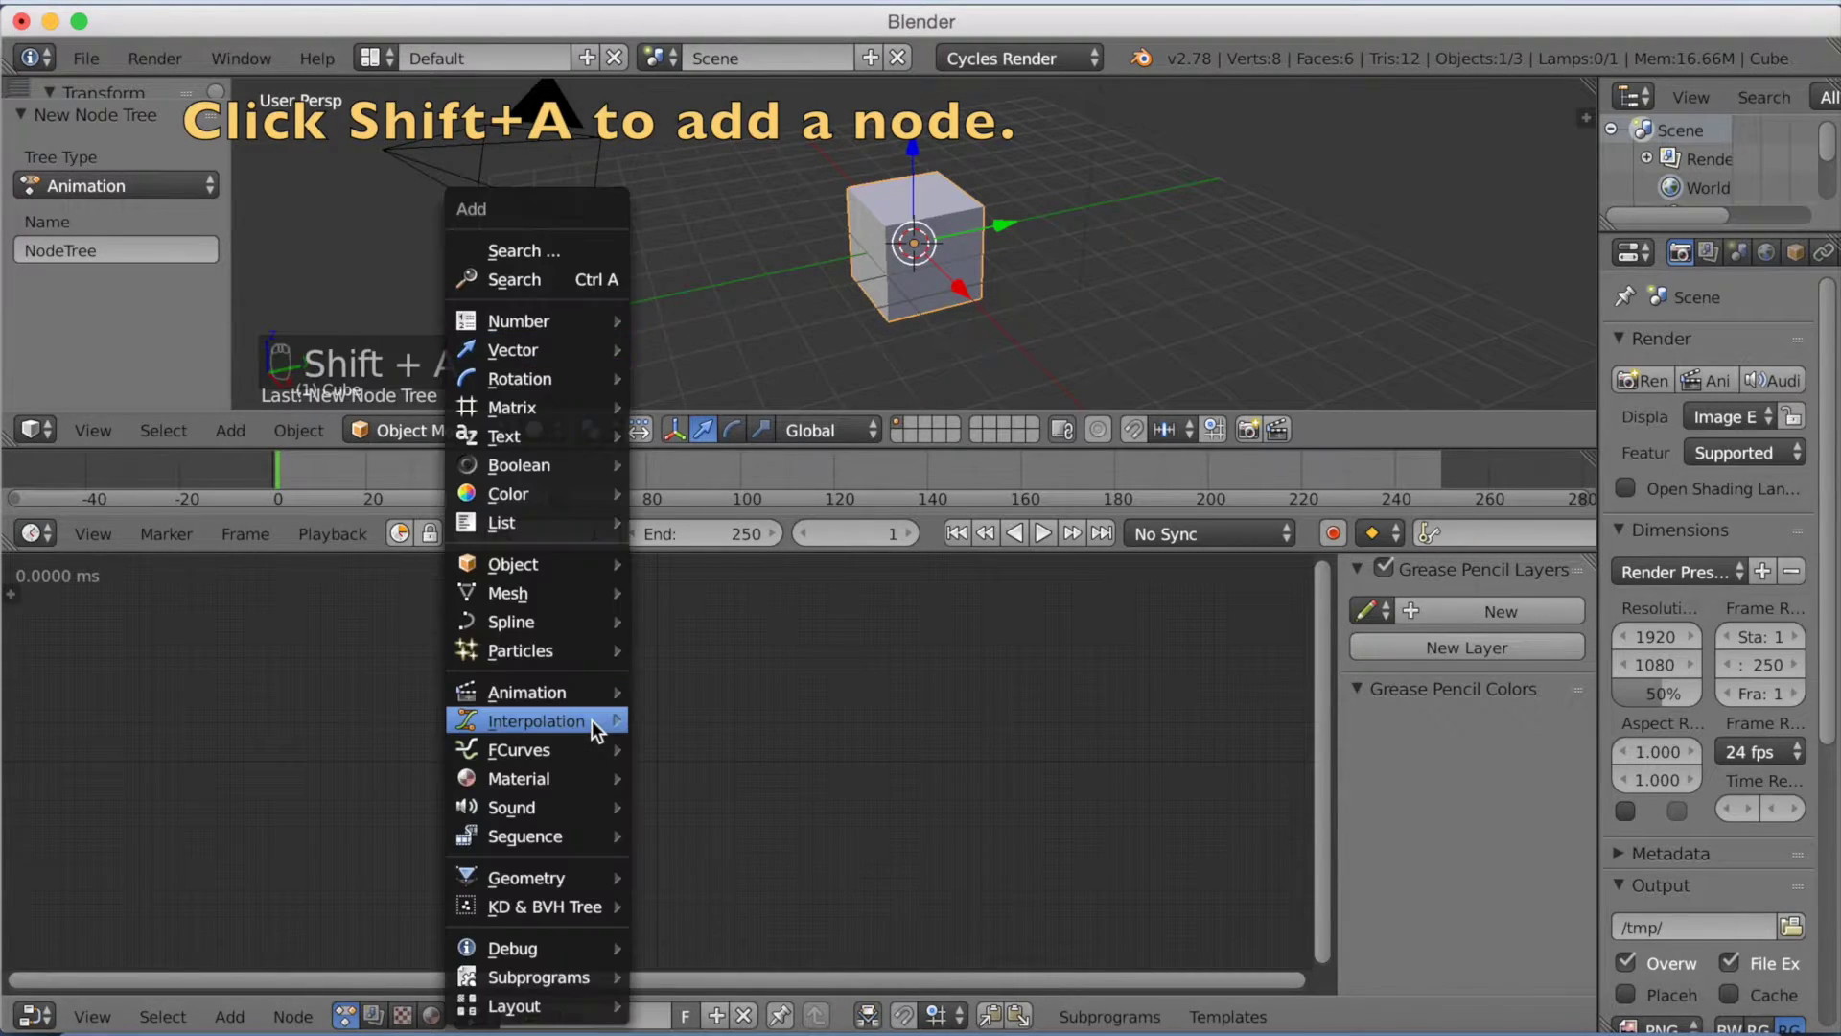
pyautogui.moveTo(583, 566)
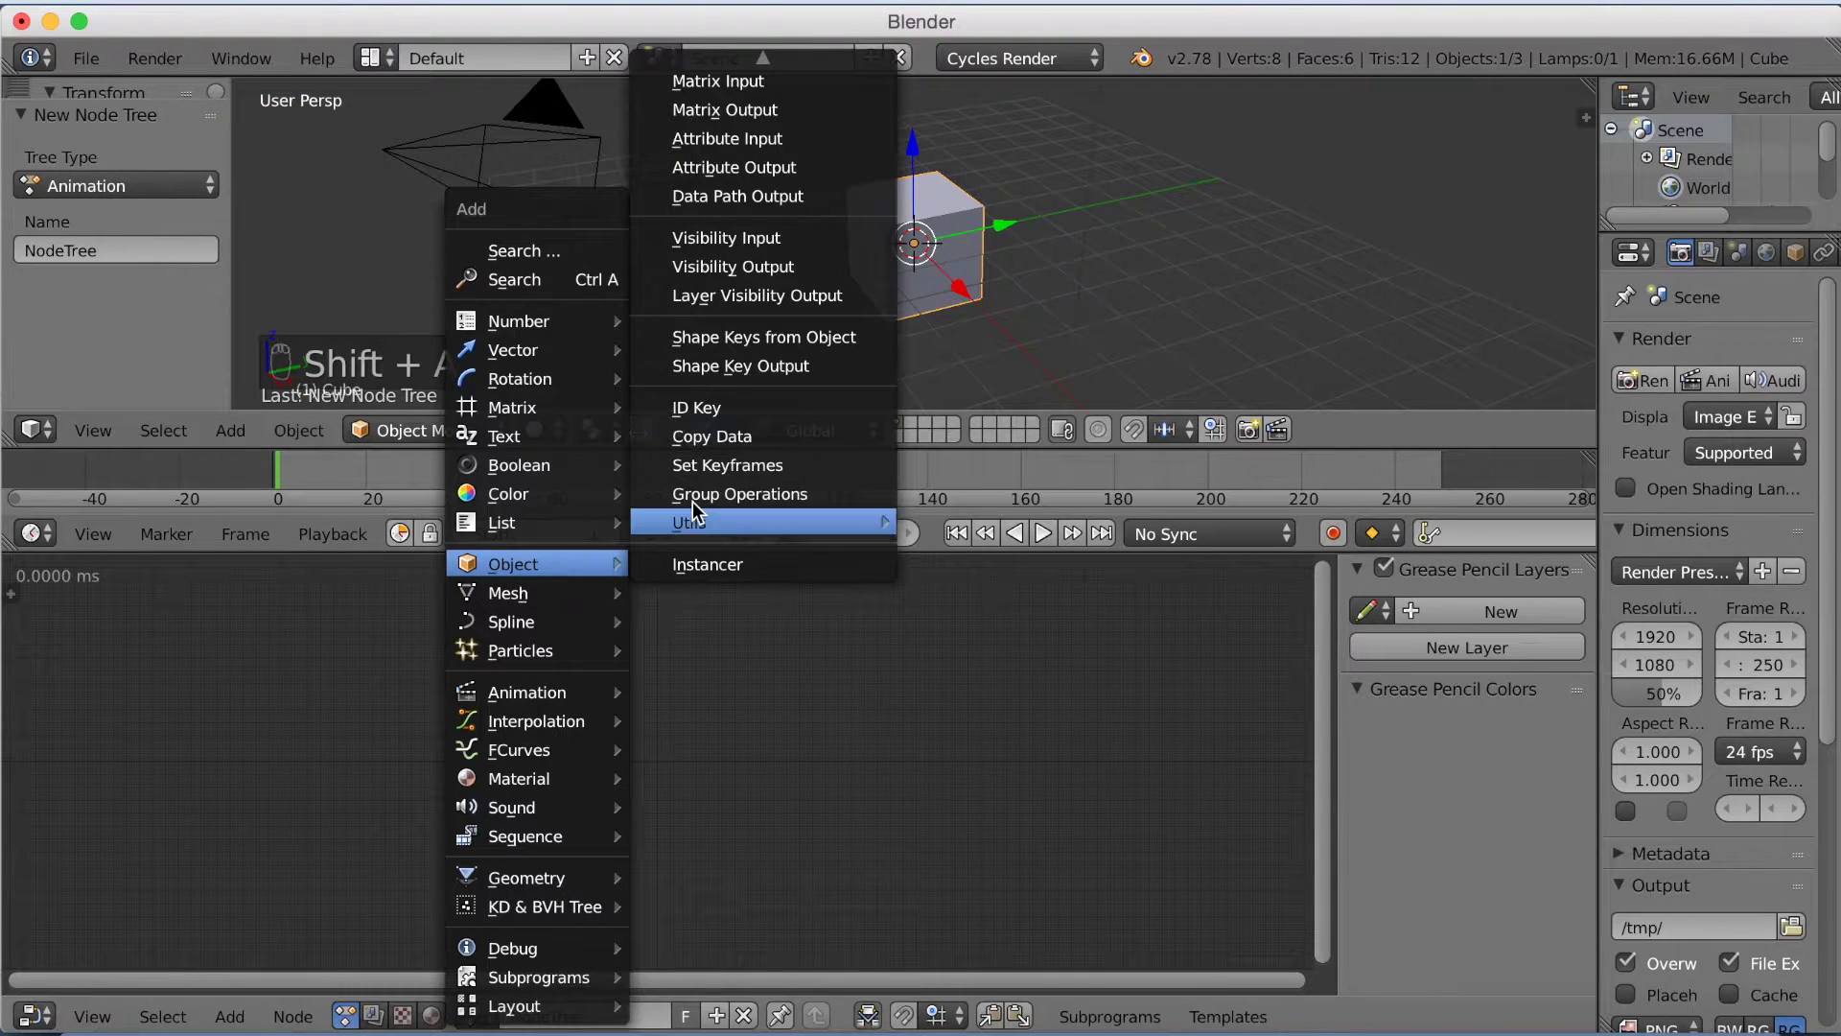
pyautogui.scroll(4, 720, 115)
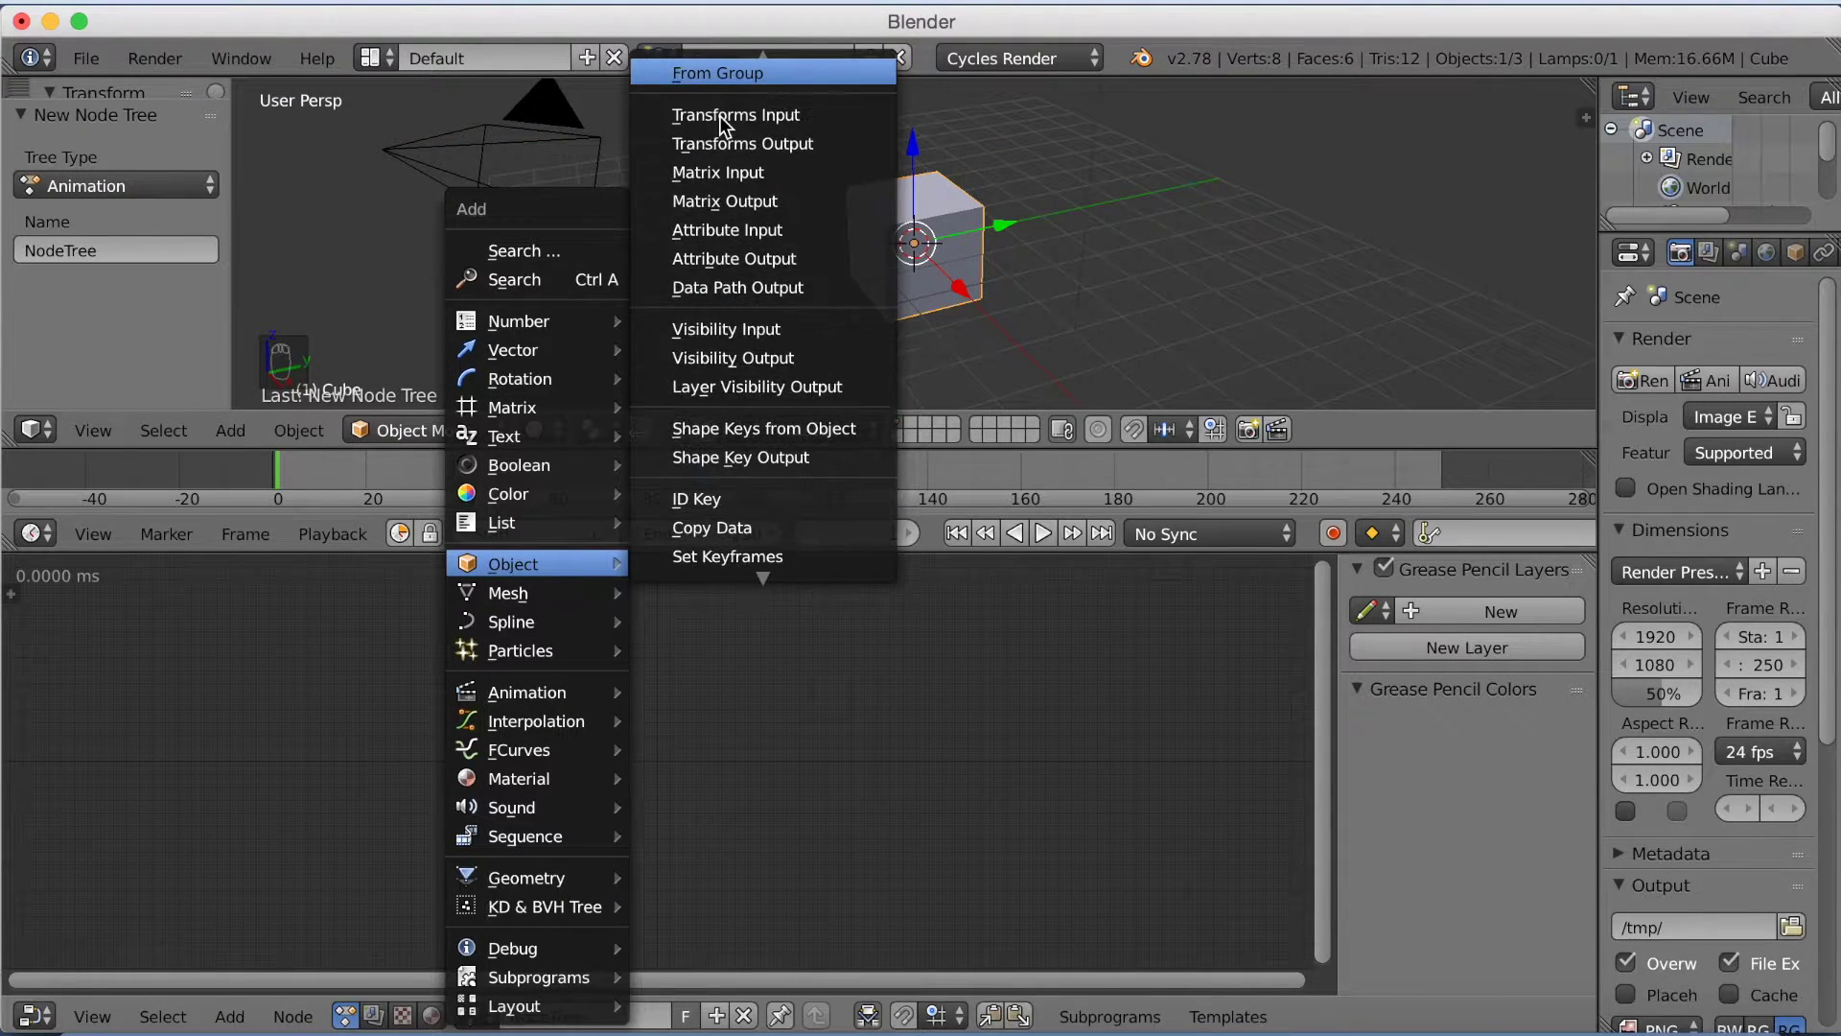
pyautogui.click(720, 141)
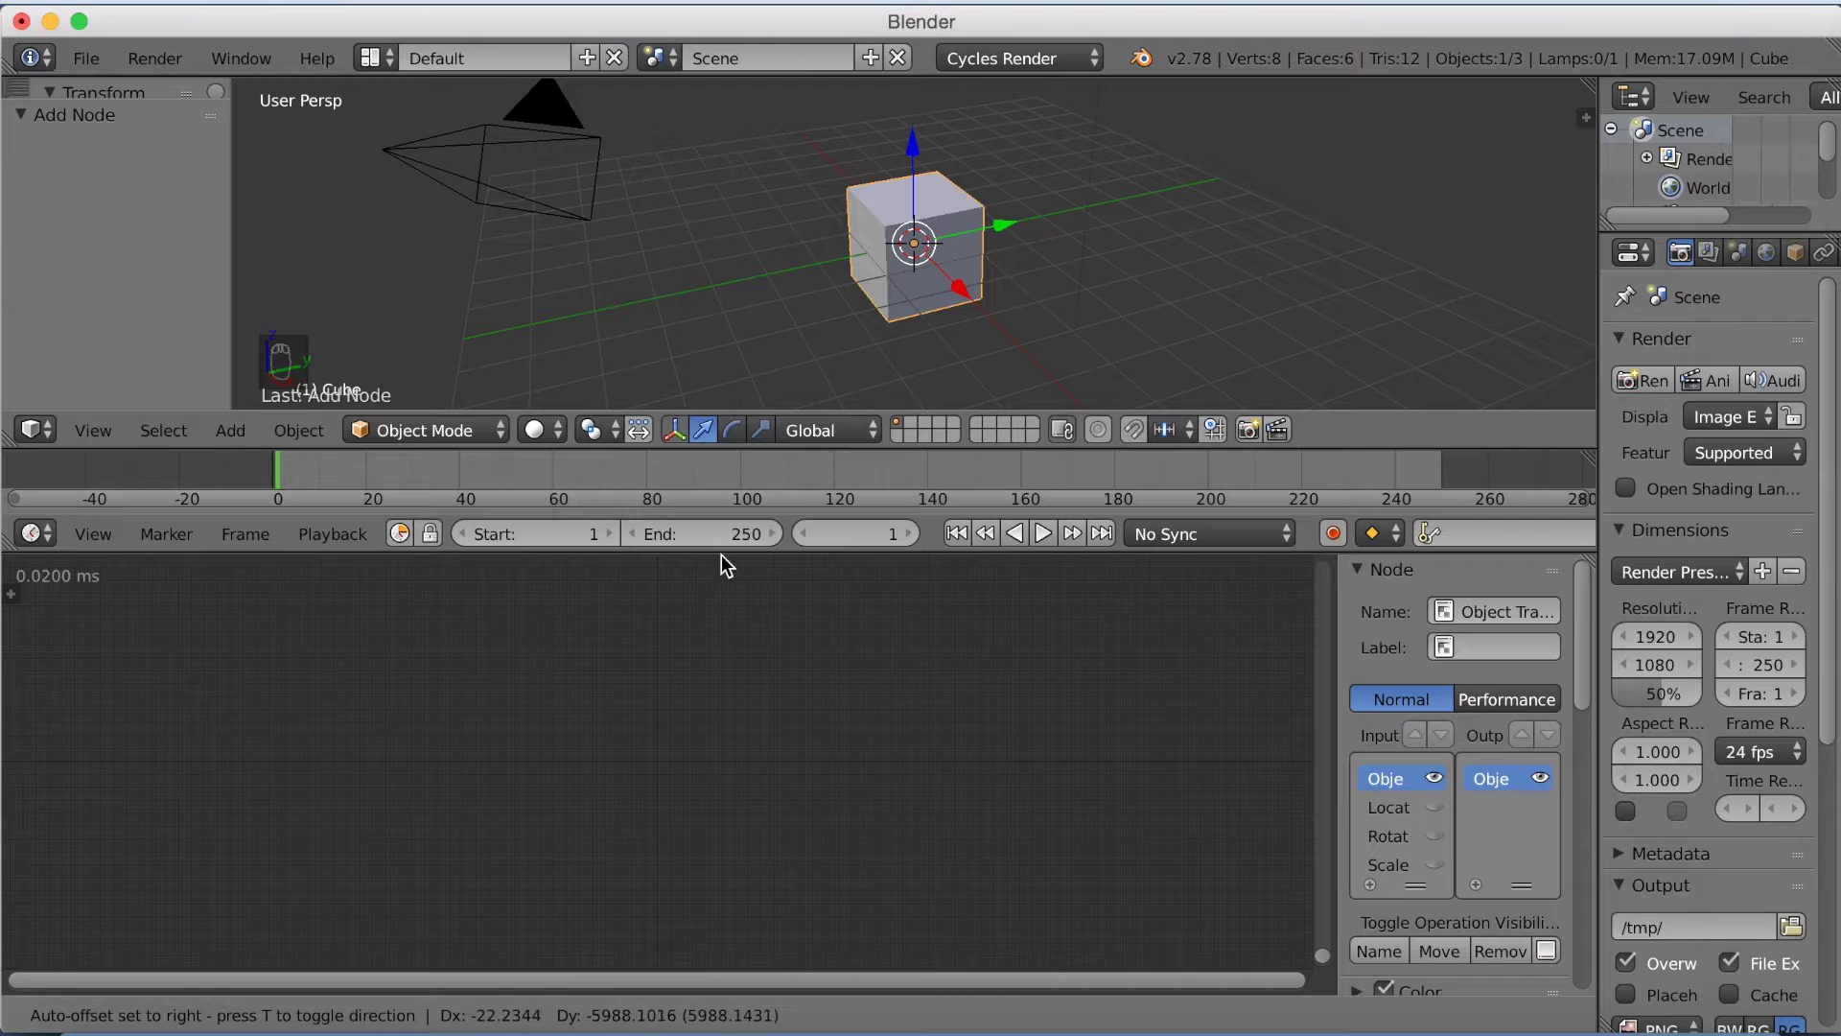
pyautogui.click(744, 692)
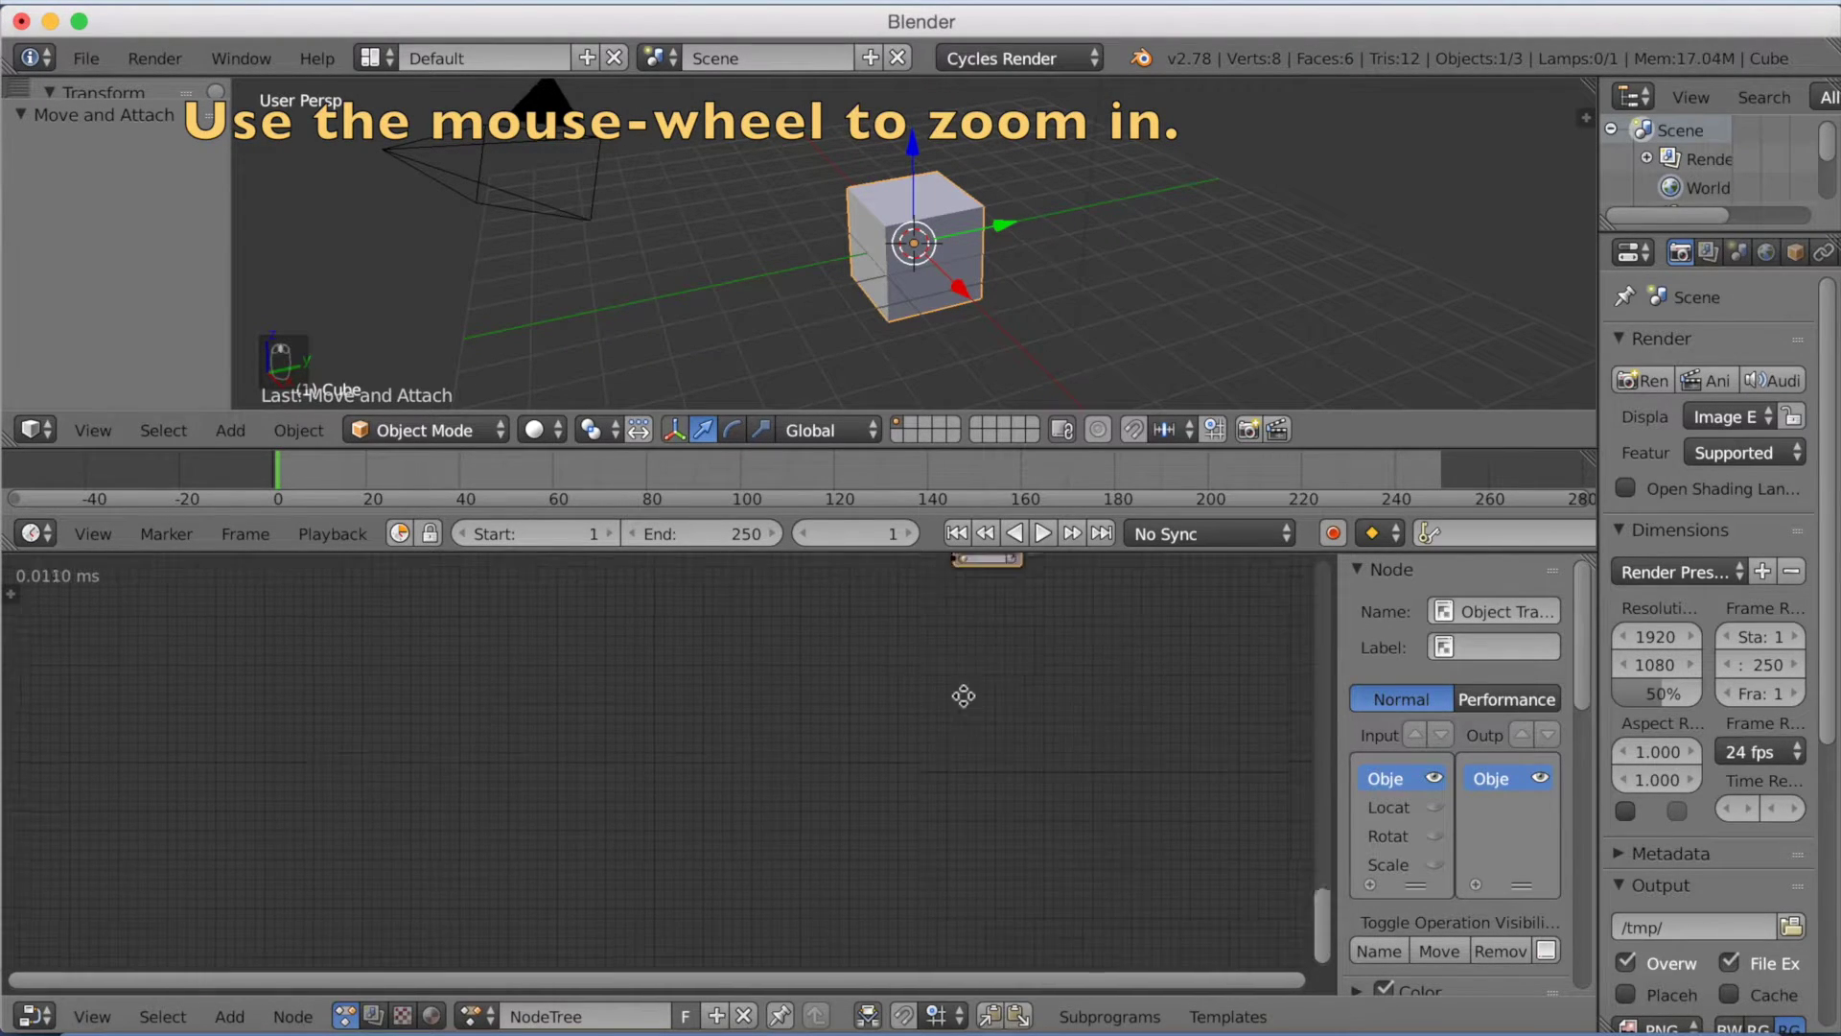
# Enable the Location and Rotation inputs on the Cube's transforms node
pyautogui.scroll(3, 978, 728)
pyautogui.scroll(3, 1011, 752)
pyautogui.moveTo(1010, 752); pyautogui.dragTo(834, 789, button='middle')
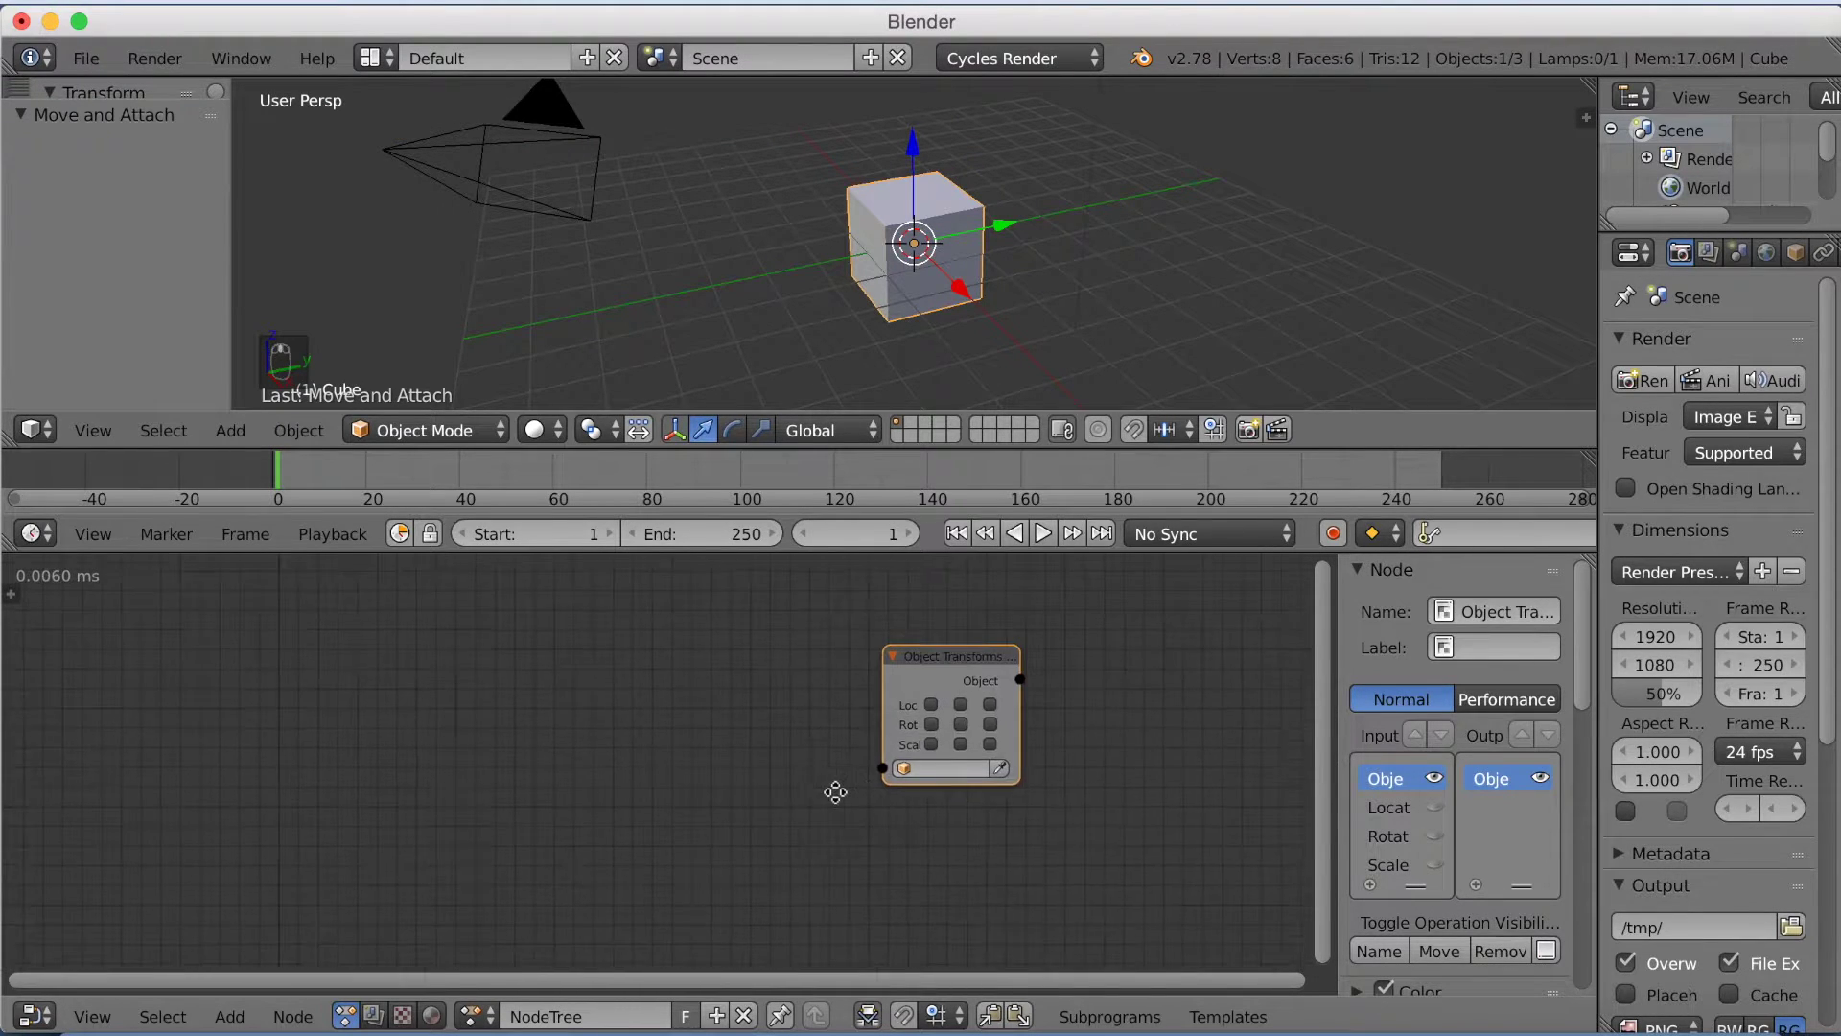
pyautogui.click(950, 704)
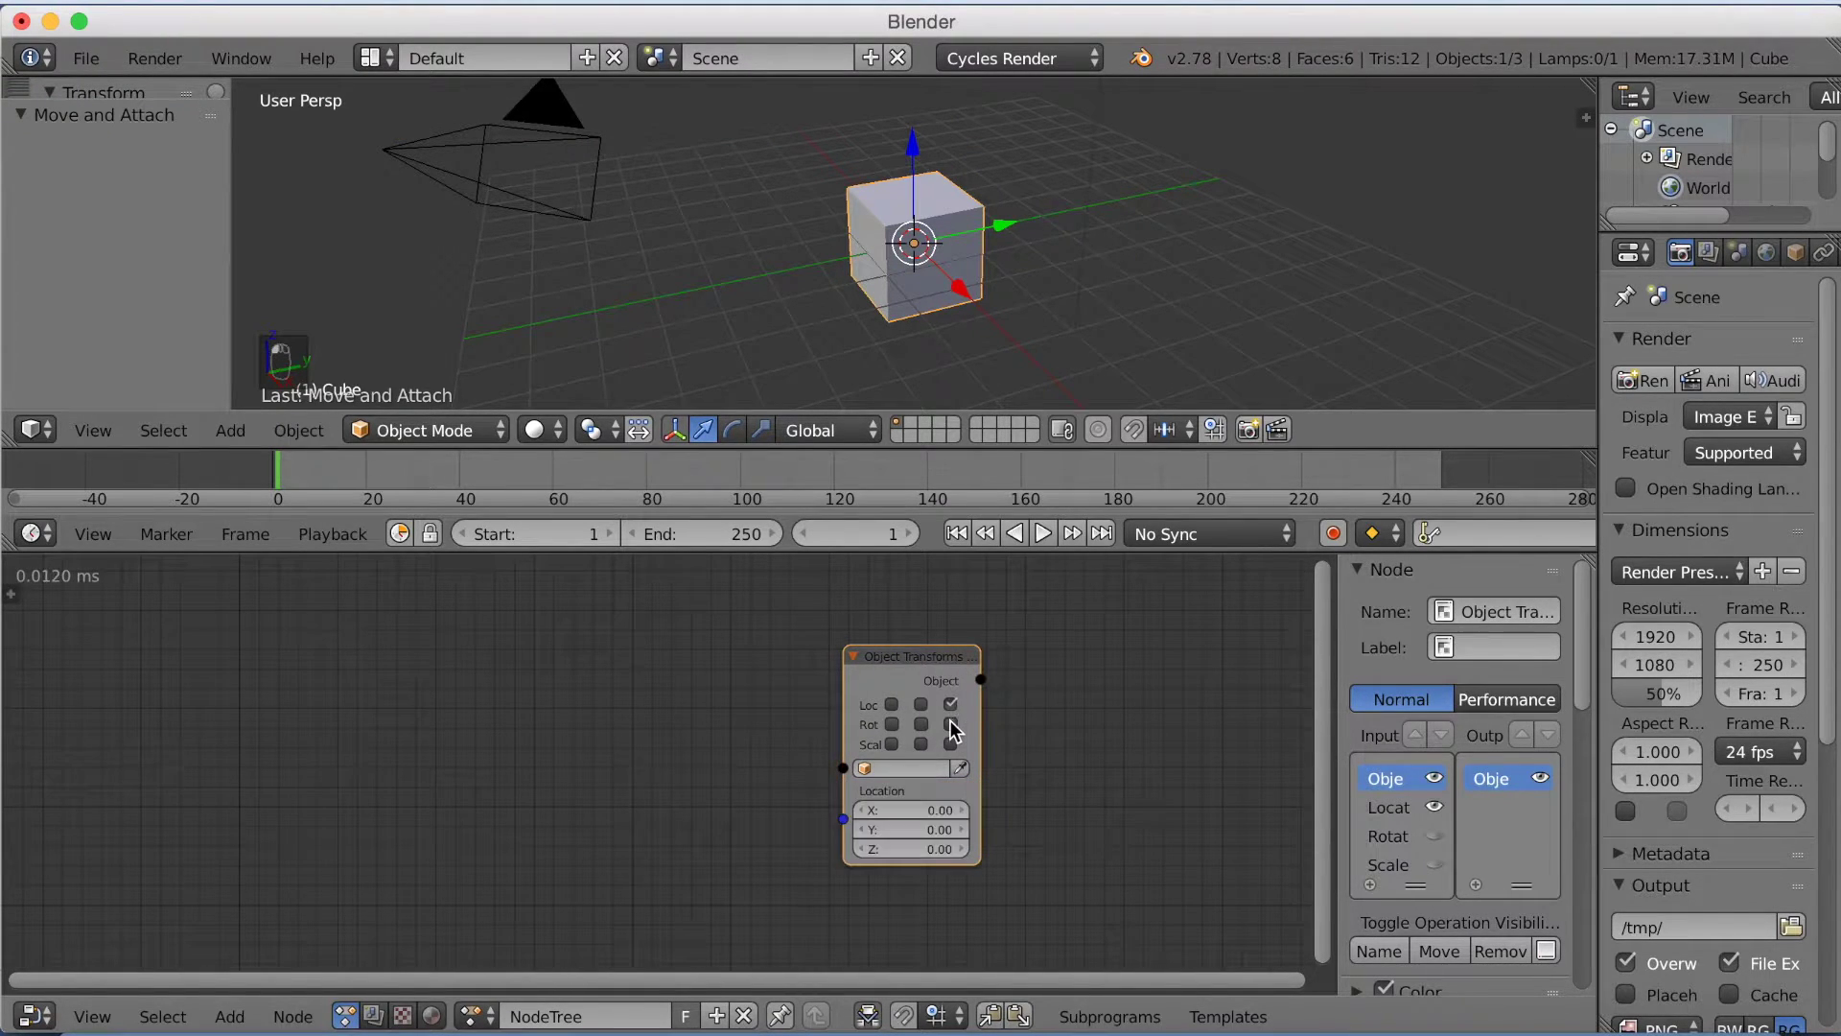
pyautogui.click(950, 724)
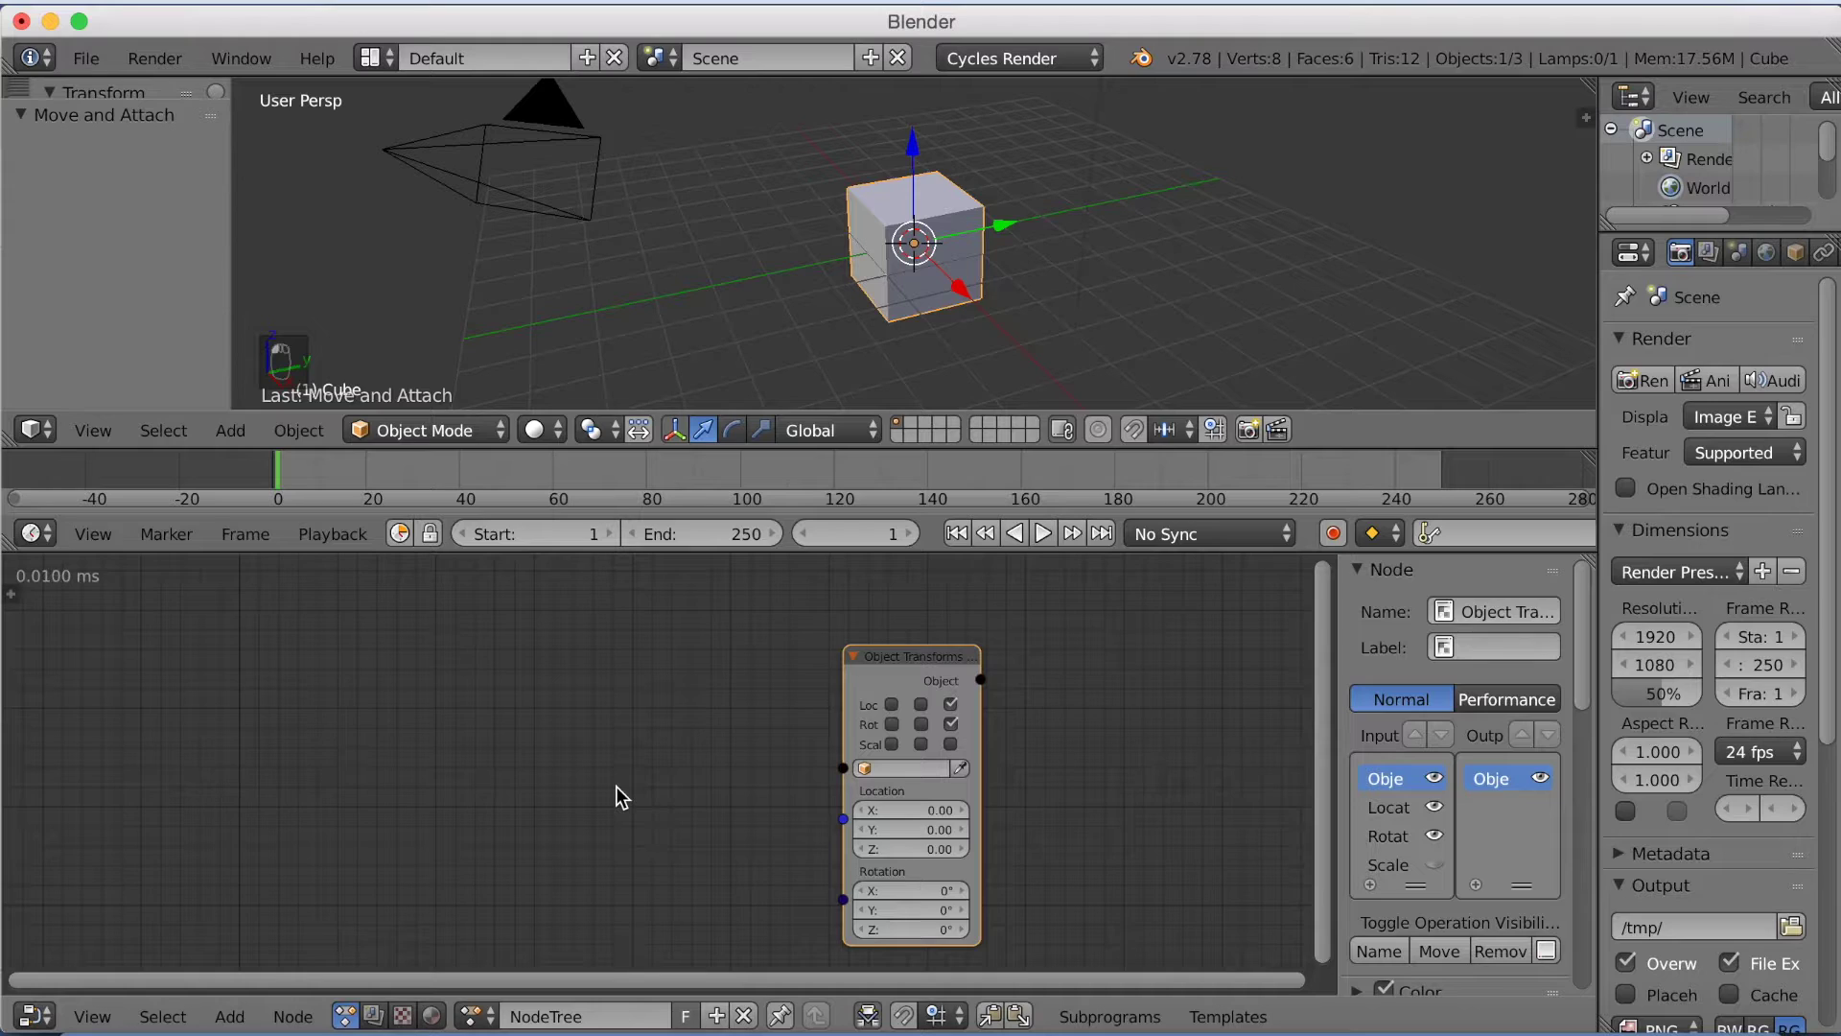
pyautogui.scroll(-1, 616, 785)
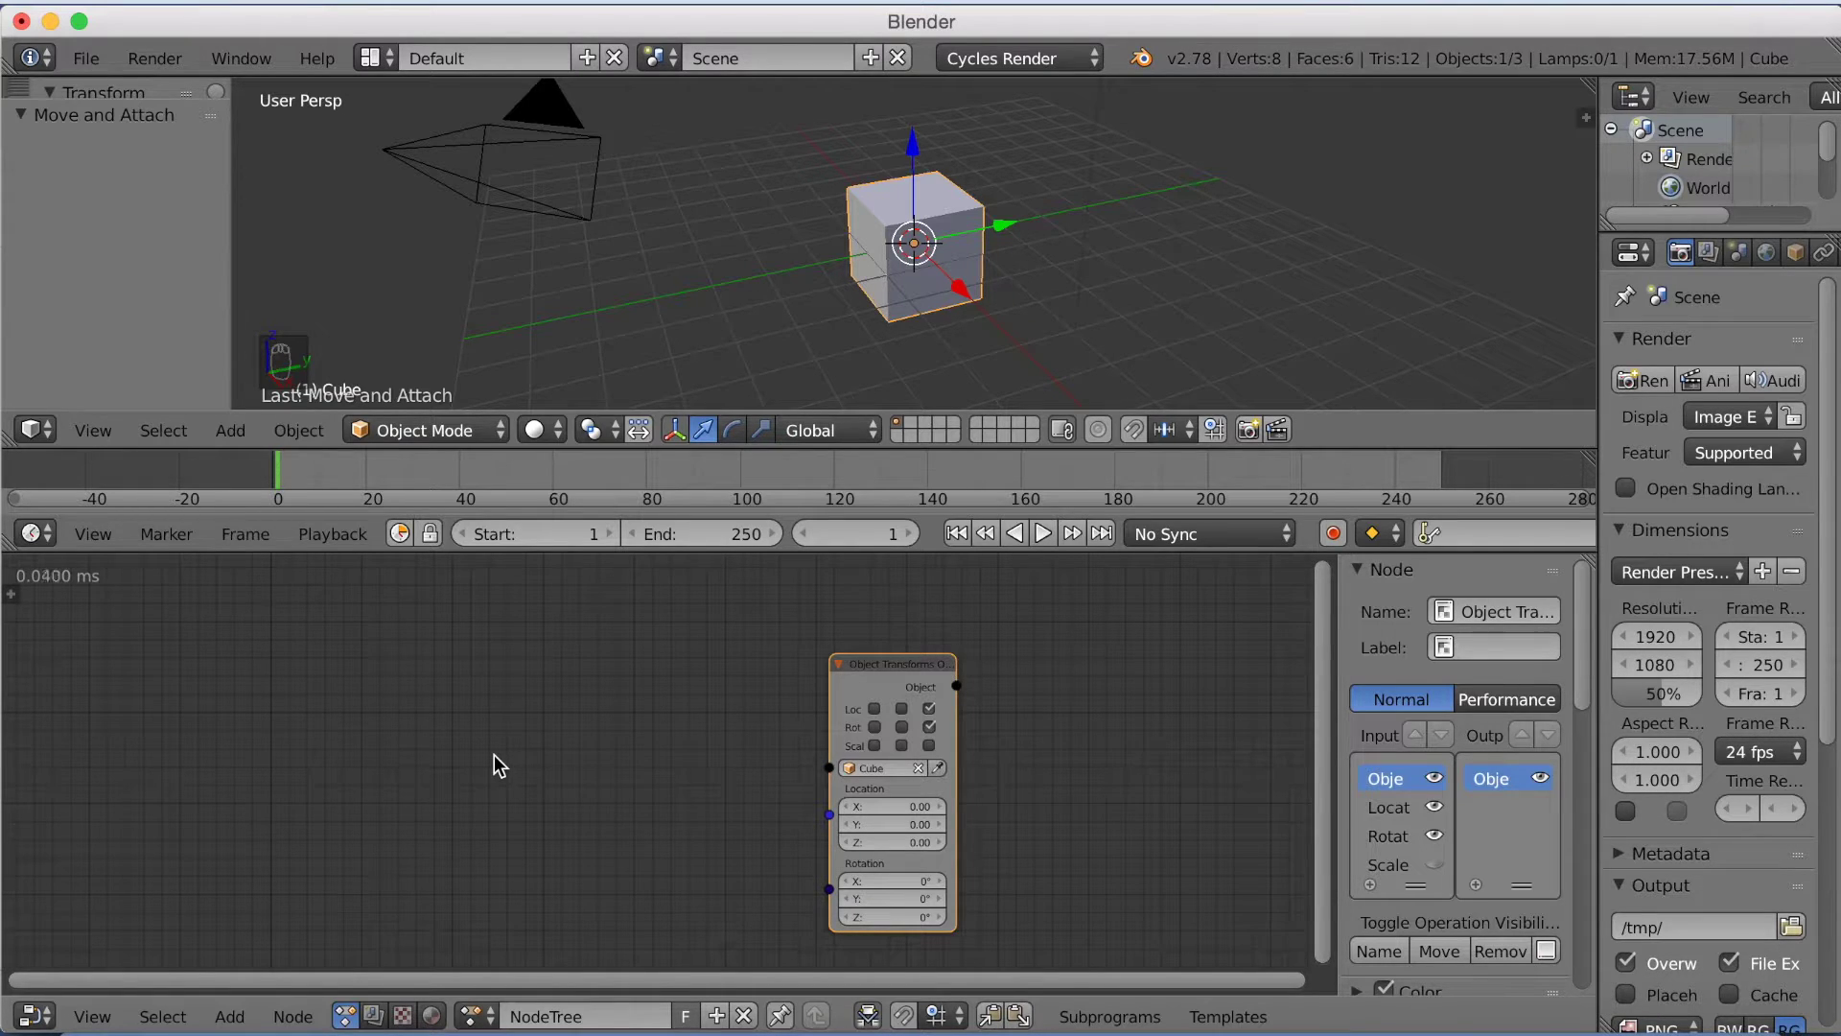
# Add a Random Vector node left of the transforms node
pyautogui.hotkey('shift', 'a')
pyautogui.moveTo(461, 599)
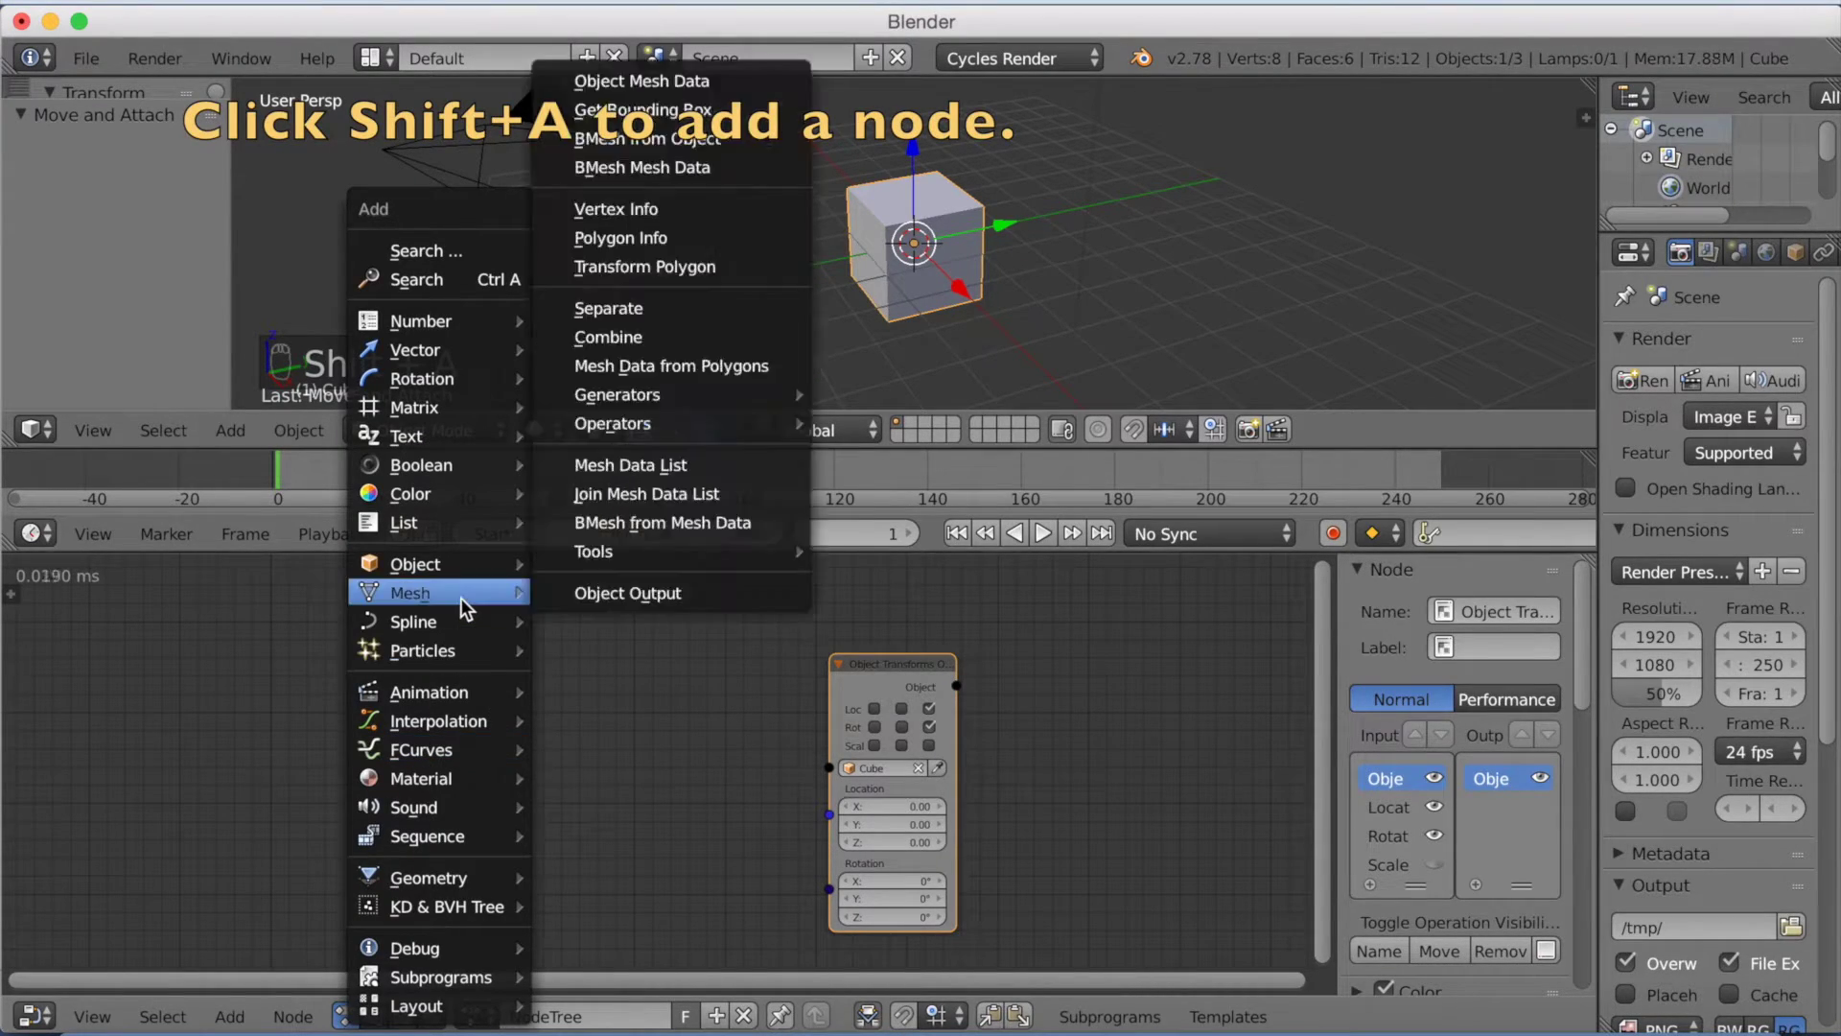
pyautogui.moveTo(463, 351)
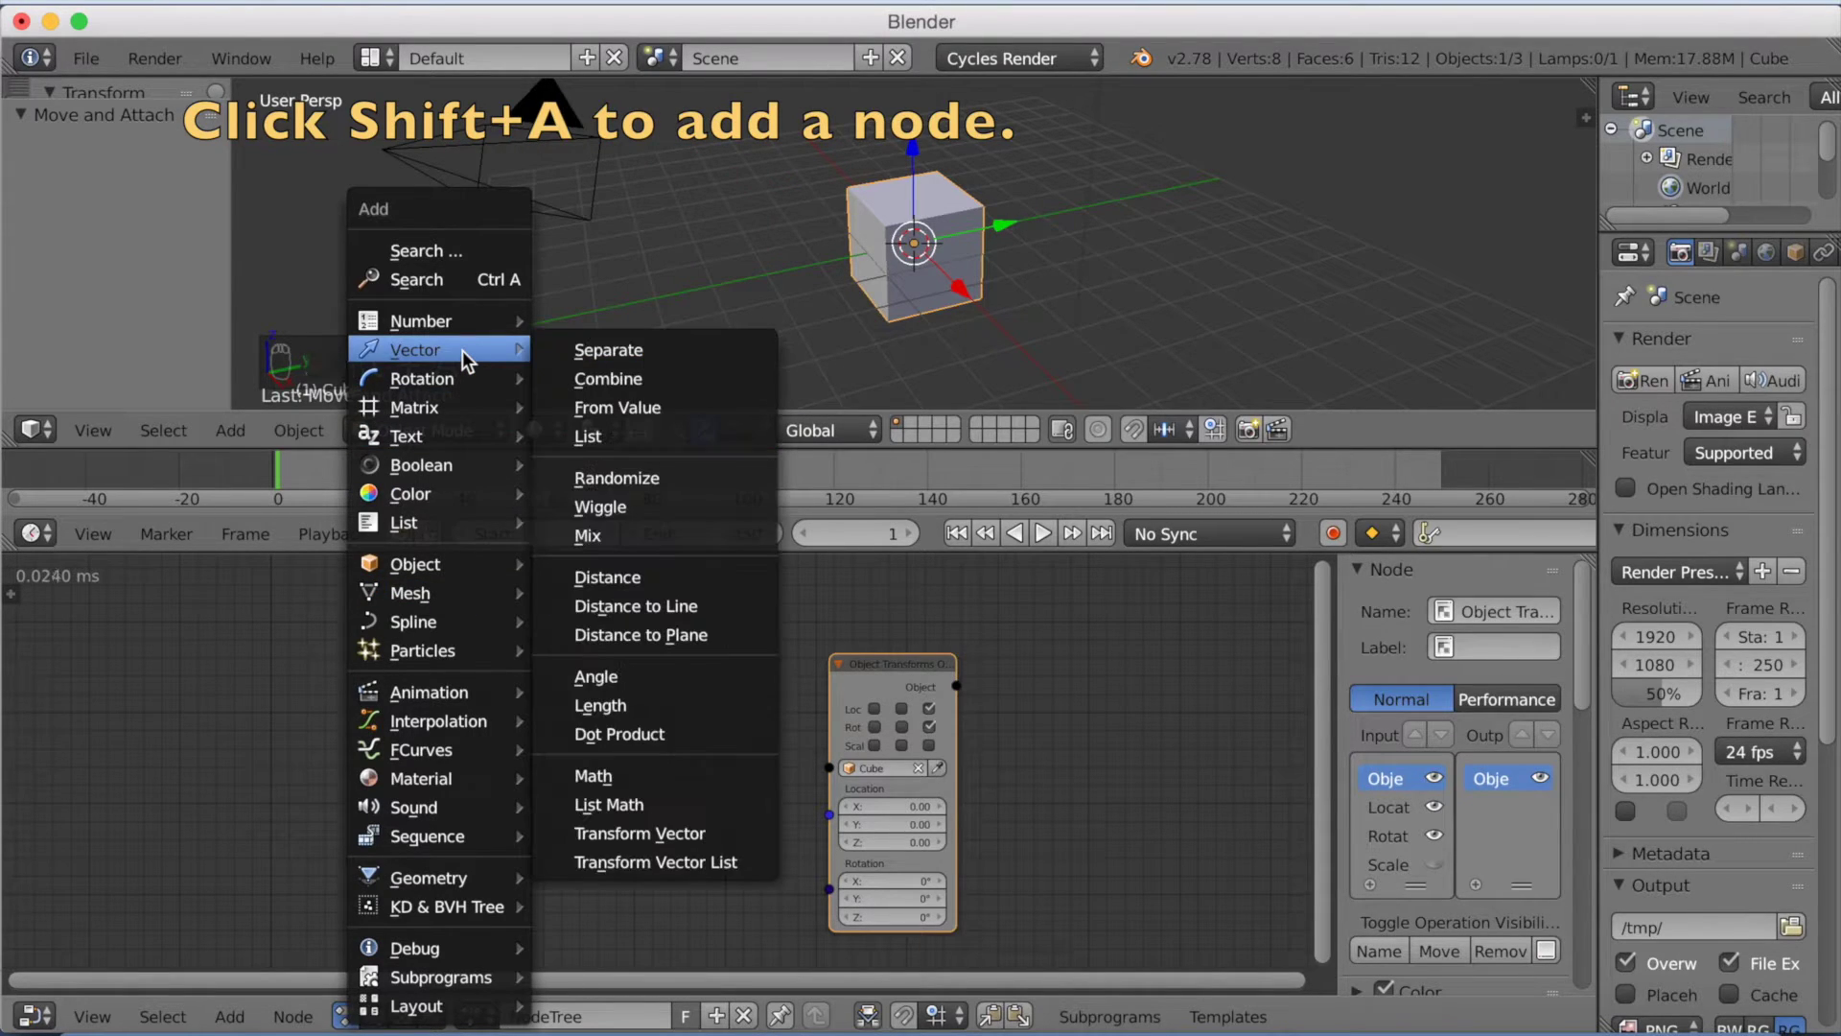
pyautogui.click(600, 474)
pyautogui.click(537, 713)
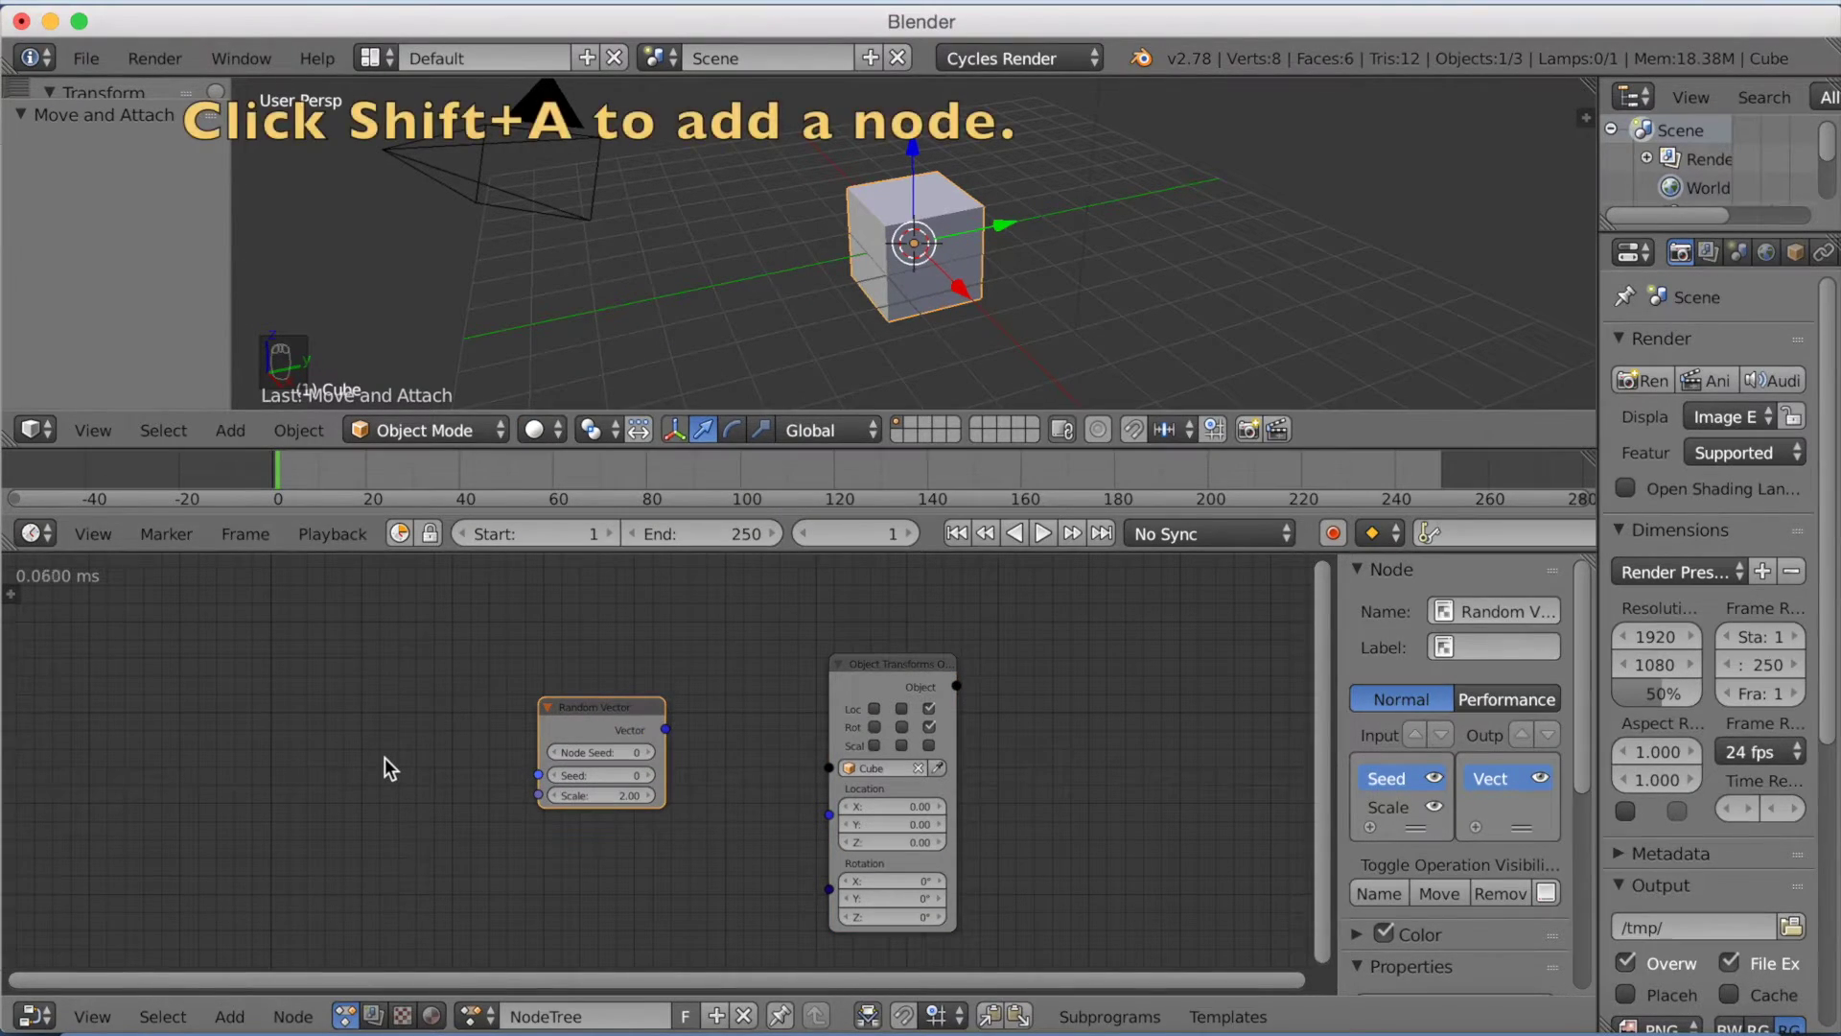
# Add a Time Info node, linking Frame to Random Vector's Scale and Vector to Location
pyautogui.hotkey('shift', 'a')
pyautogui.moveTo(386, 759)
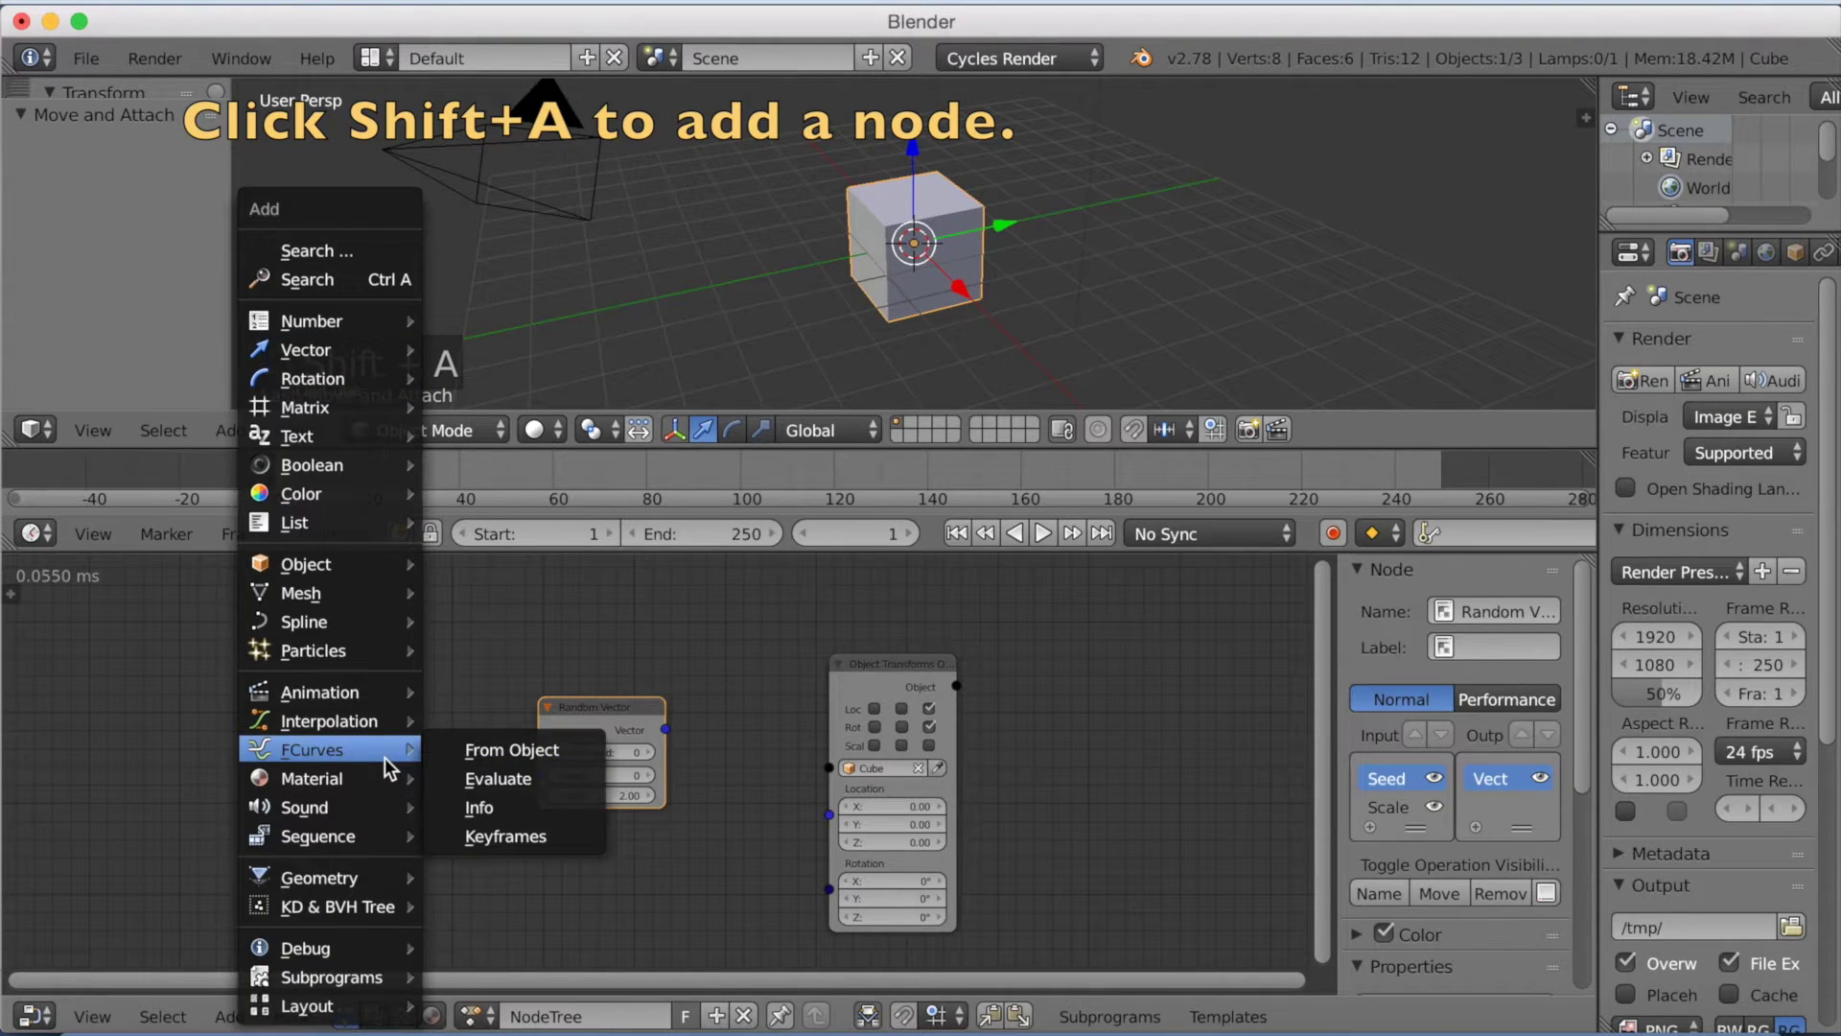
pyautogui.moveTo(357, 694)
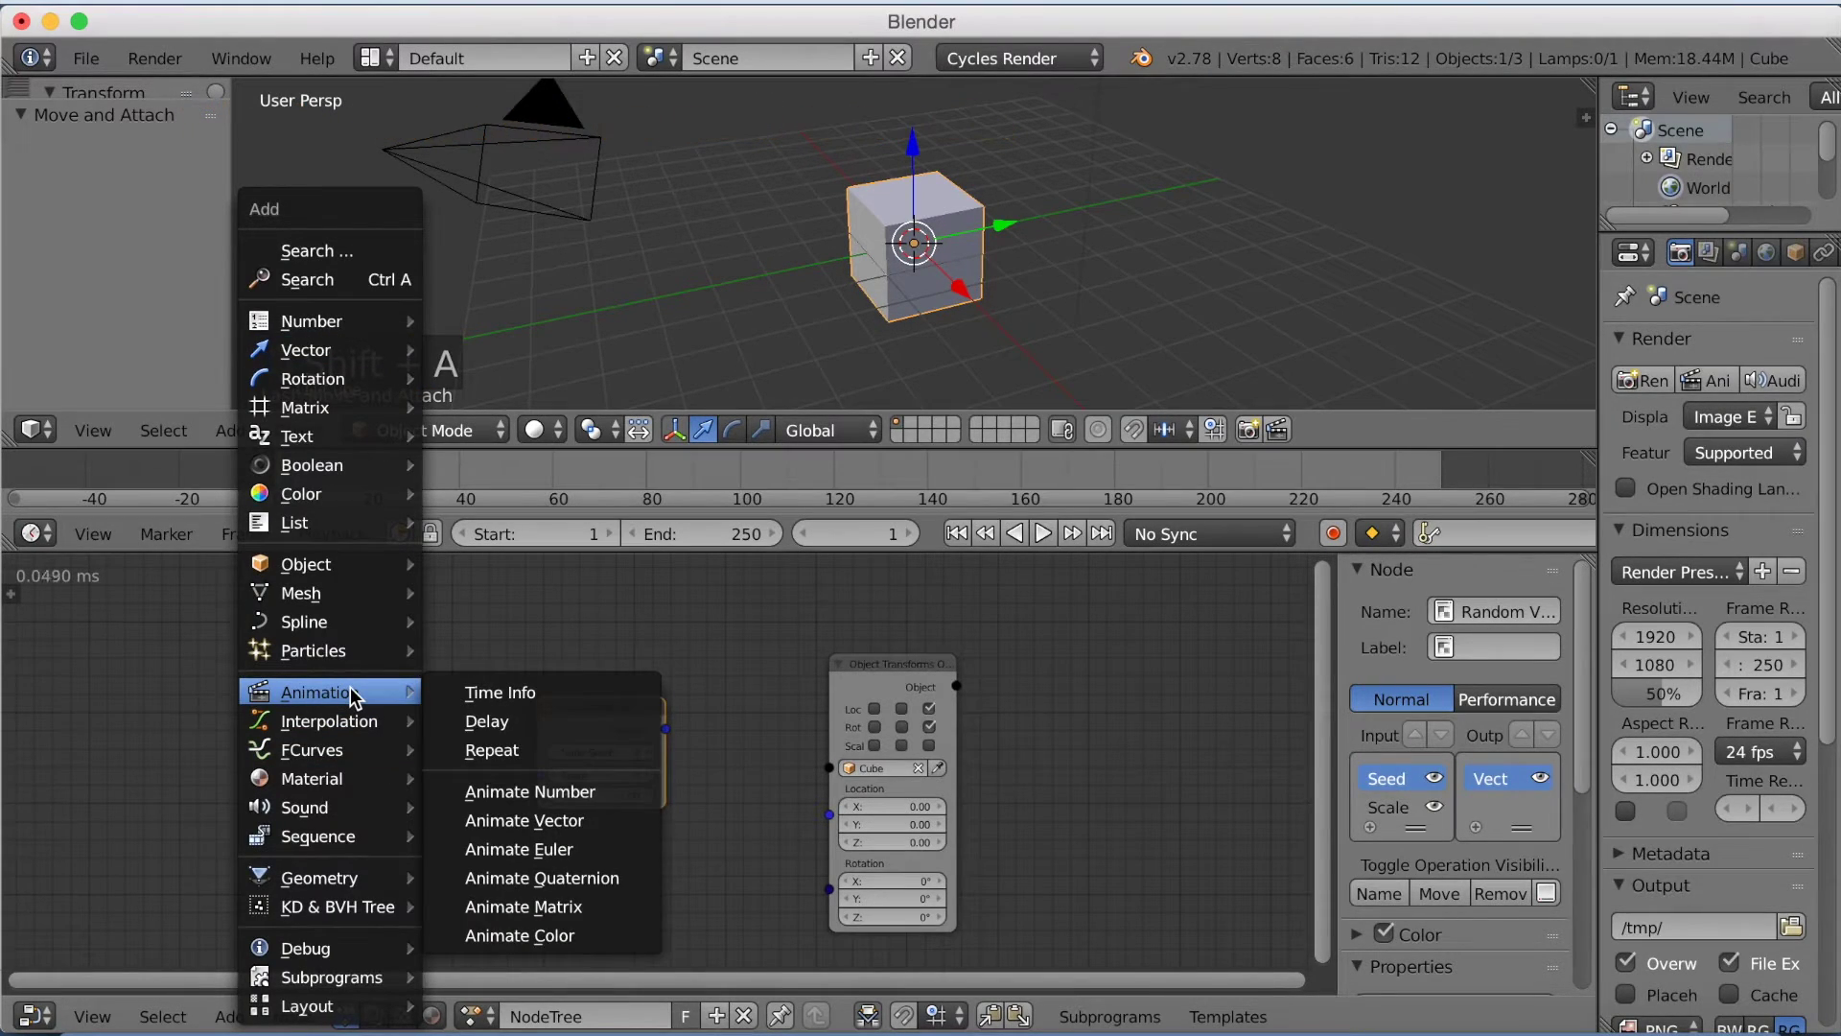
pyautogui.click(485, 692)
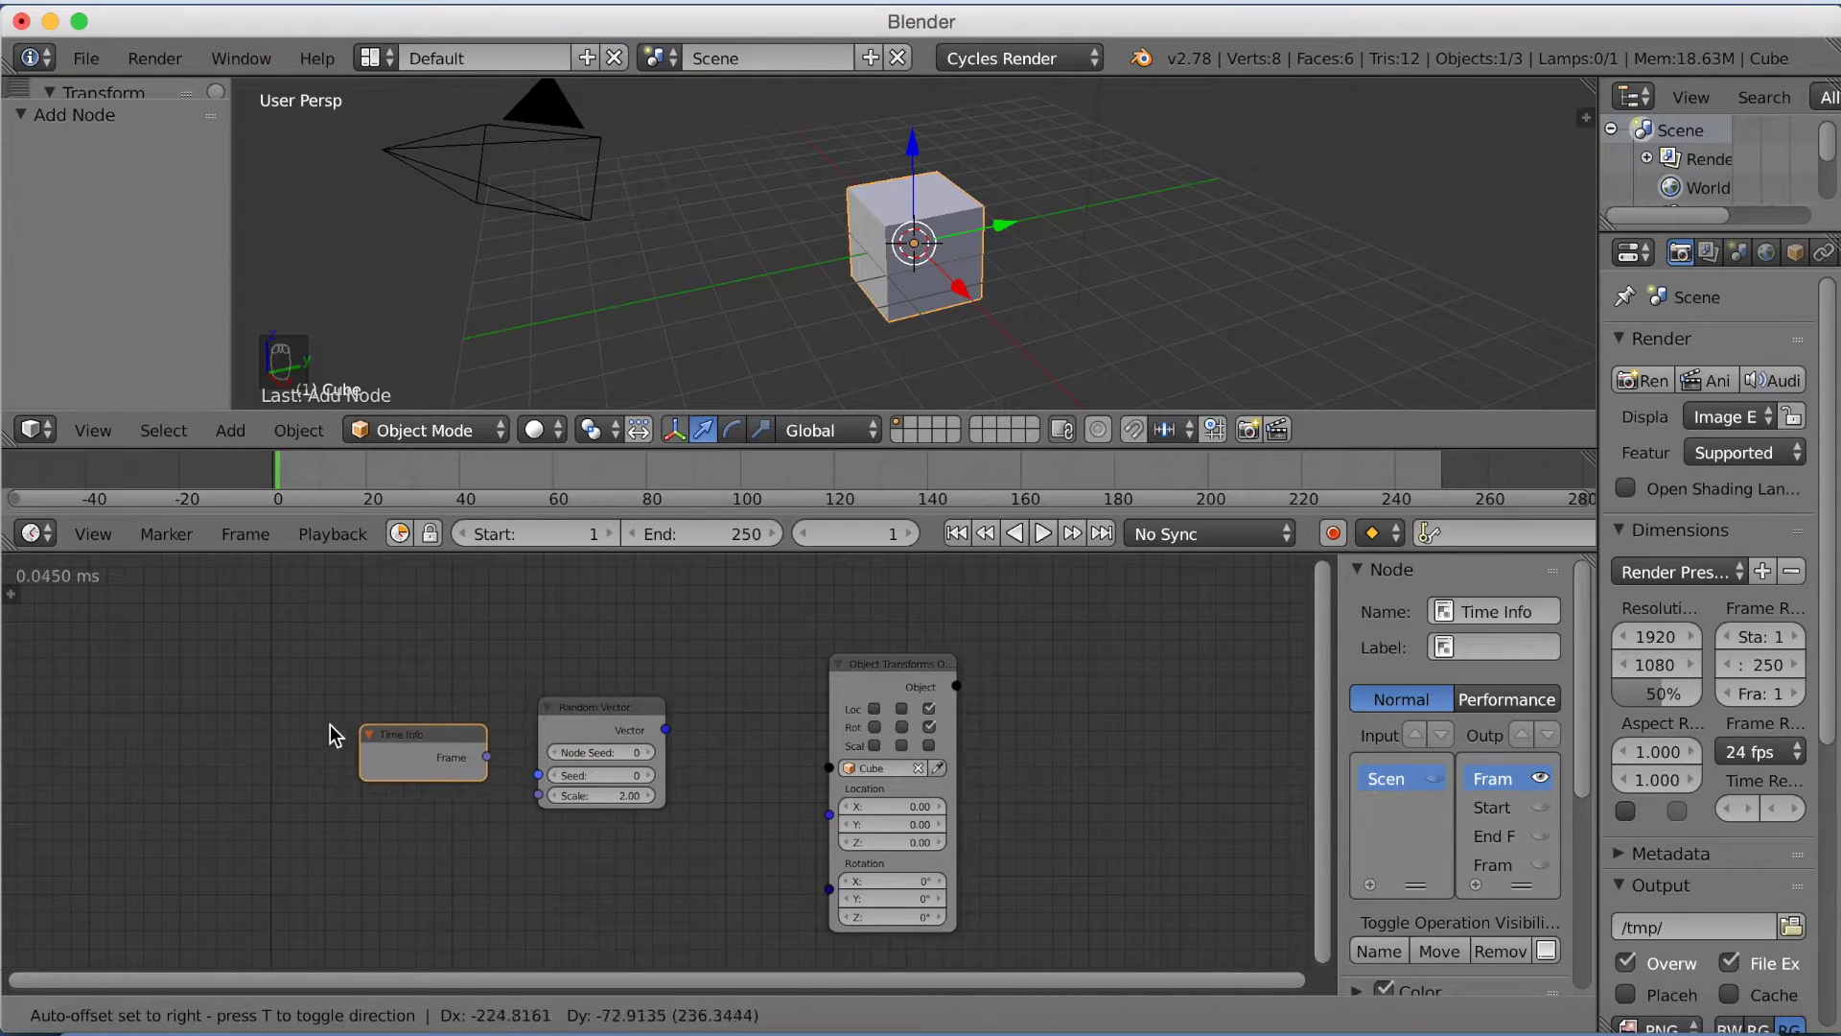
pyautogui.click(267, 740)
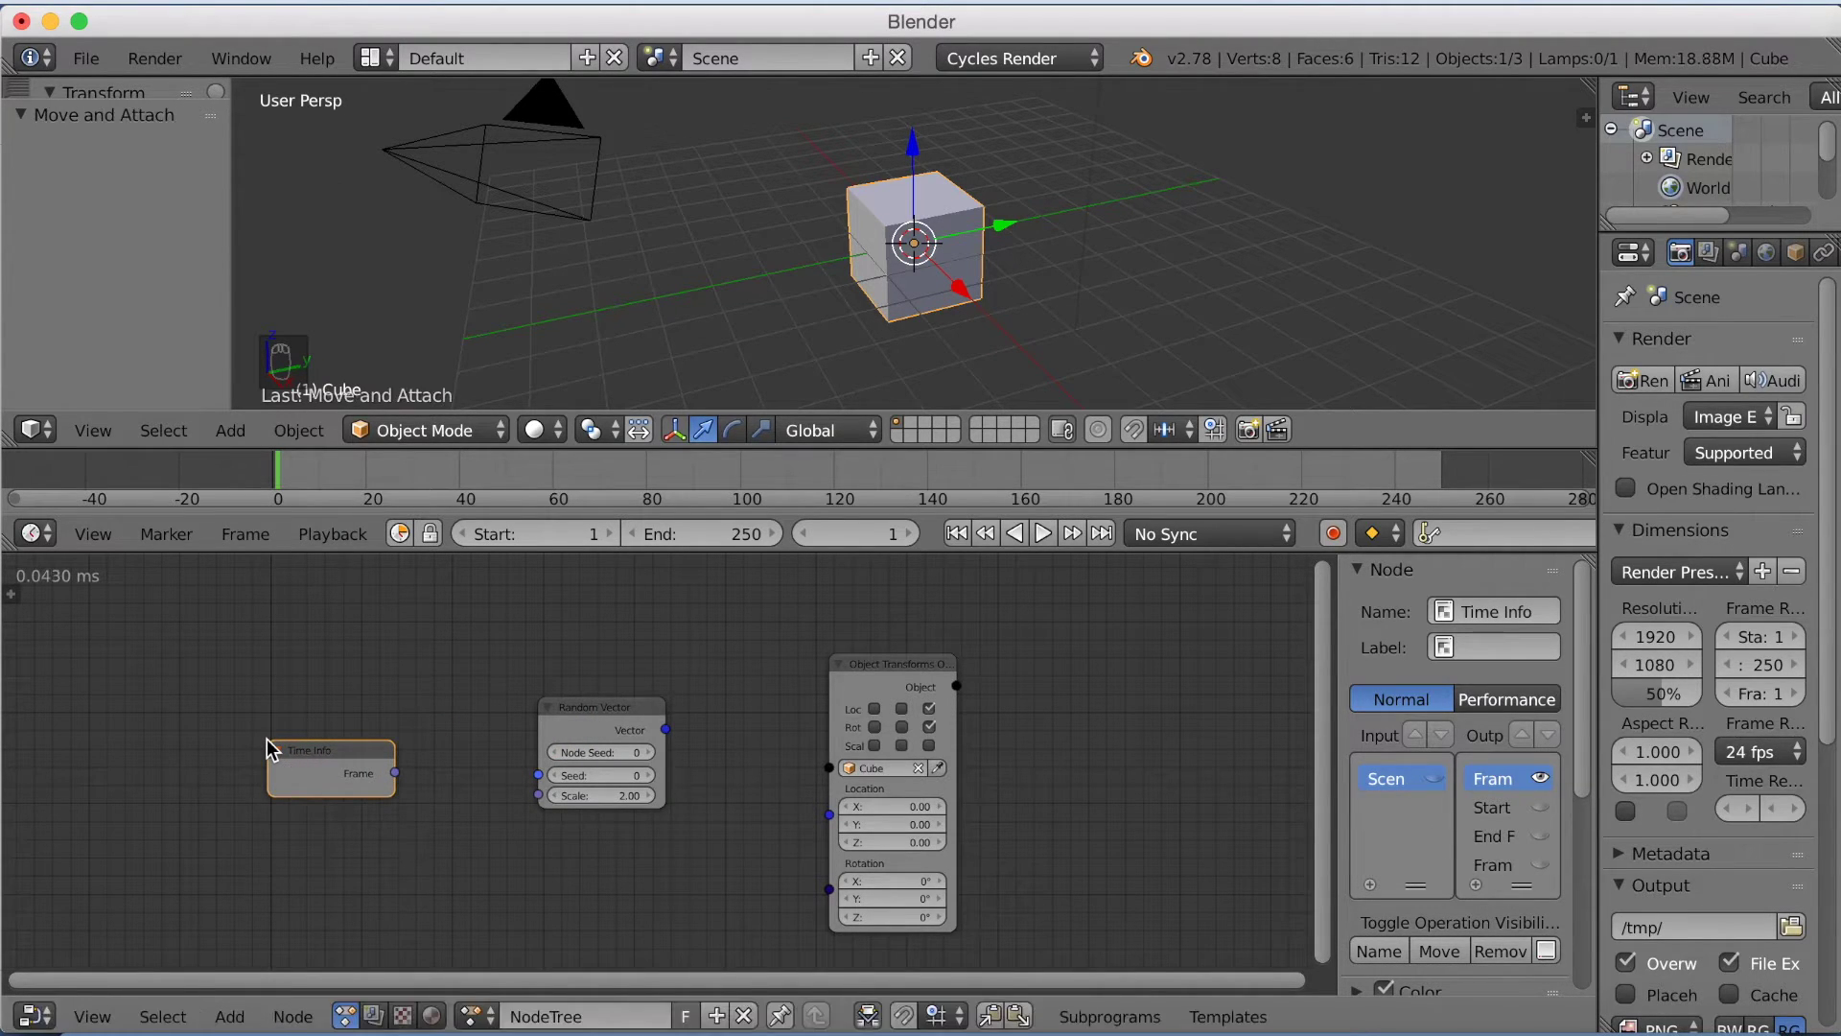
pyautogui.moveTo(429, 784); pyautogui.dragTo(540, 801)
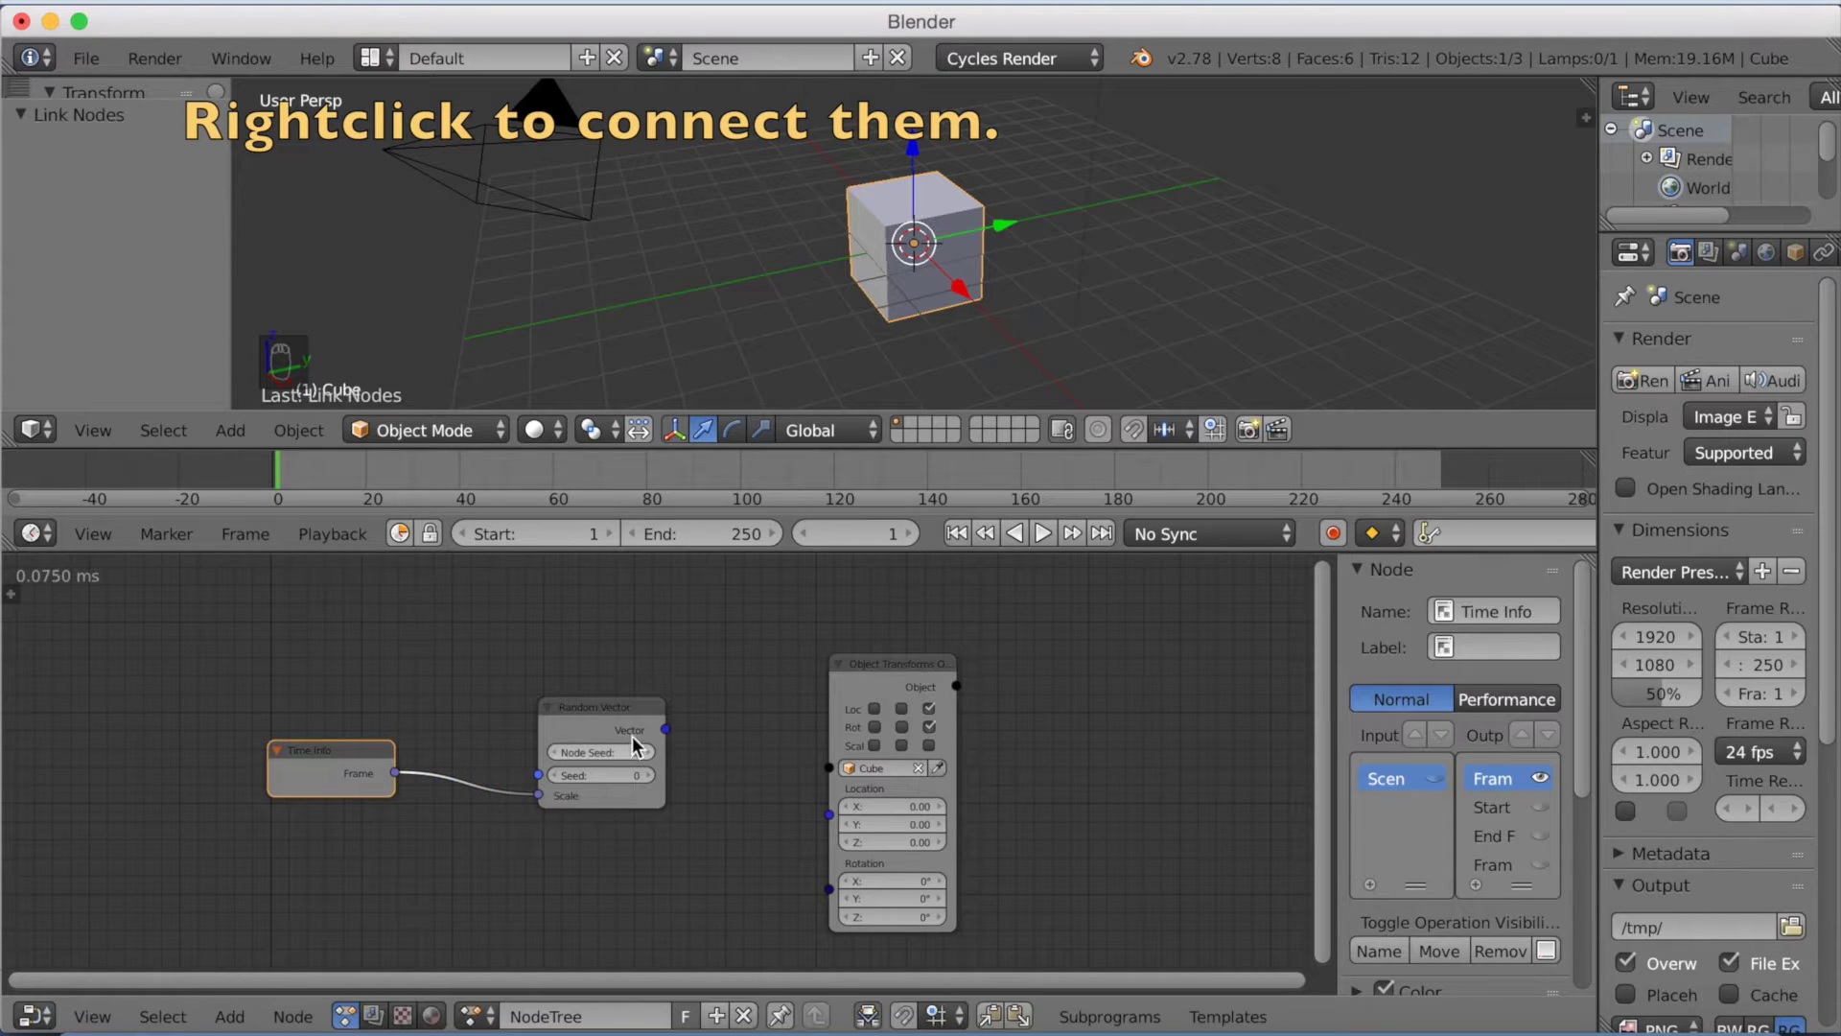
pyautogui.moveTo(667, 730); pyautogui.dragTo(836, 826)
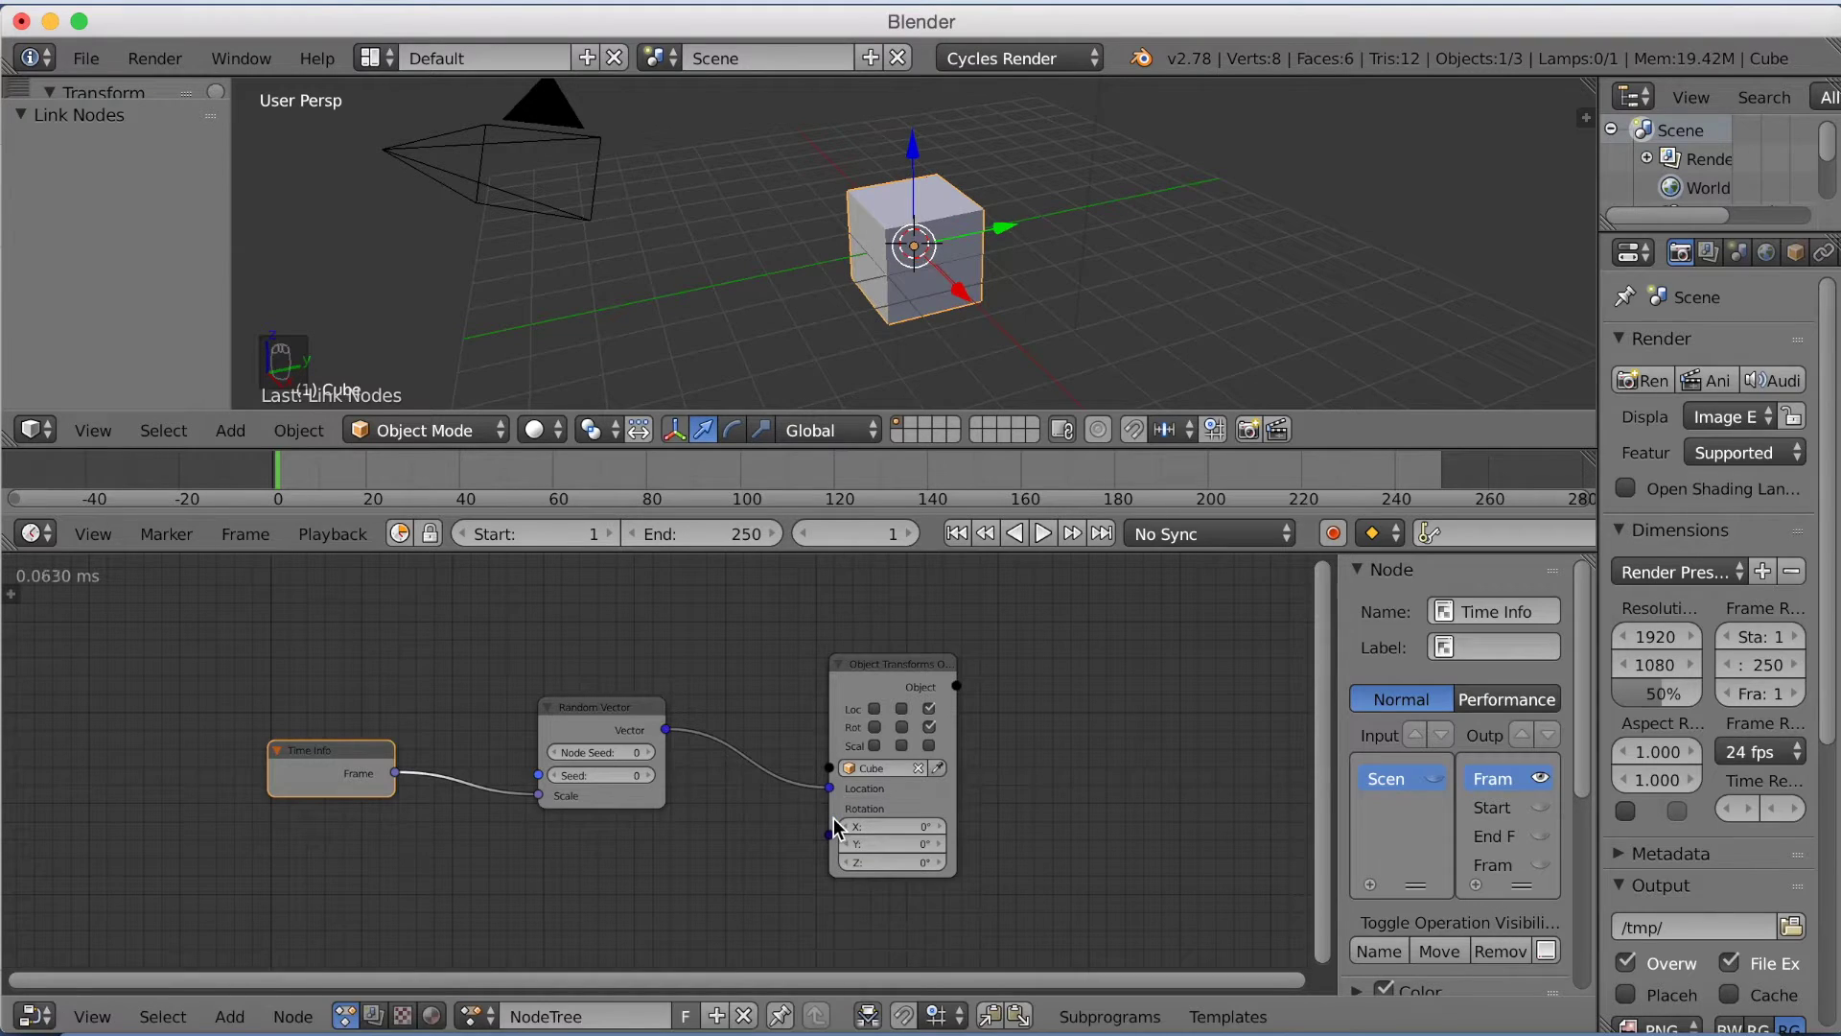
# Preview the animation, then set Random Vector's Node Seed to 1
pyautogui.click(1043, 533)
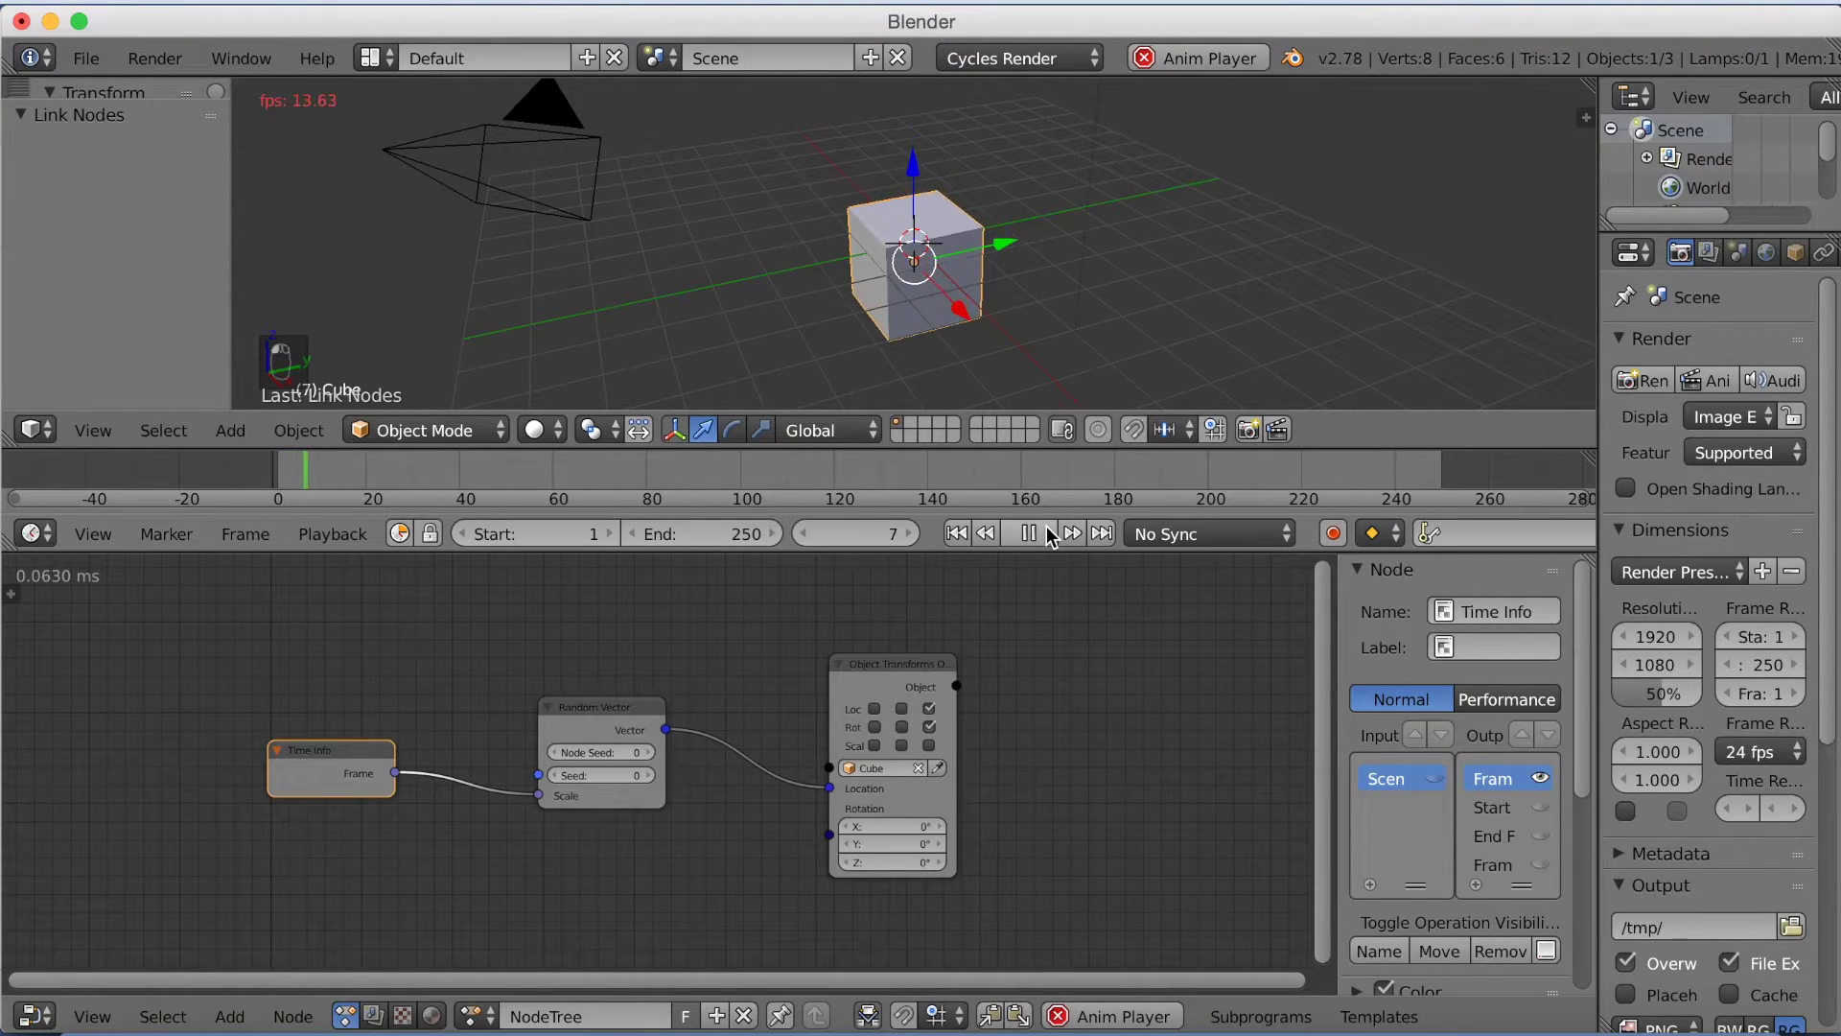
pyautogui.click(1045, 533)
pyautogui.click(651, 754)
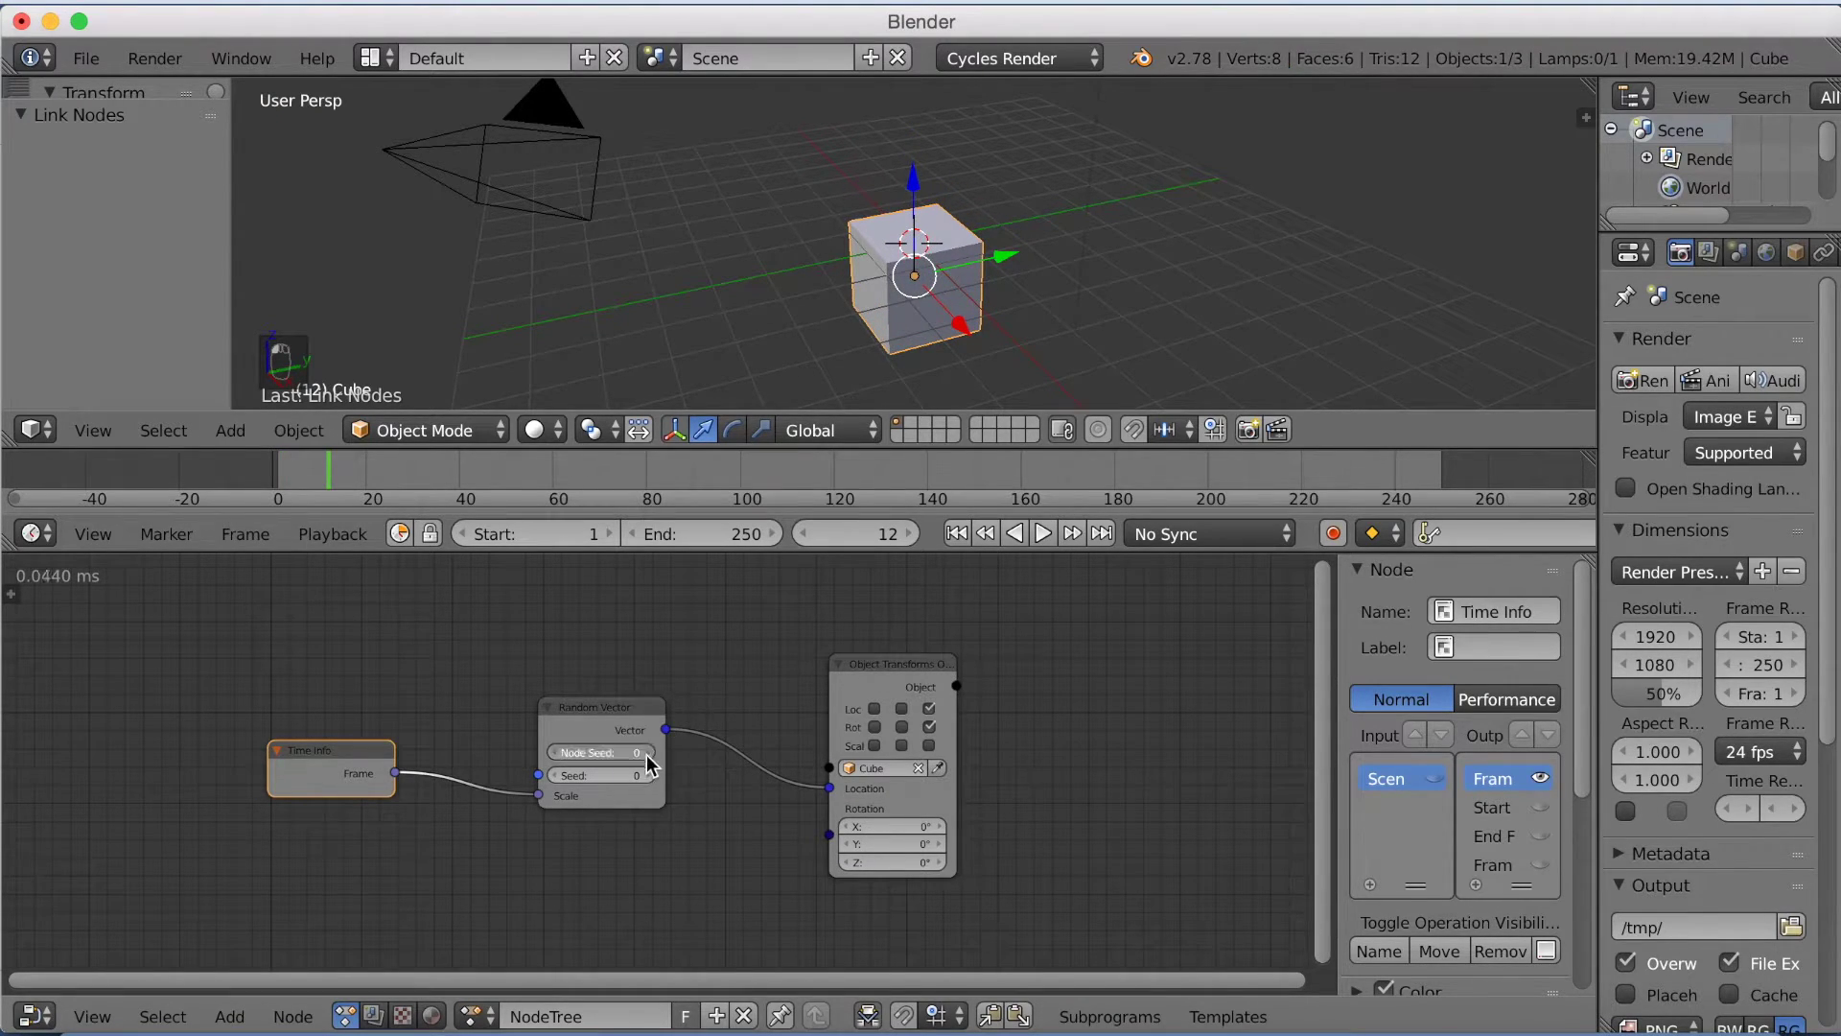
# Replay the cube's random jumps from a new angle, stopping at frame 115, and reposition Random Vector
pyautogui.click(1044, 531)
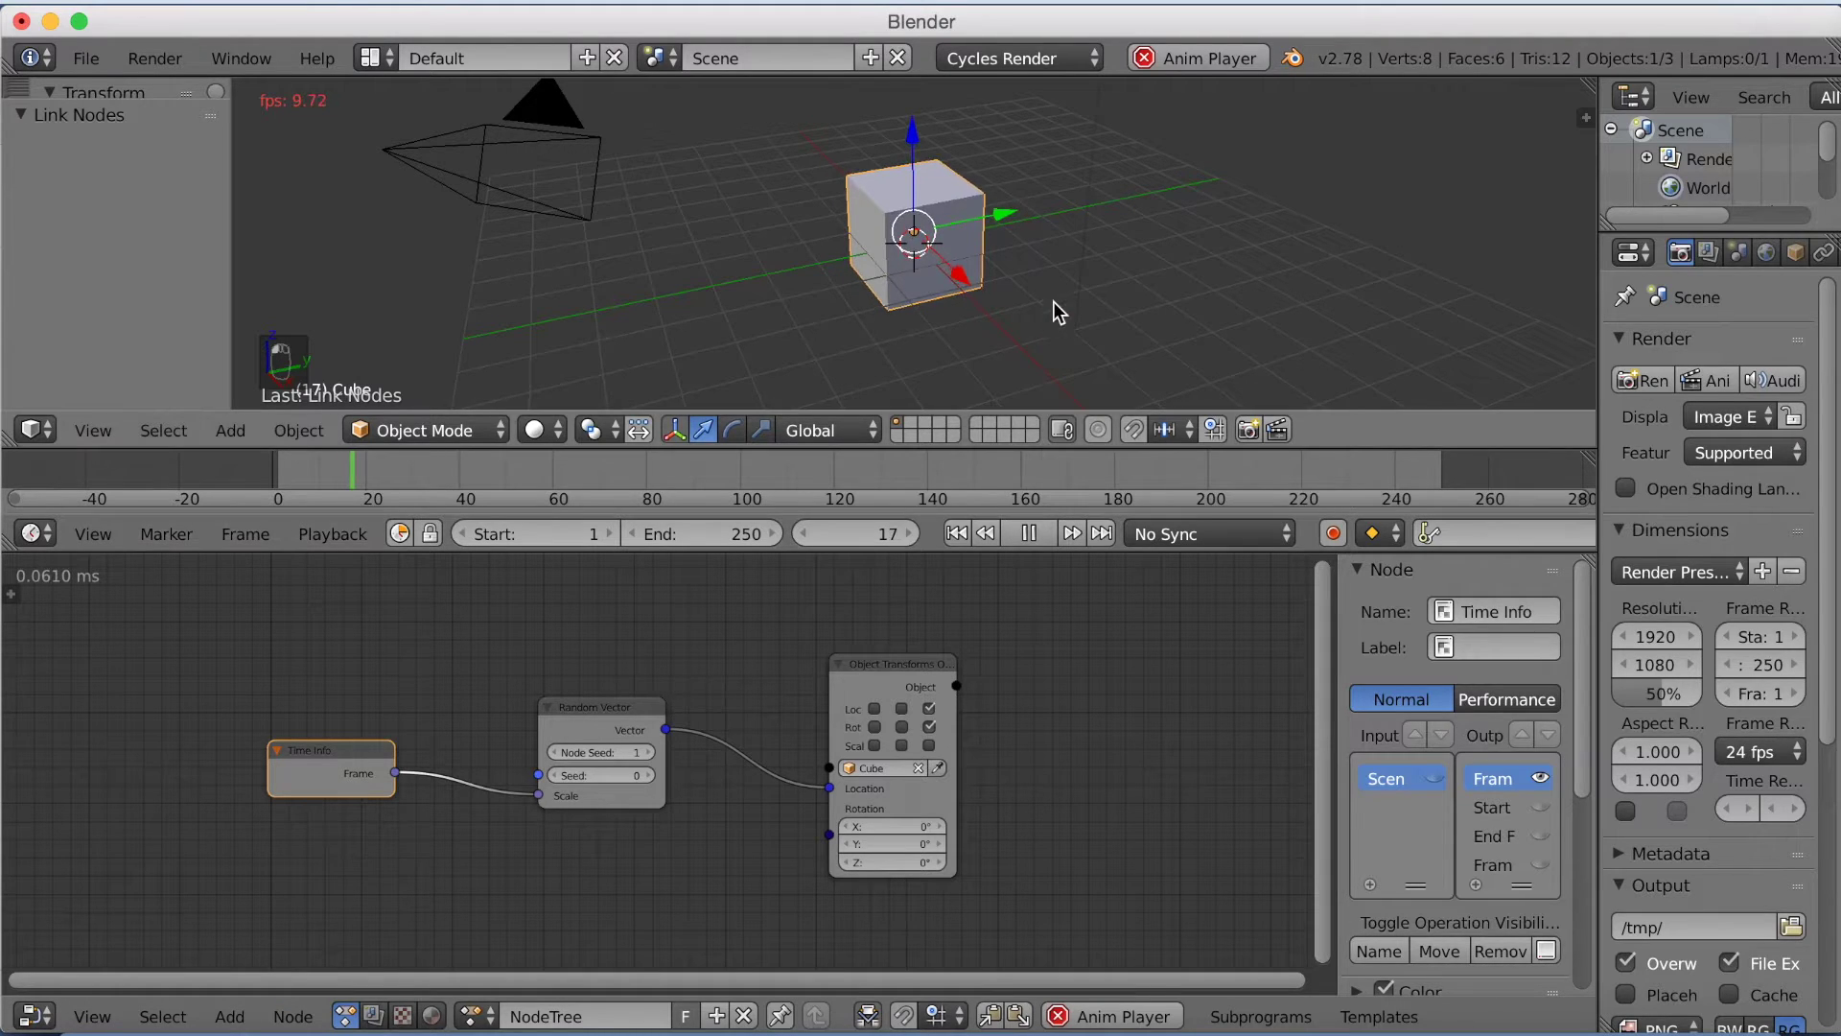
pyautogui.moveTo(1057, 307); pyautogui.dragTo(1086, 278, button='middle')
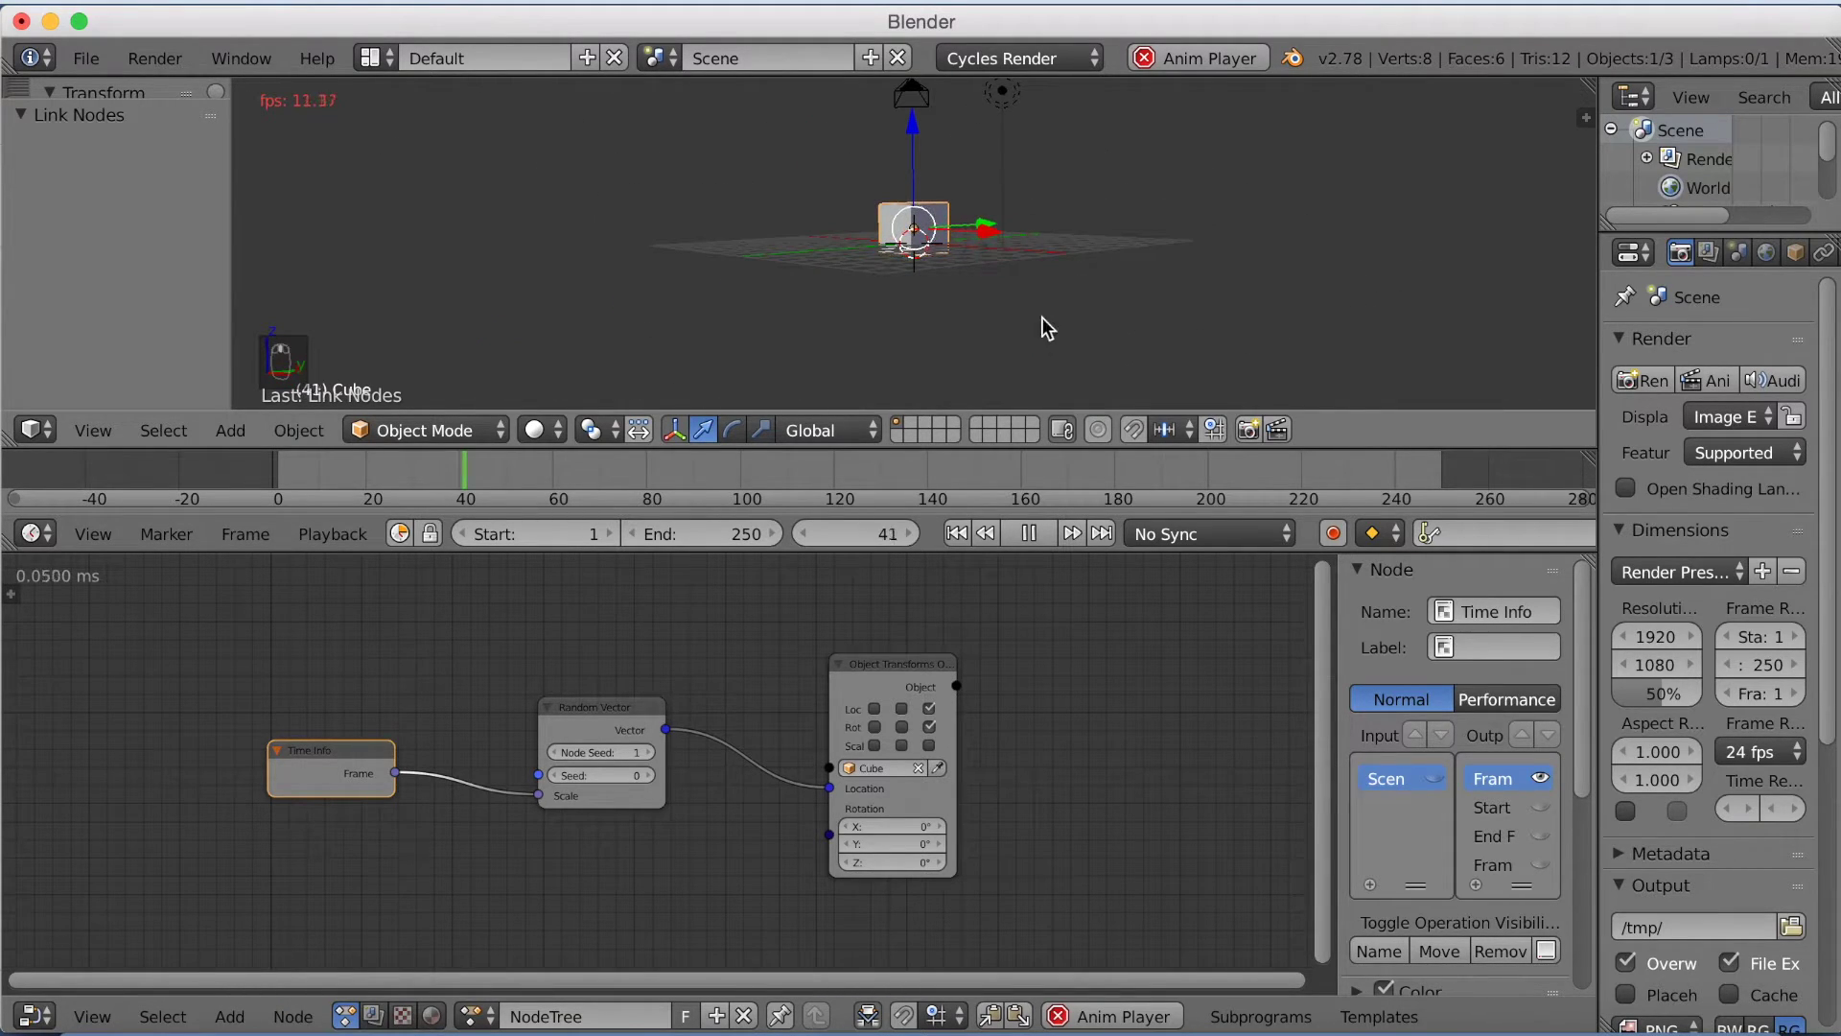
pyautogui.scroll(2, 973, 240)
pyautogui.moveTo(972, 240); pyautogui.dragTo(930, 234, button='middle')
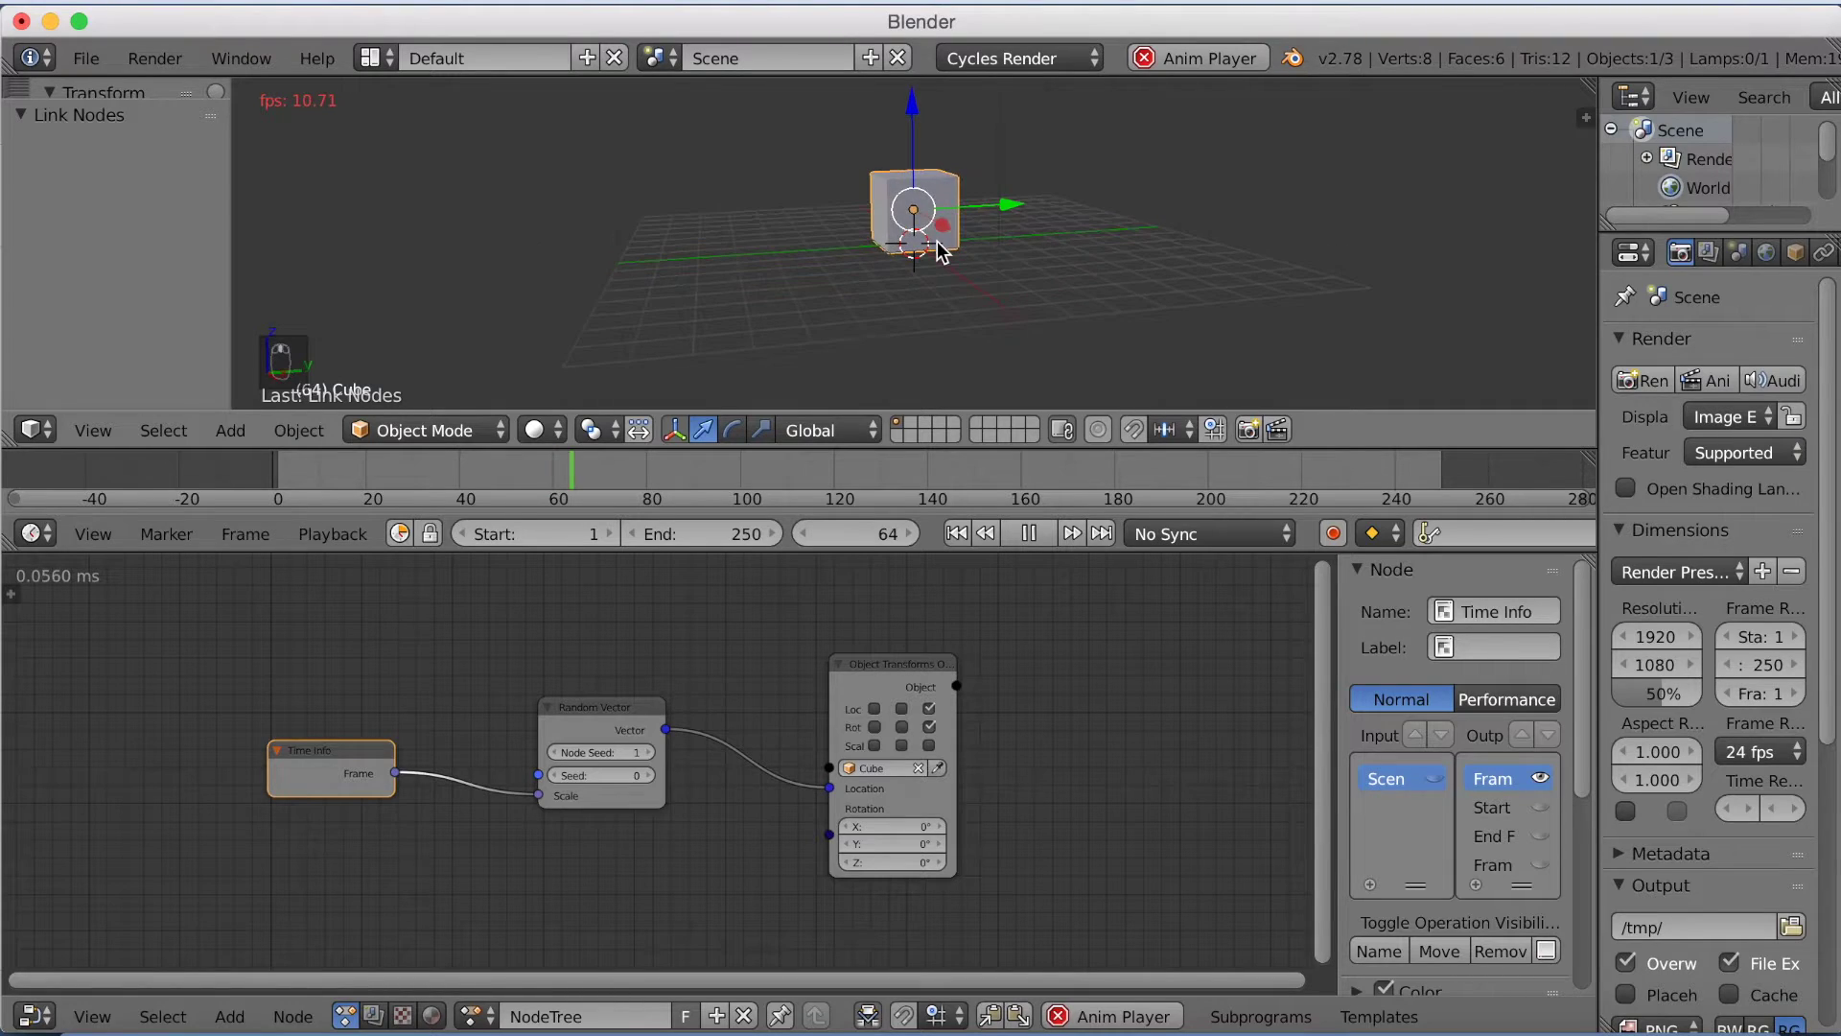
pyautogui.click(1029, 534)
pyautogui.moveTo(579, 710); pyautogui.dragTo(680, 689)
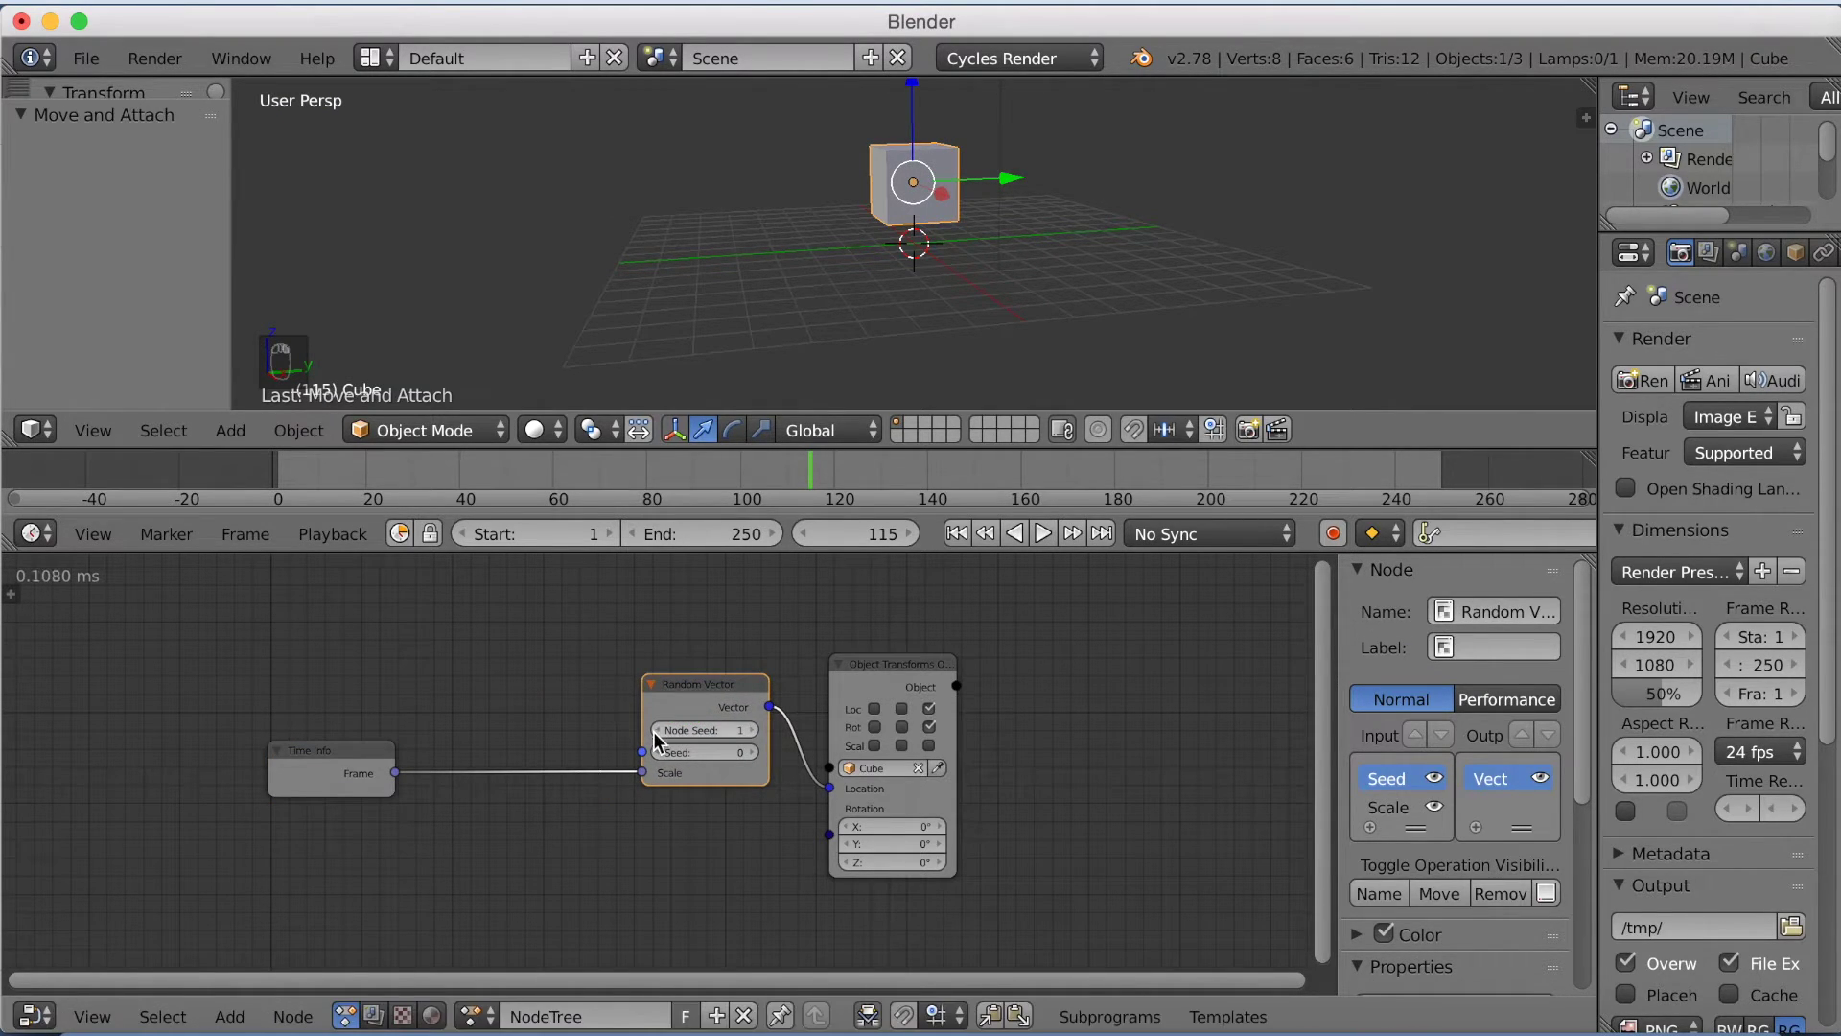
# Insert a Math node between Time Info and Random Vector
pyautogui.hotkey('shift', 'a')
pyautogui.moveTo(540, 715)
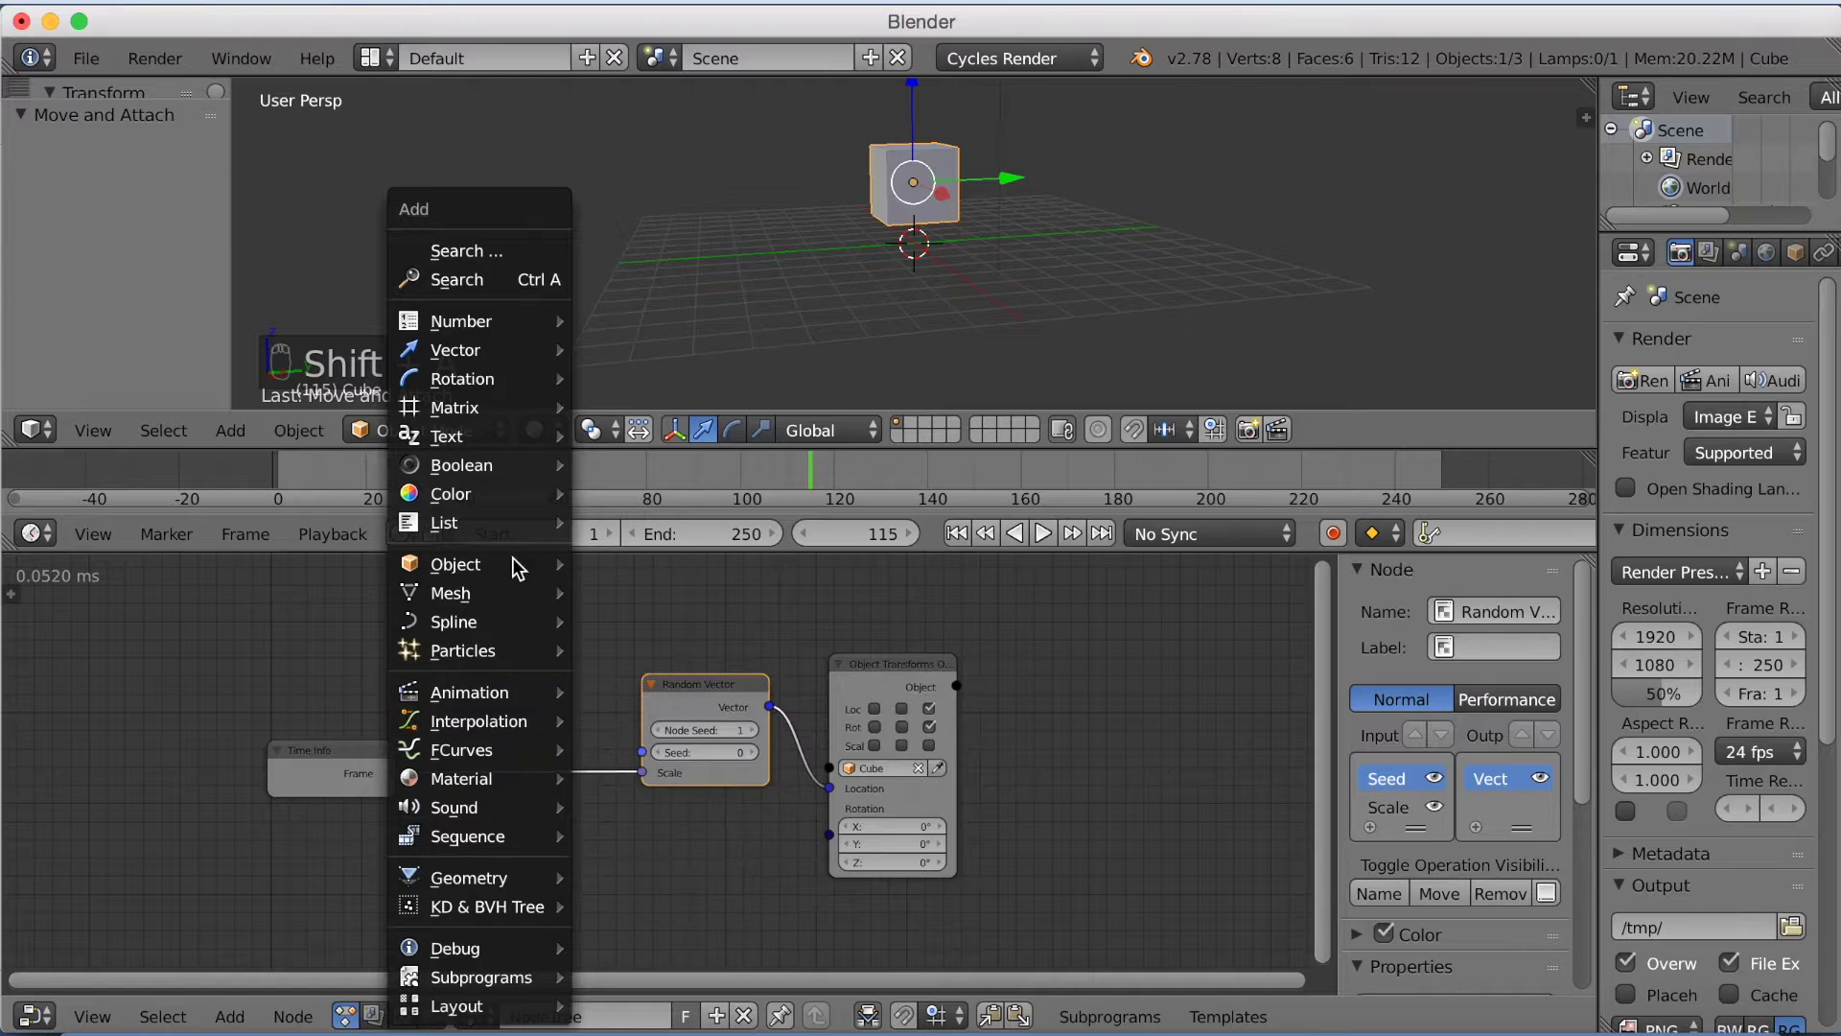
pyautogui.click(478, 279)
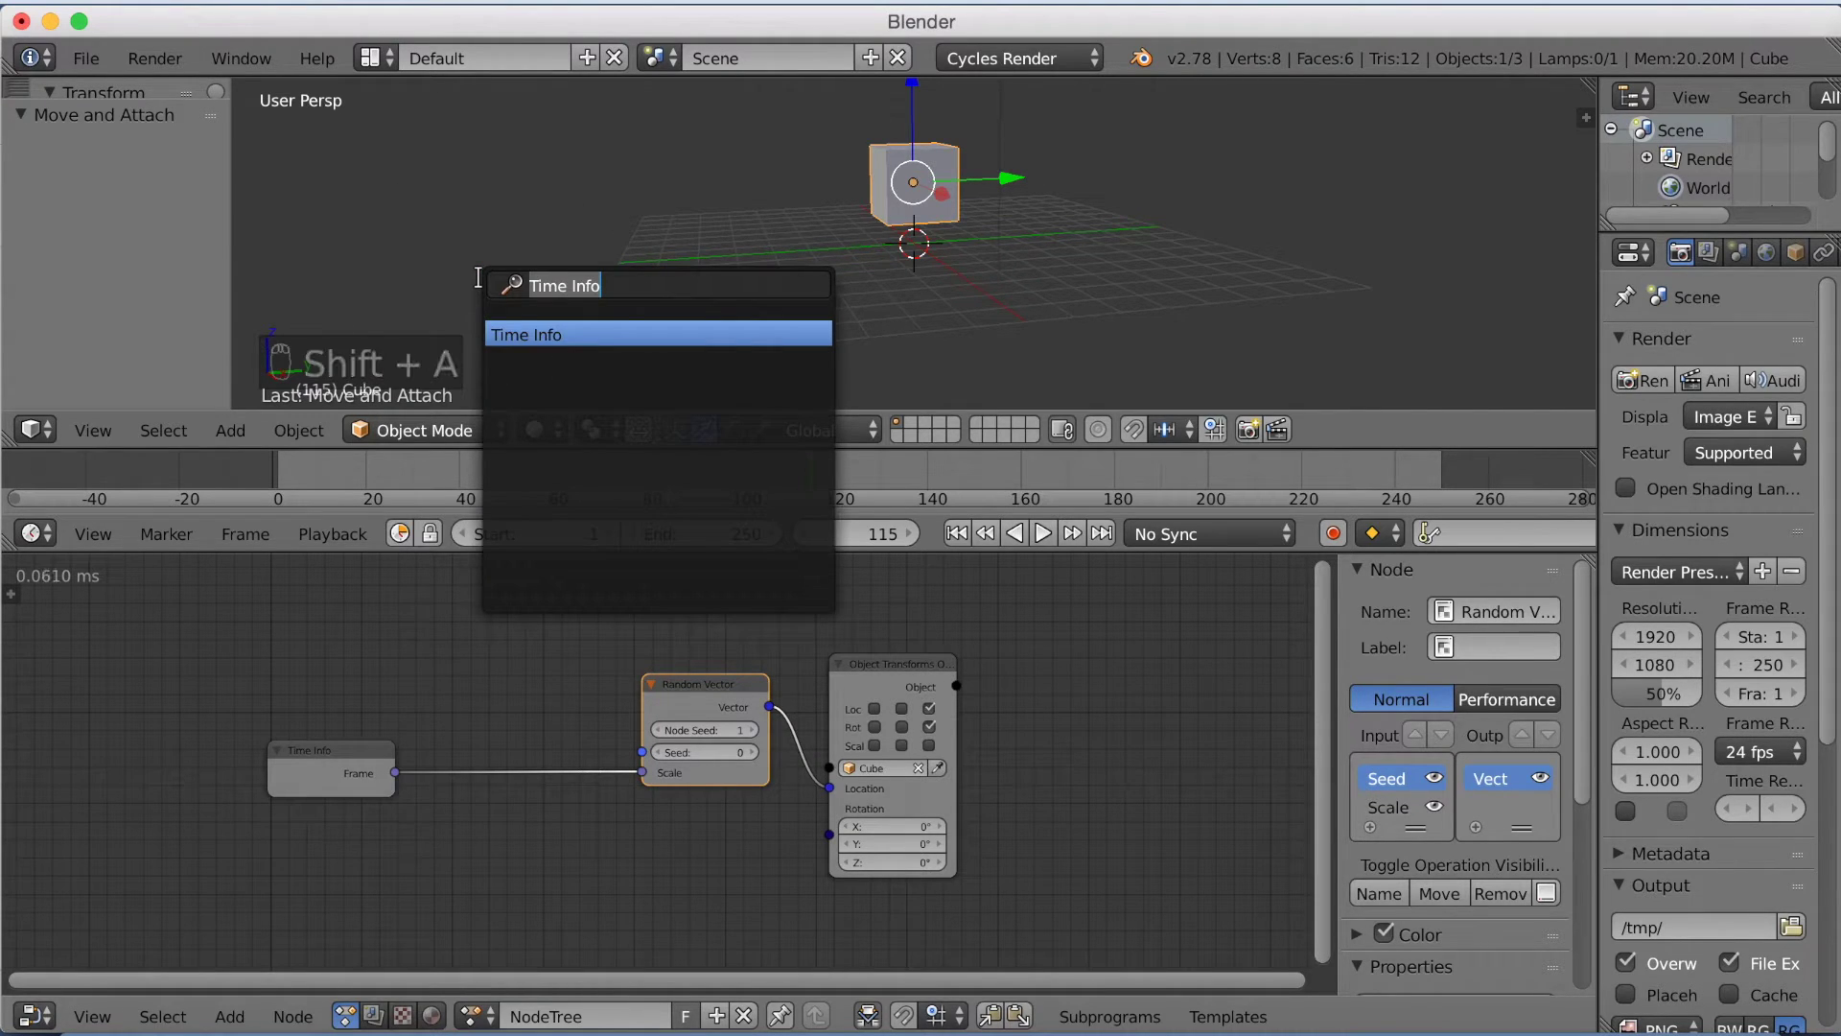
pyautogui.write('math')
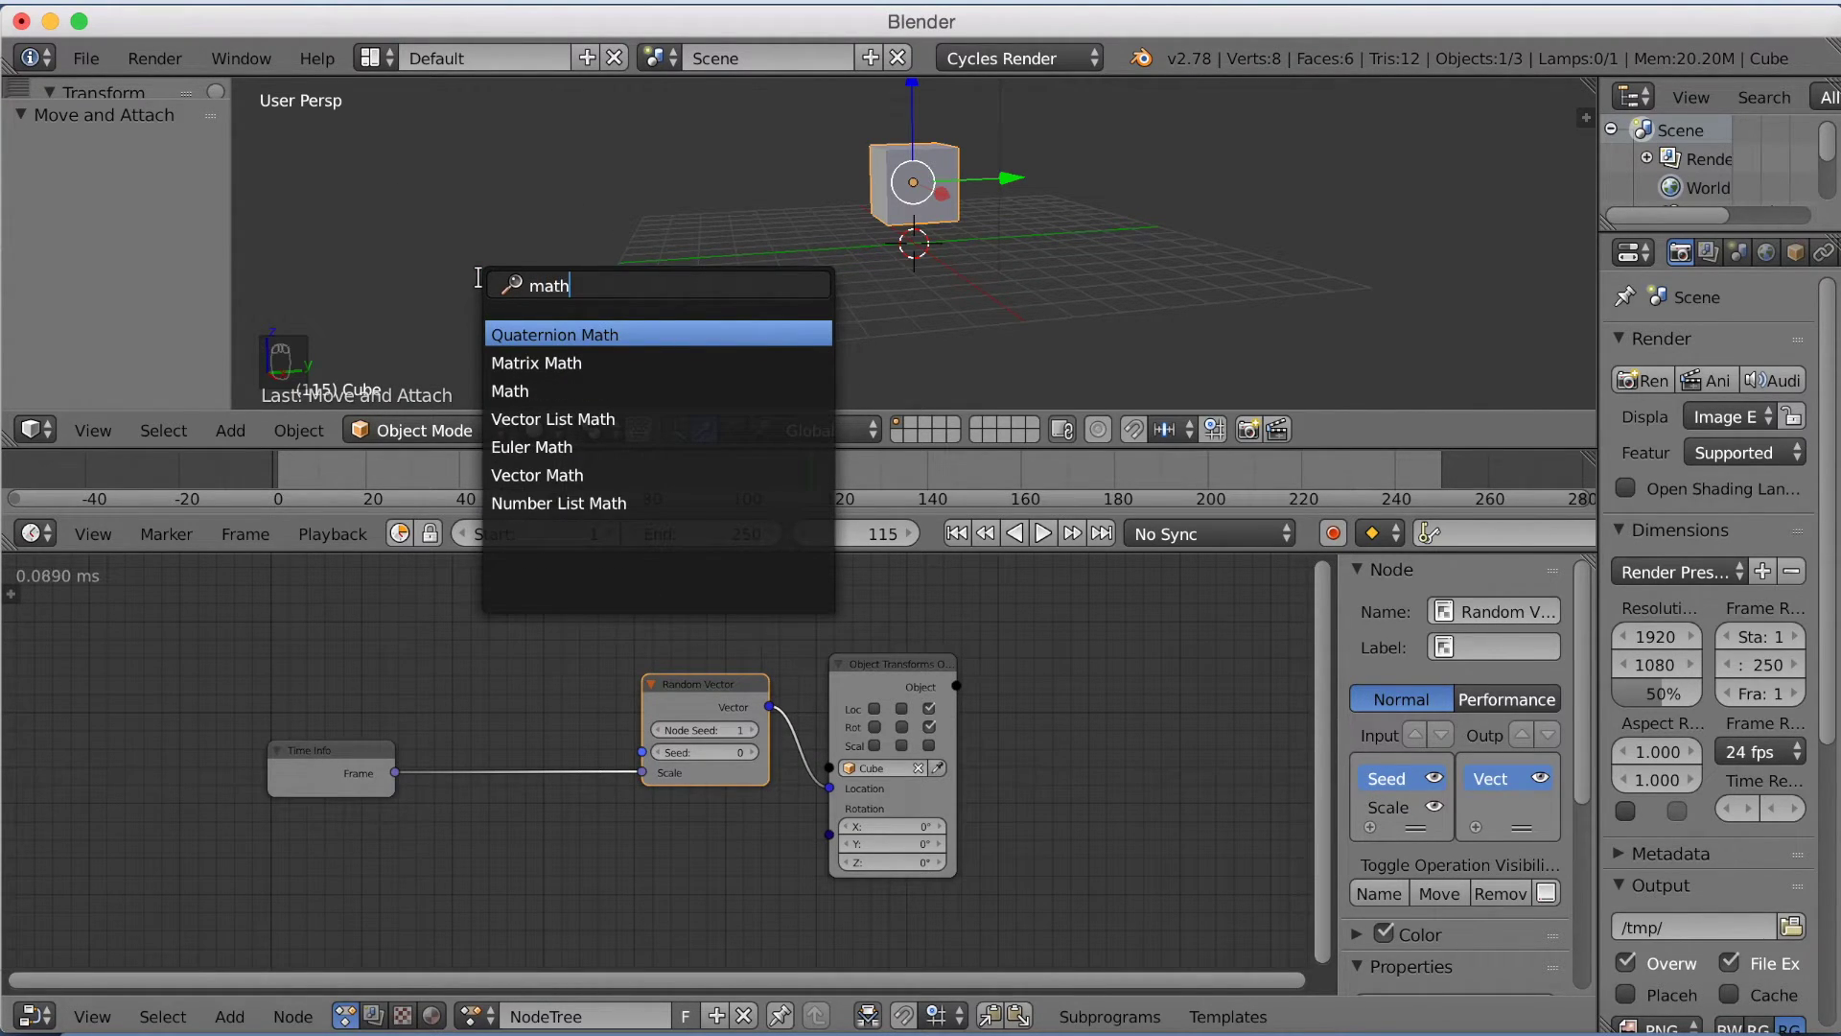
pyautogui.click(544, 390)
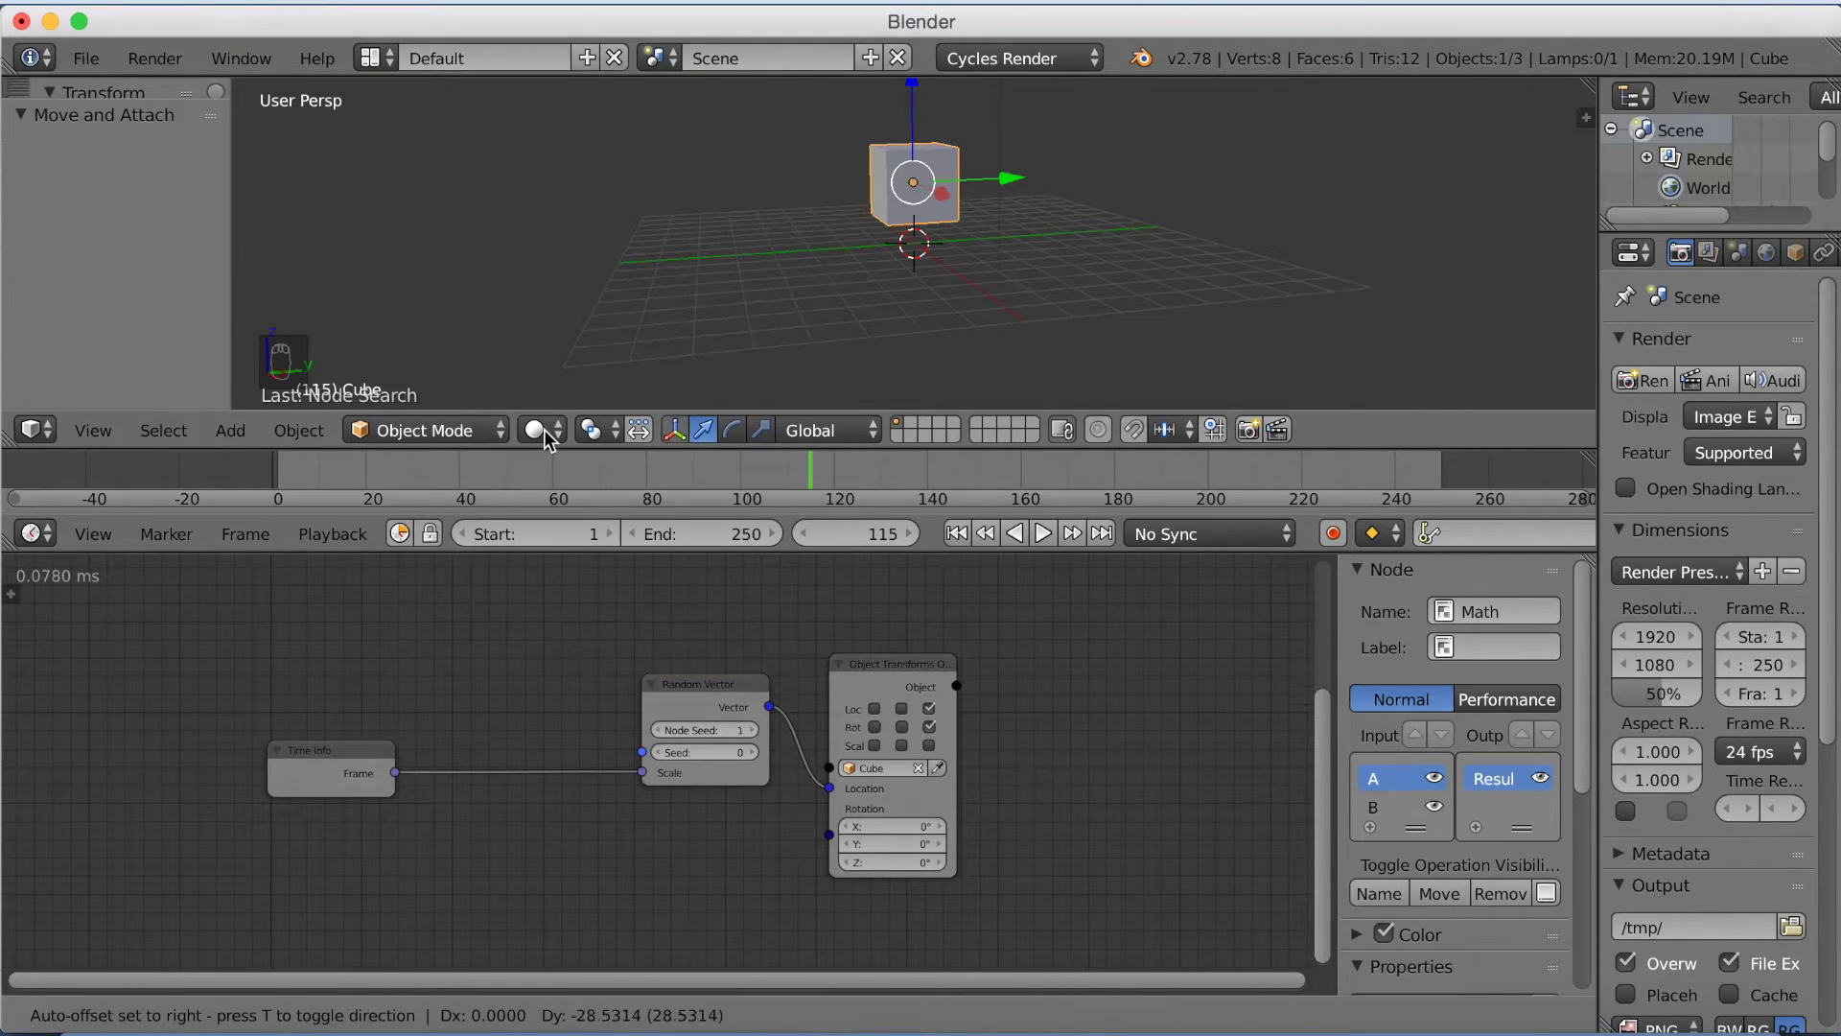
pyautogui.click(467, 698)
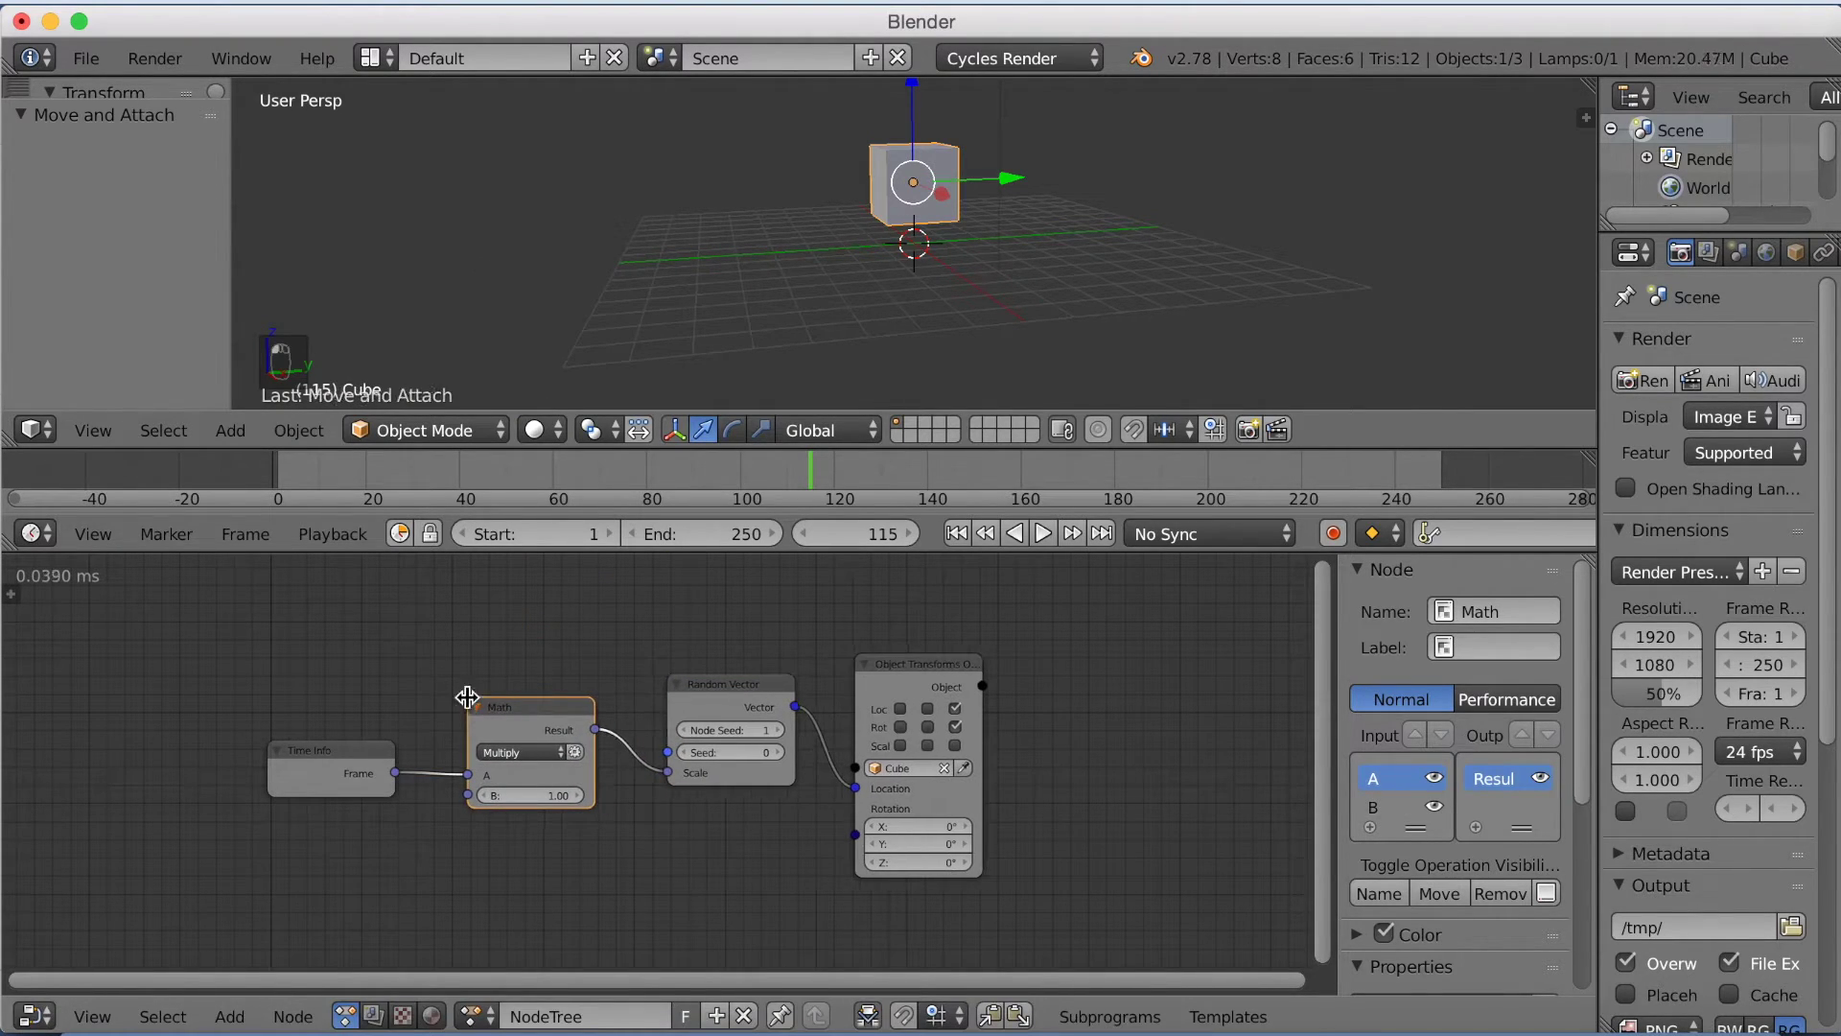
# Play the animation from the start and set the Math multiply factor B to 4.42
pyautogui.click(1043, 534)
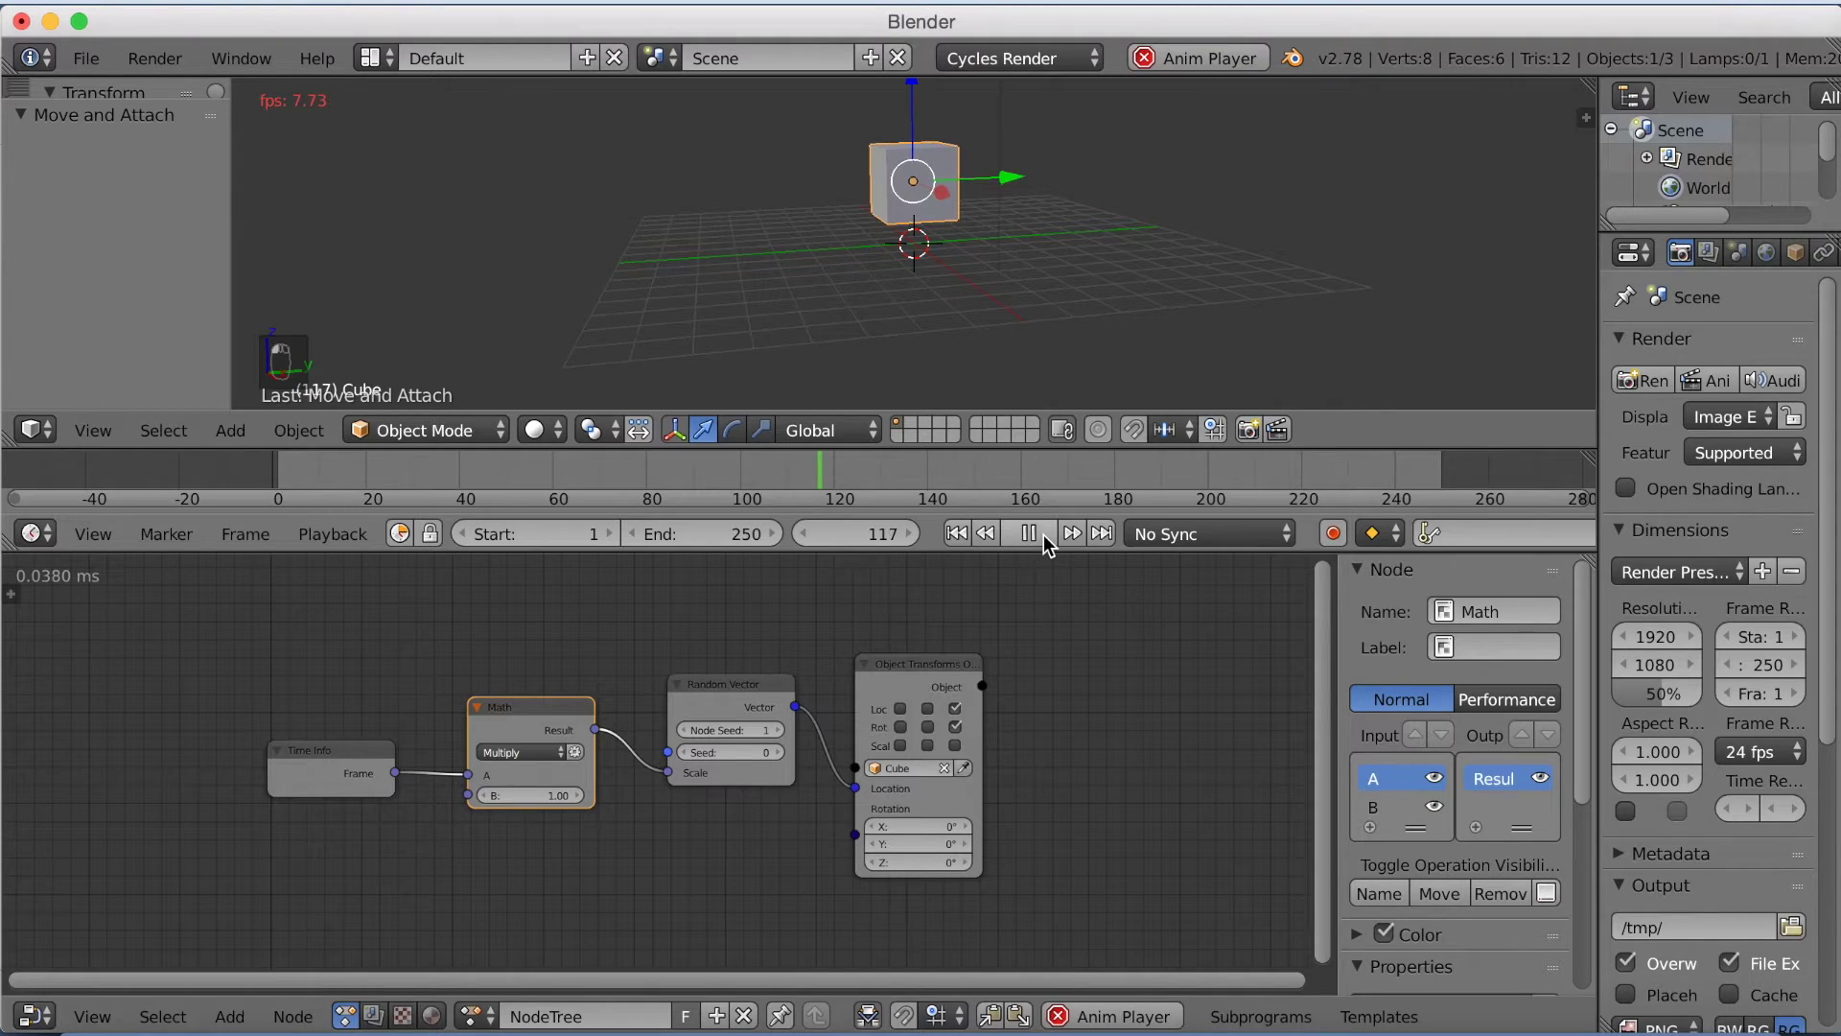
pyautogui.click(253, 475)
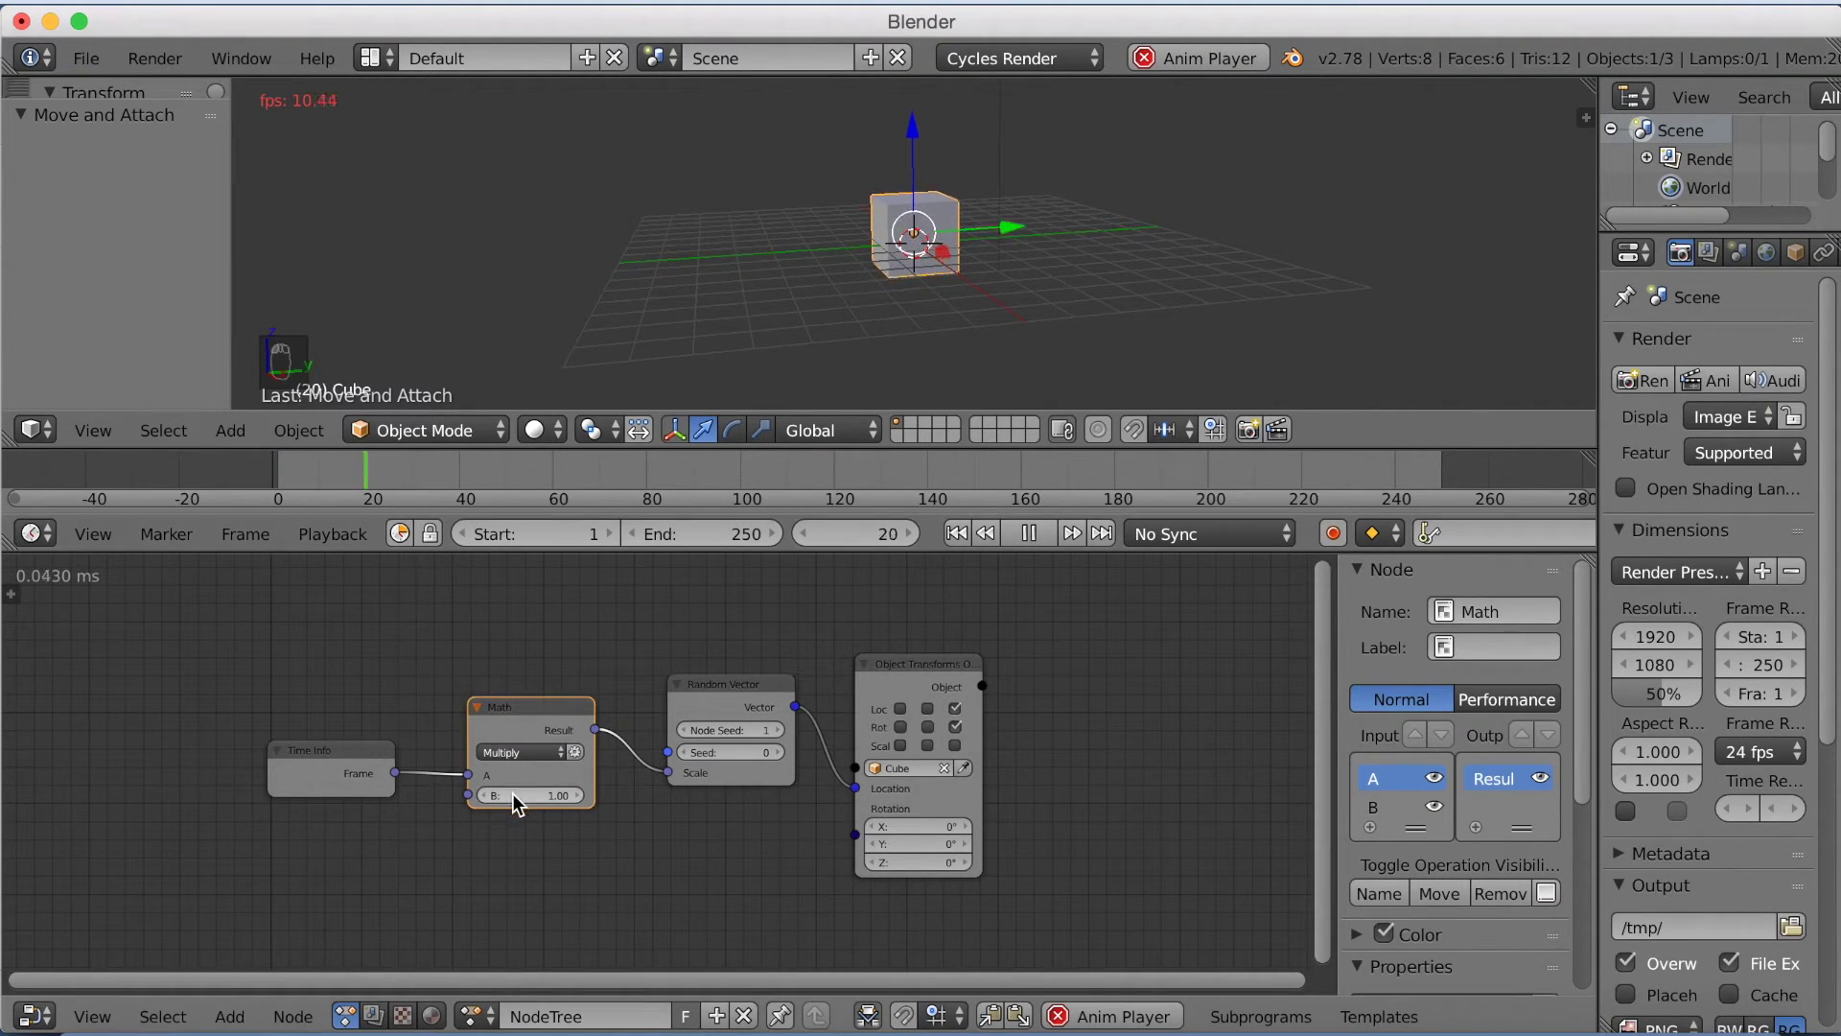
pyautogui.moveTo(515, 795)
pyautogui.mouseDown()
pyautogui.moveTo(556, 796)
pyautogui.moveTo(512, 795)
pyautogui.mouseUp()
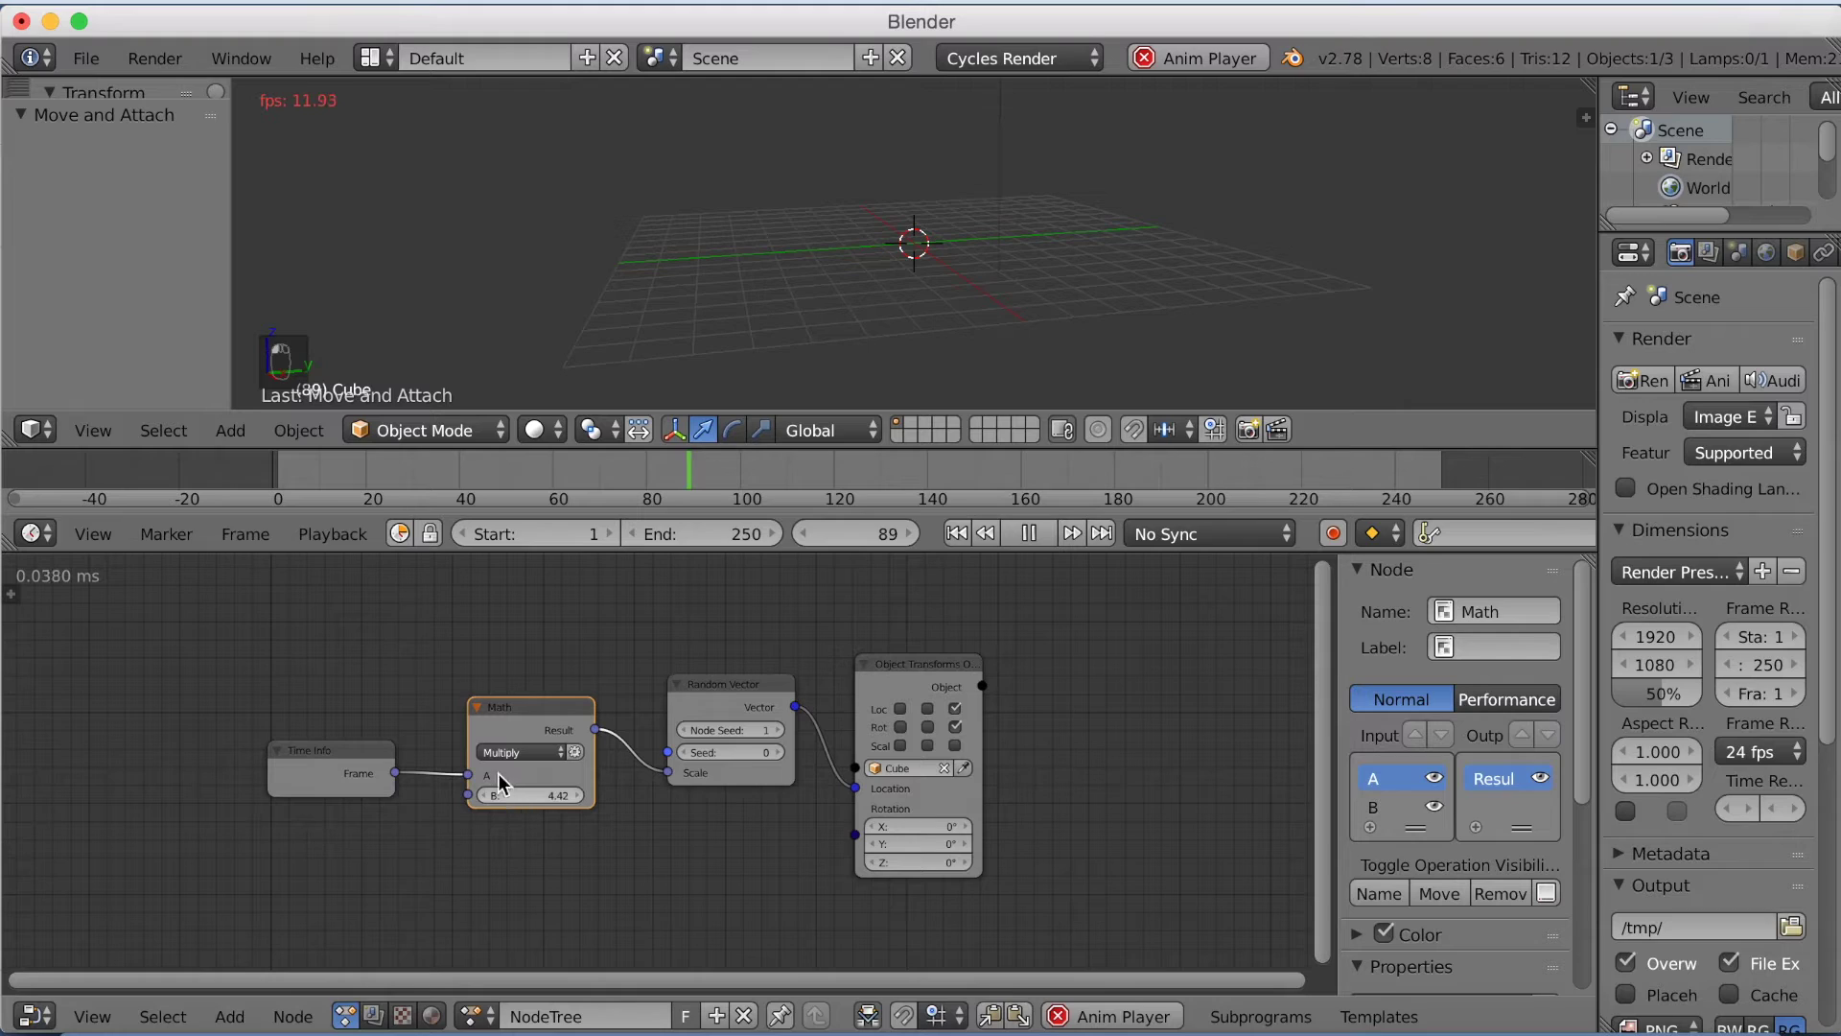
pyautogui.scroll(-4, 1019, 262)
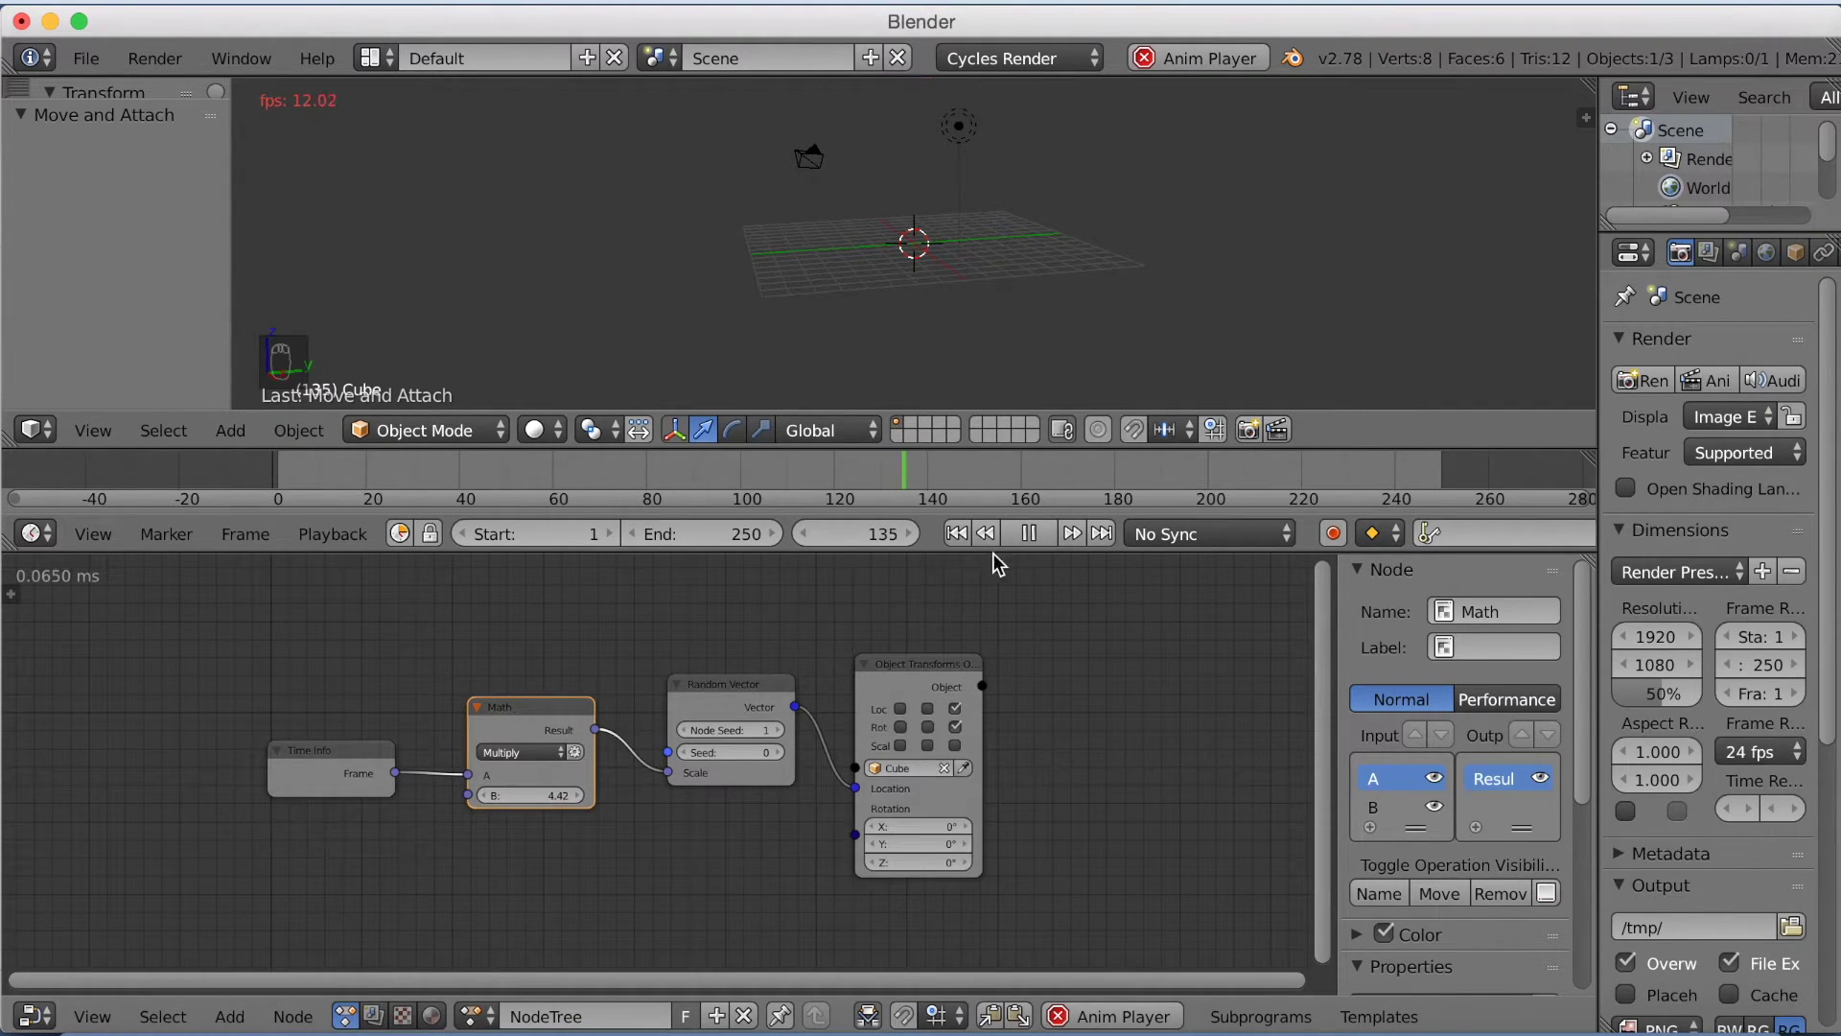
# Stop playback and add a Combine Euler node below the Math node
pyautogui.click(1028, 533)
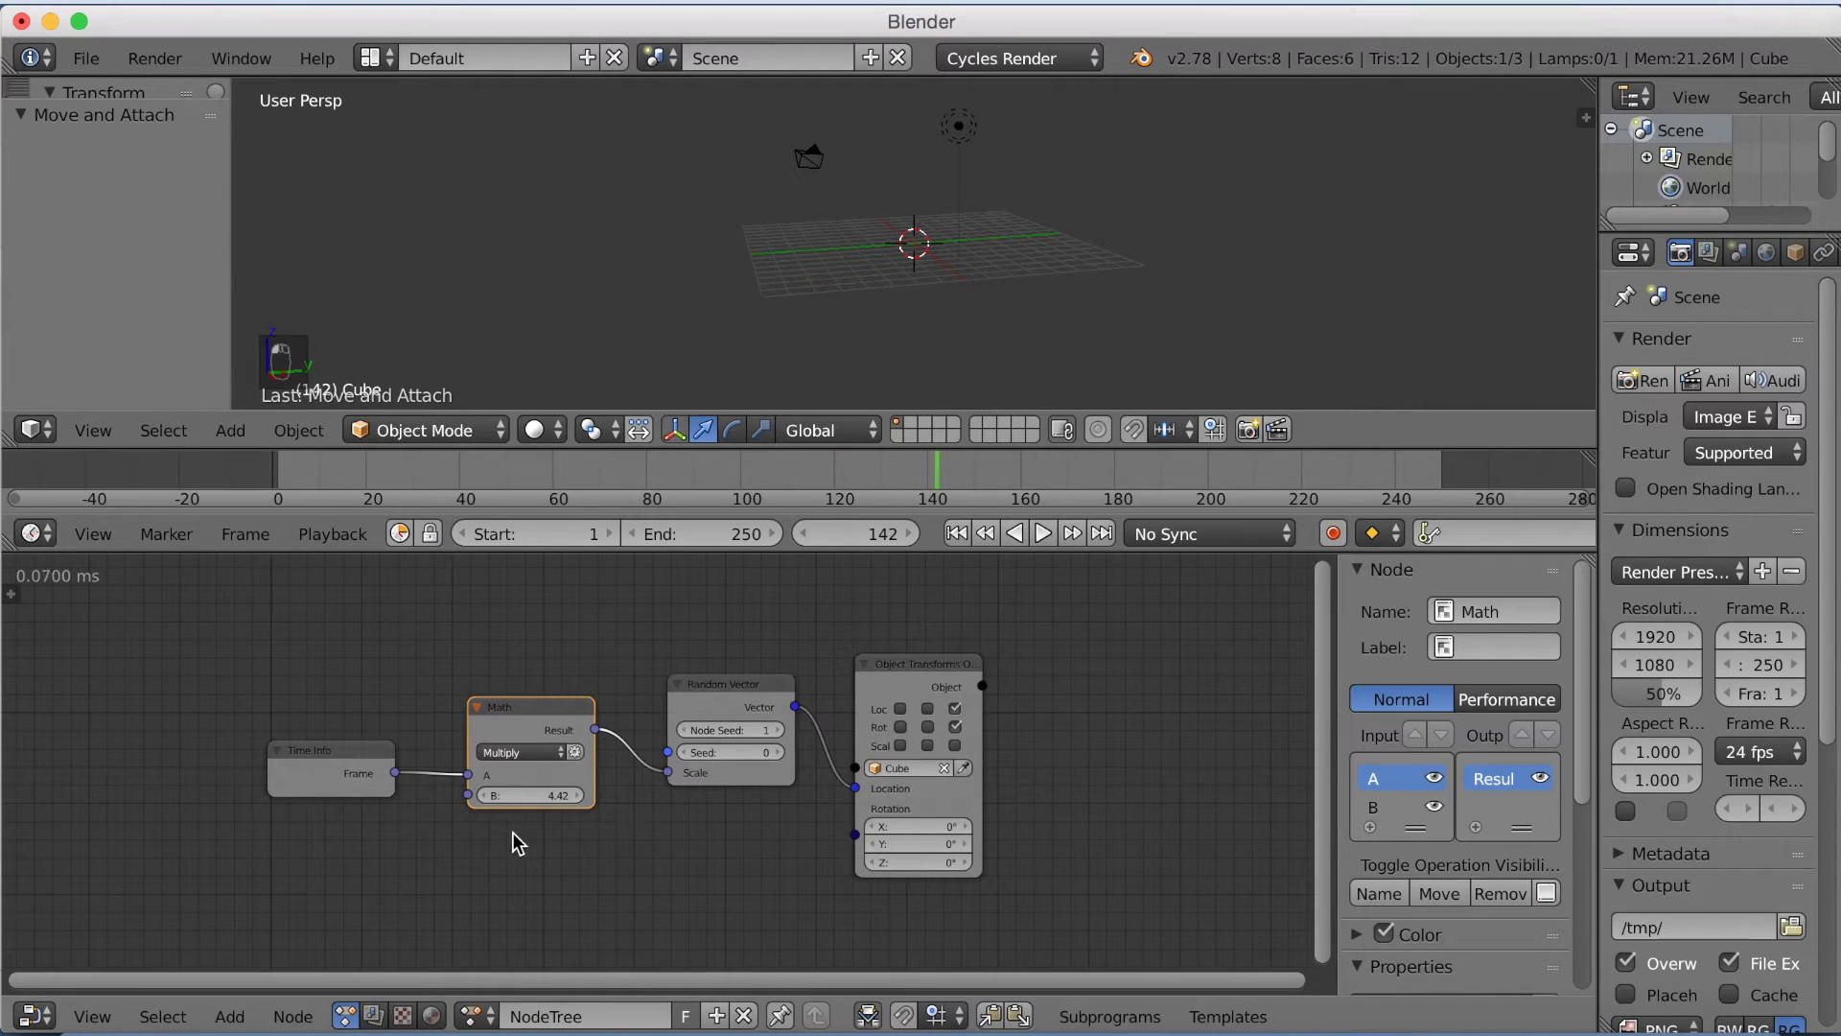
pyautogui.hotkey('shift', 'a')
pyautogui.moveTo(486, 844)
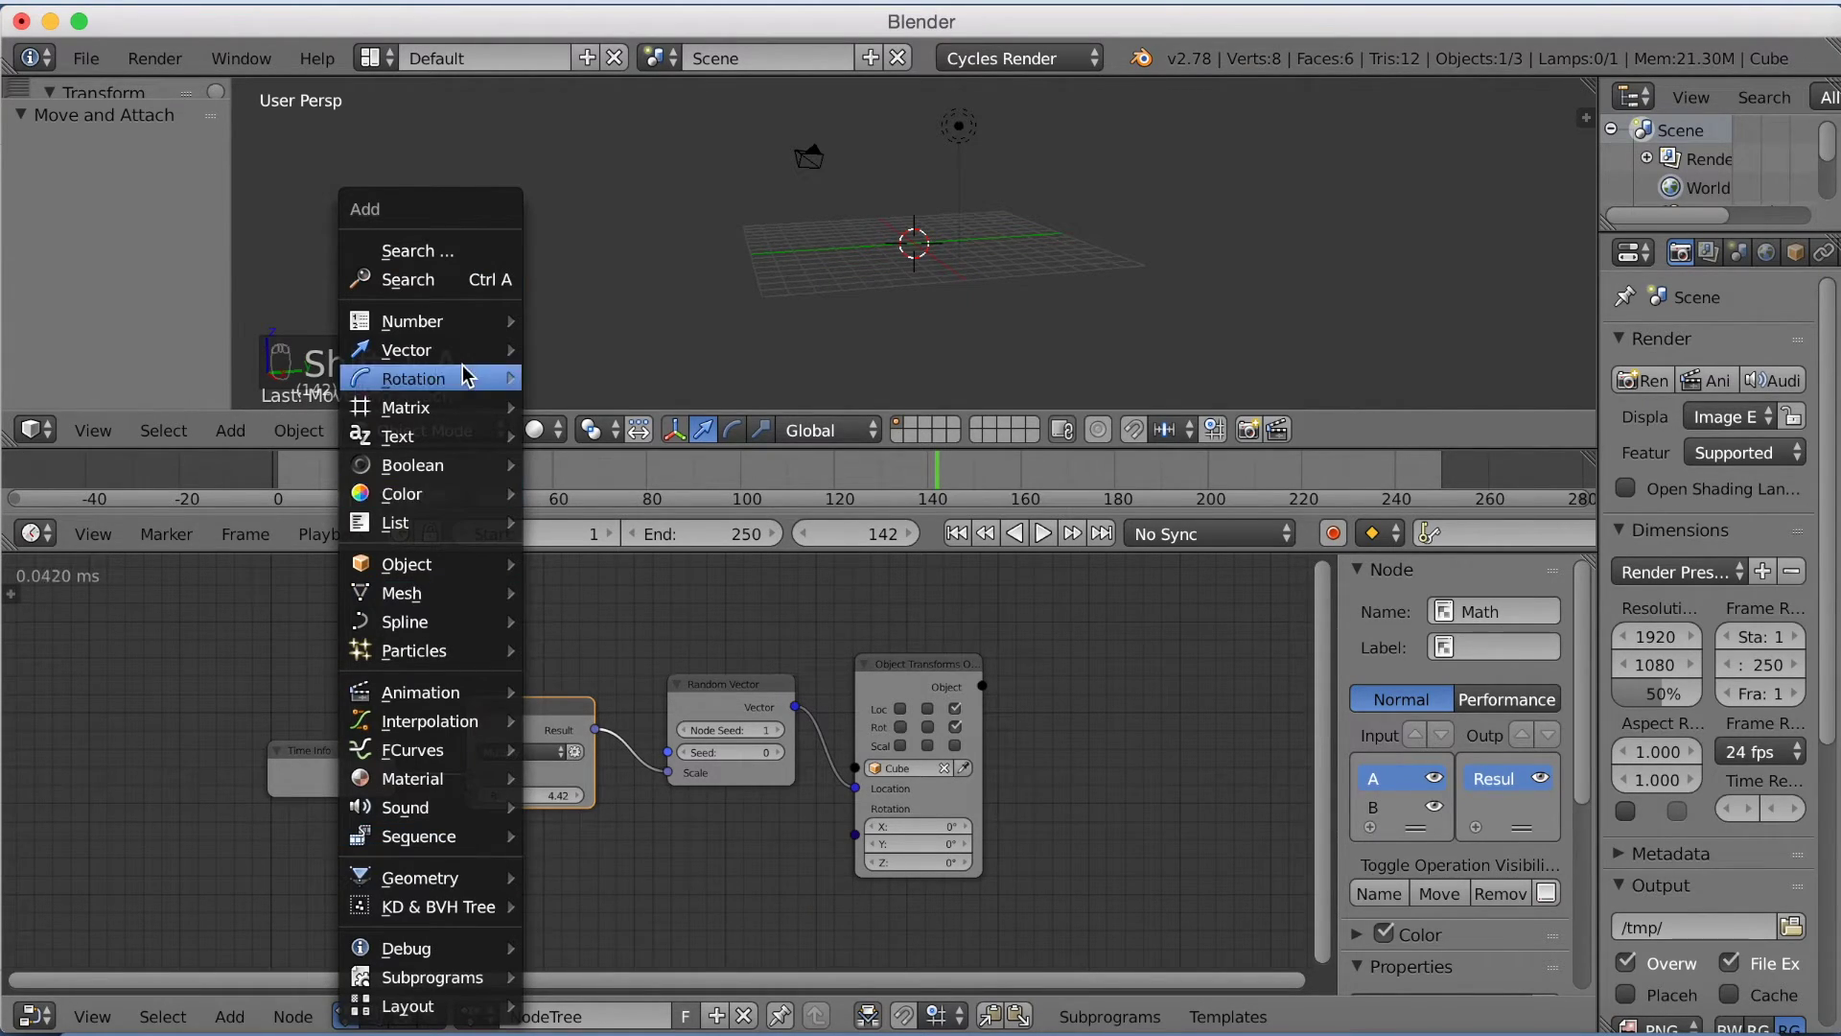
pyautogui.moveTo(467, 376)
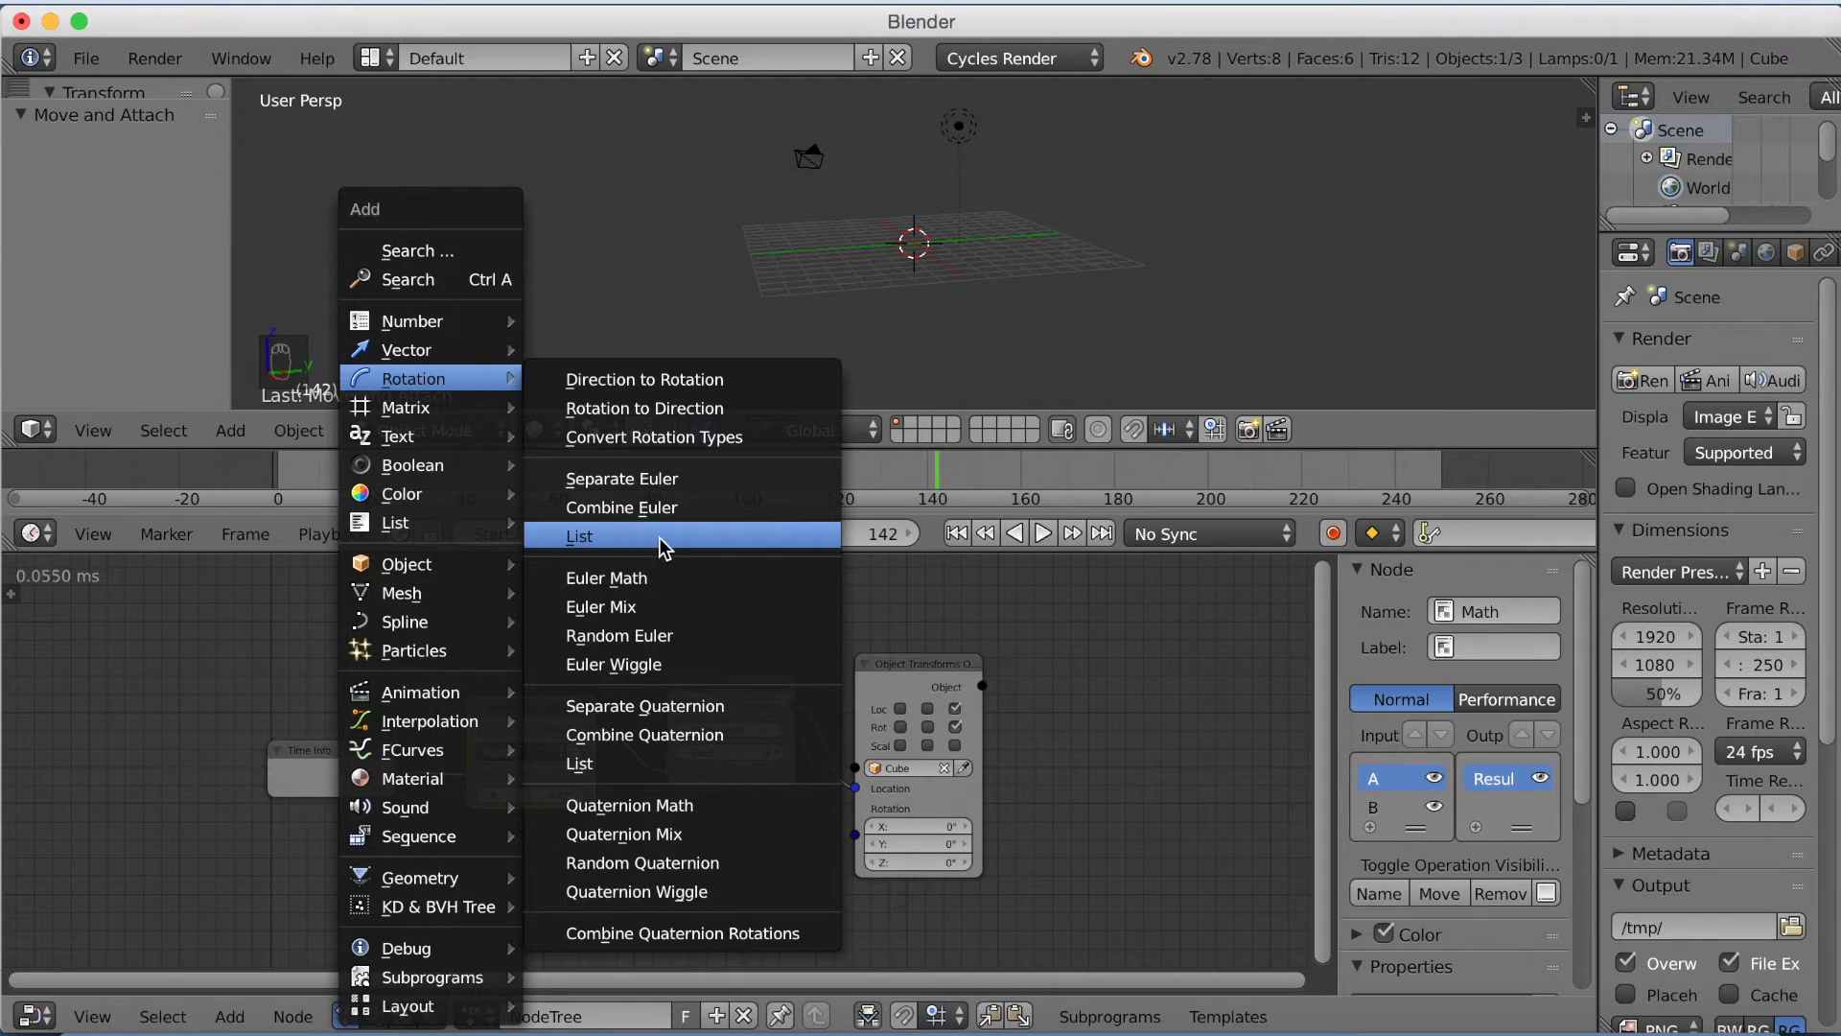
pyautogui.click(665, 507)
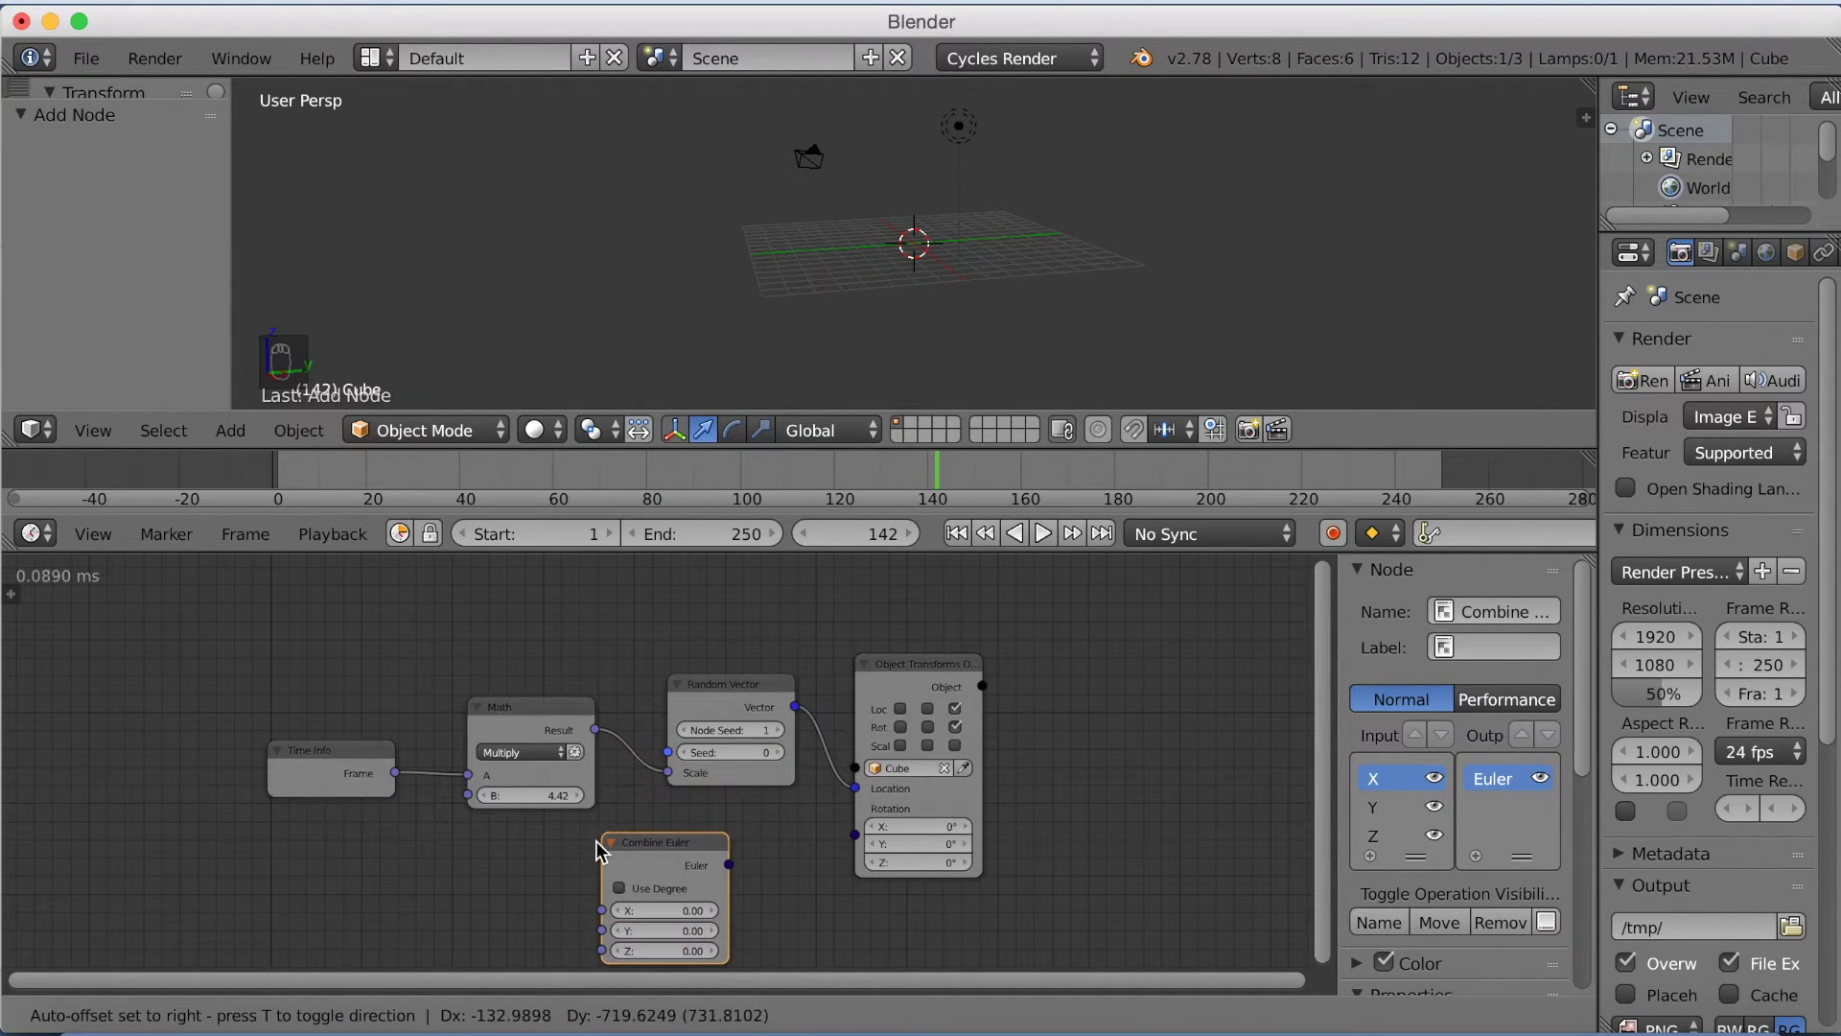
pyautogui.click(544, 854)
pyautogui.moveTo(678, 770); pyautogui.dragTo(698, 721, button='middle')
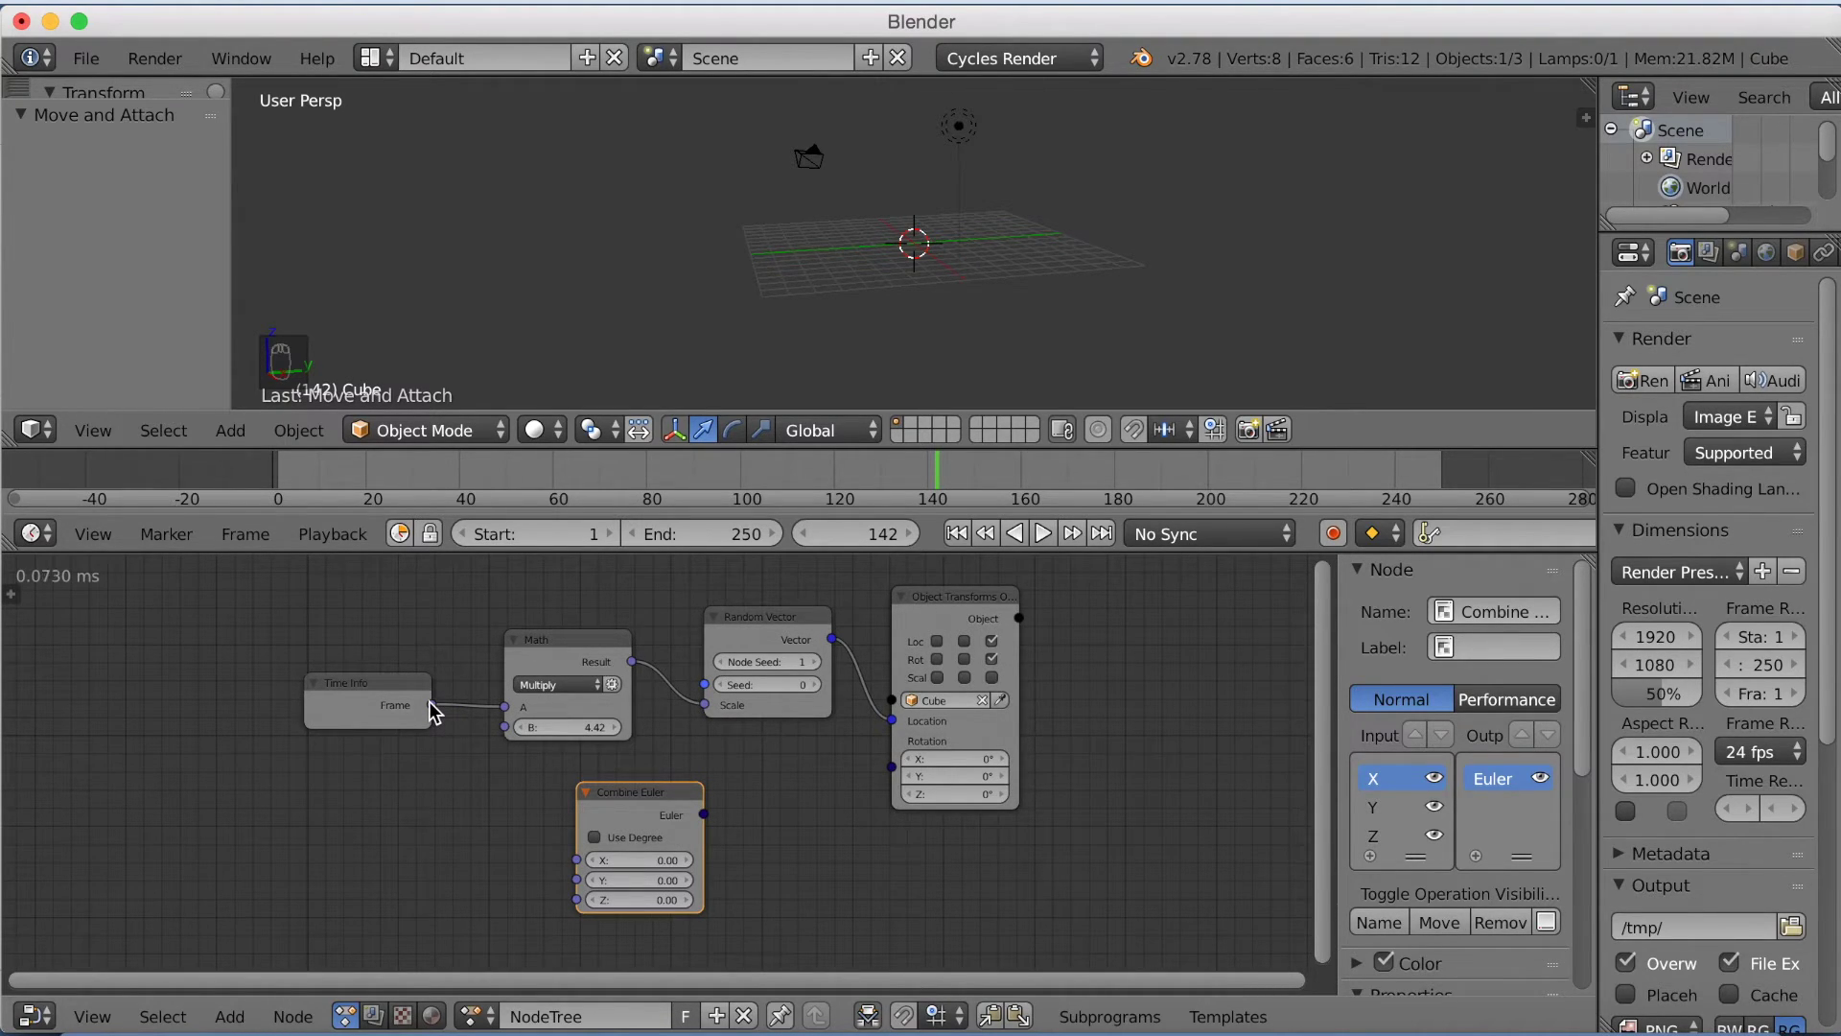
# Link Frame to Combine Euler's Z and Euler to the Cube's Rotation, then rewind to frame 0
pyautogui.moveTo(429, 700); pyautogui.dragTo(575, 897)
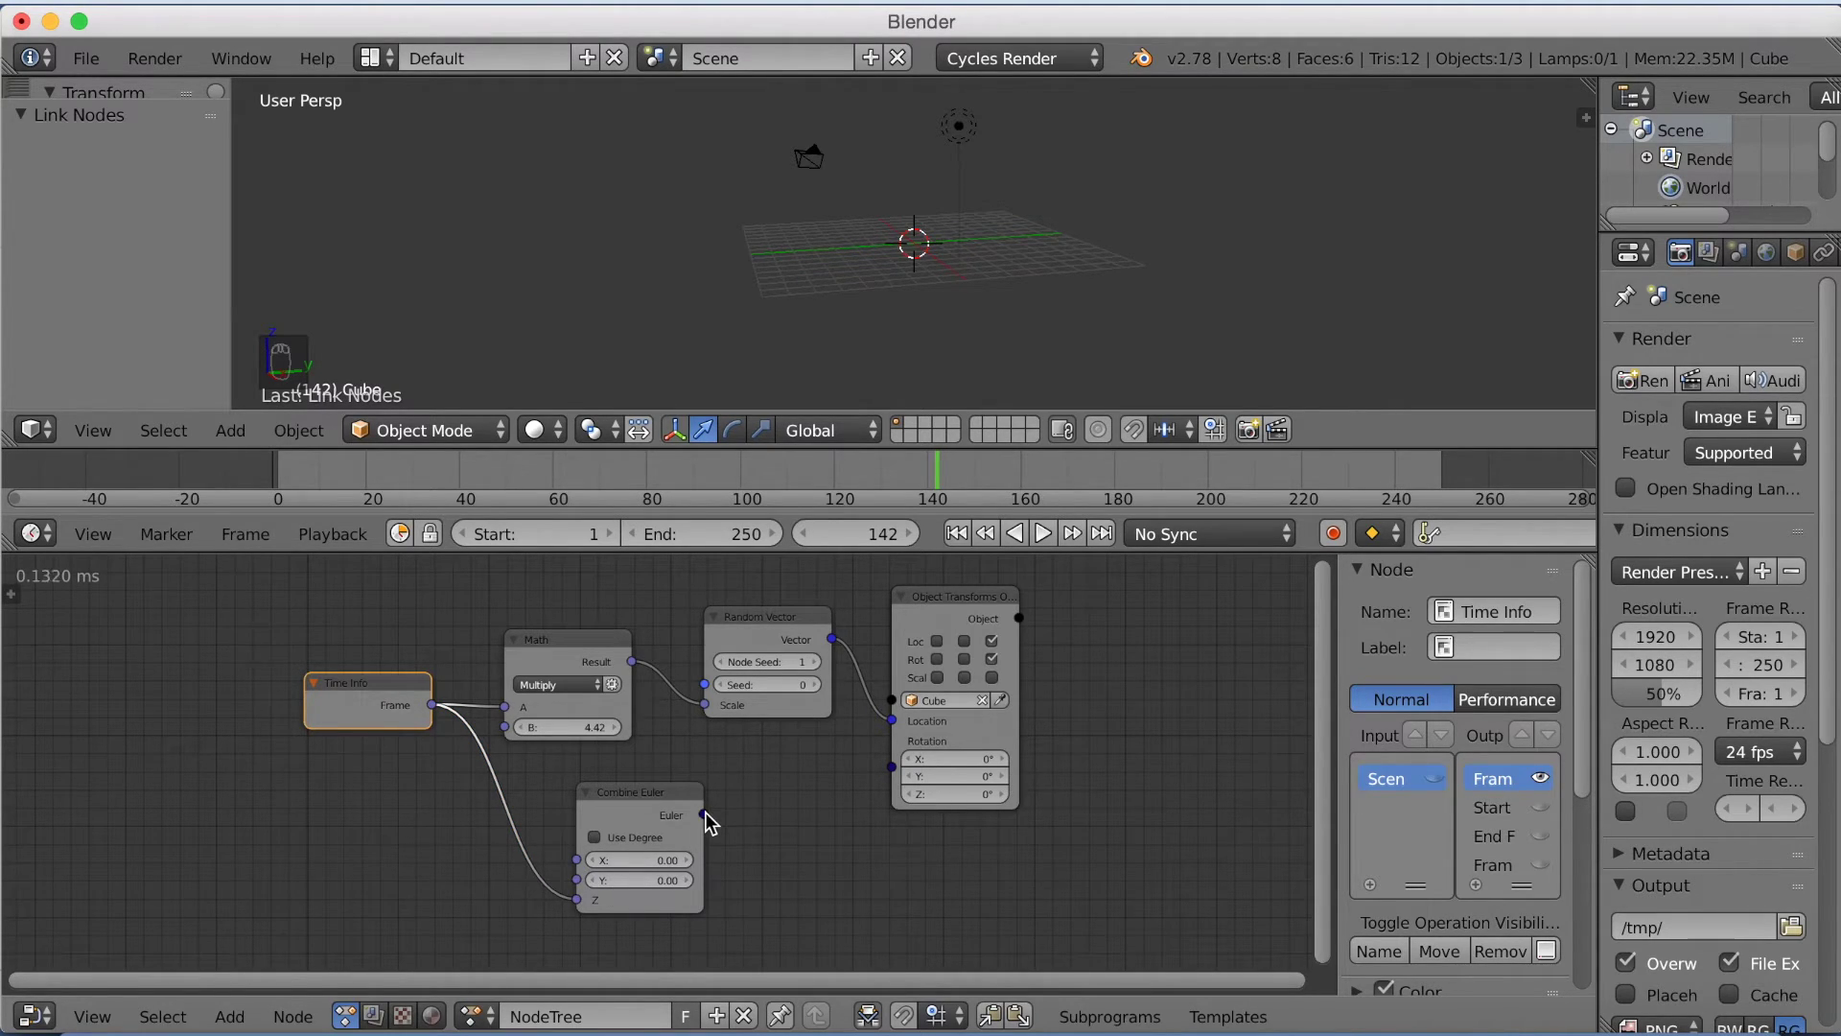
pyautogui.moveTo(704, 813); pyautogui.dragTo(777, 786)
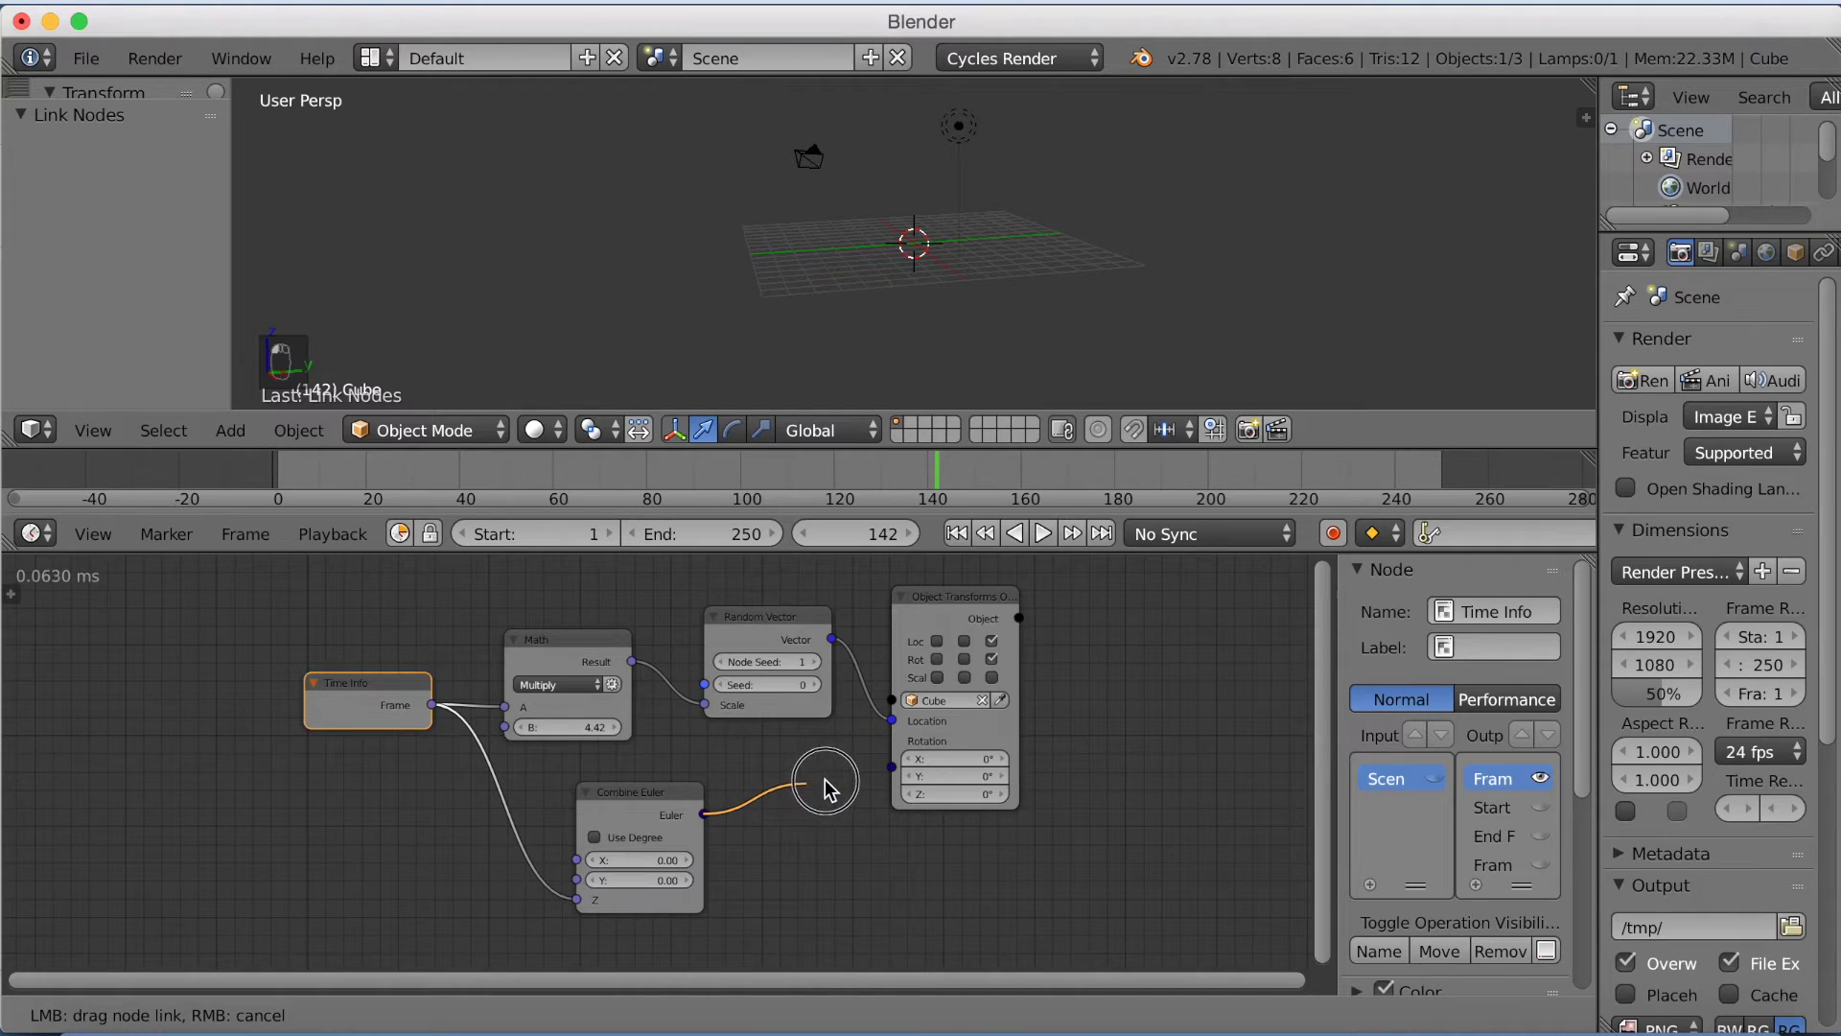
pyautogui.moveTo(882, 767); pyautogui.dragTo(890, 763)
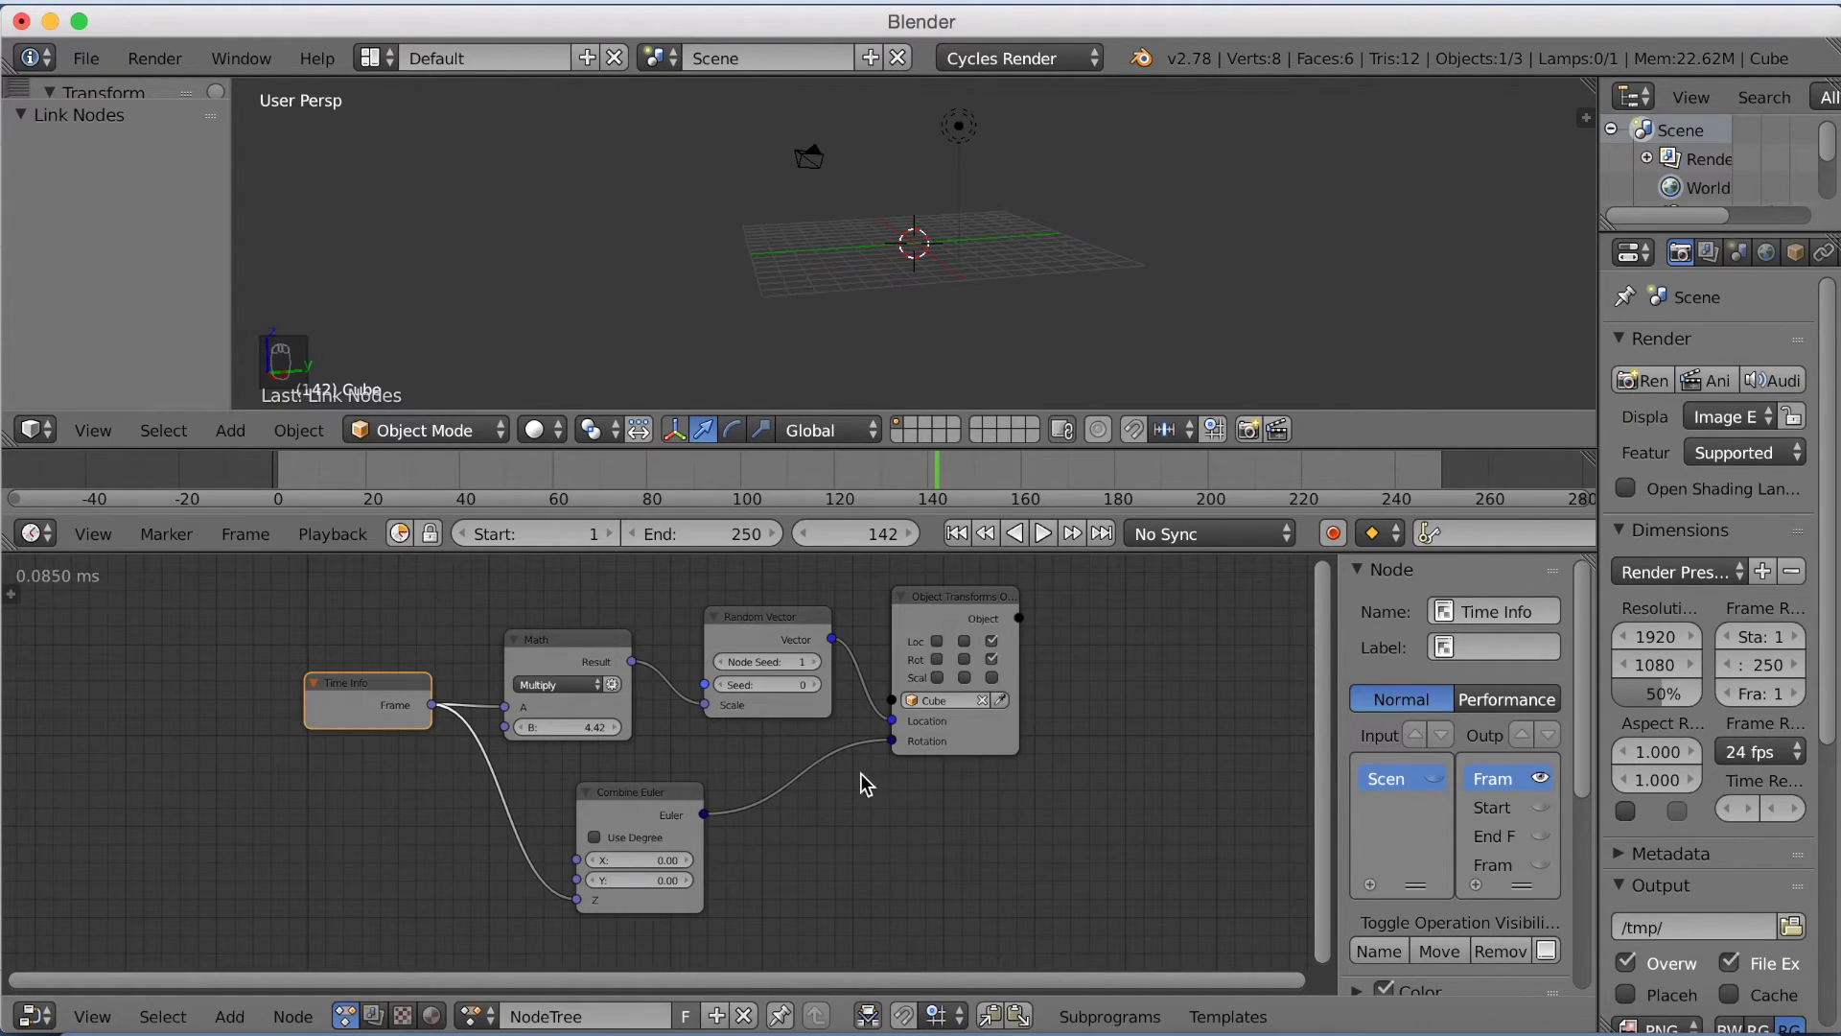
pyautogui.moveTo(594, 484); pyautogui.dragTo(235, 479)
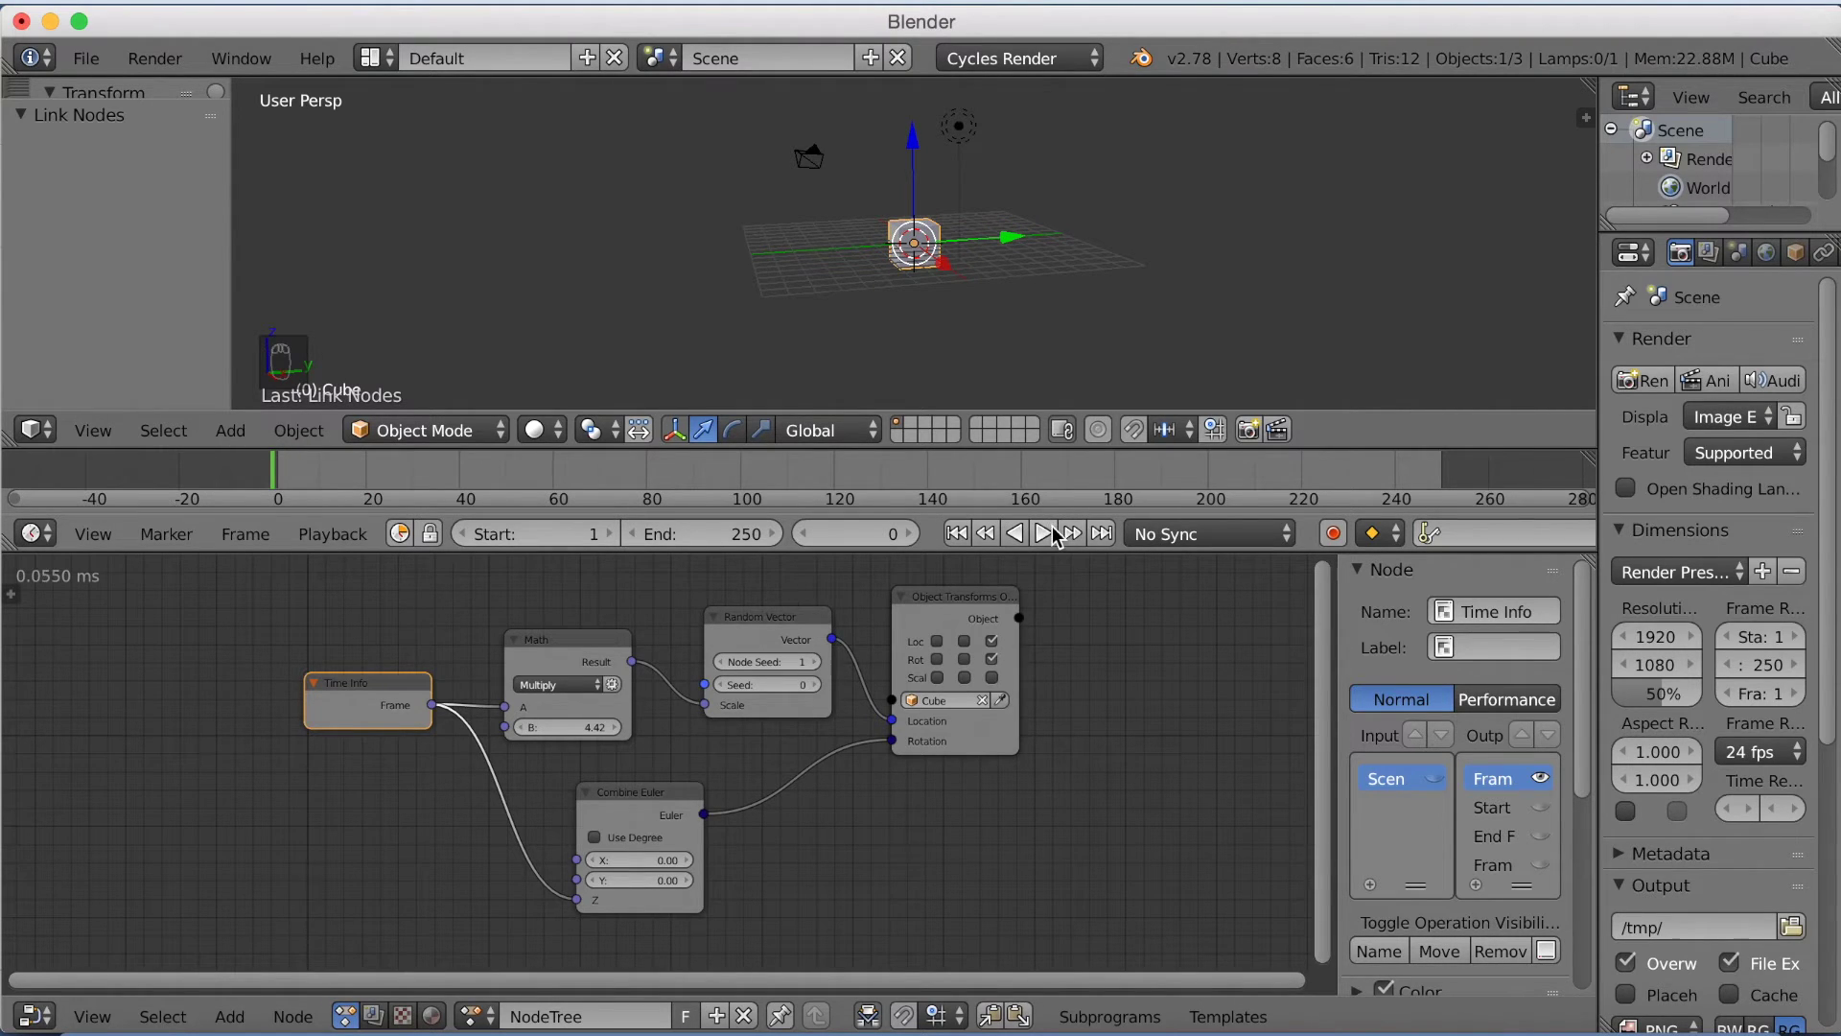
pyautogui.scroll(3, 1009, 302)
pyautogui.moveTo(1055, 240); pyautogui.dragTo(1049, 324, button='middle')
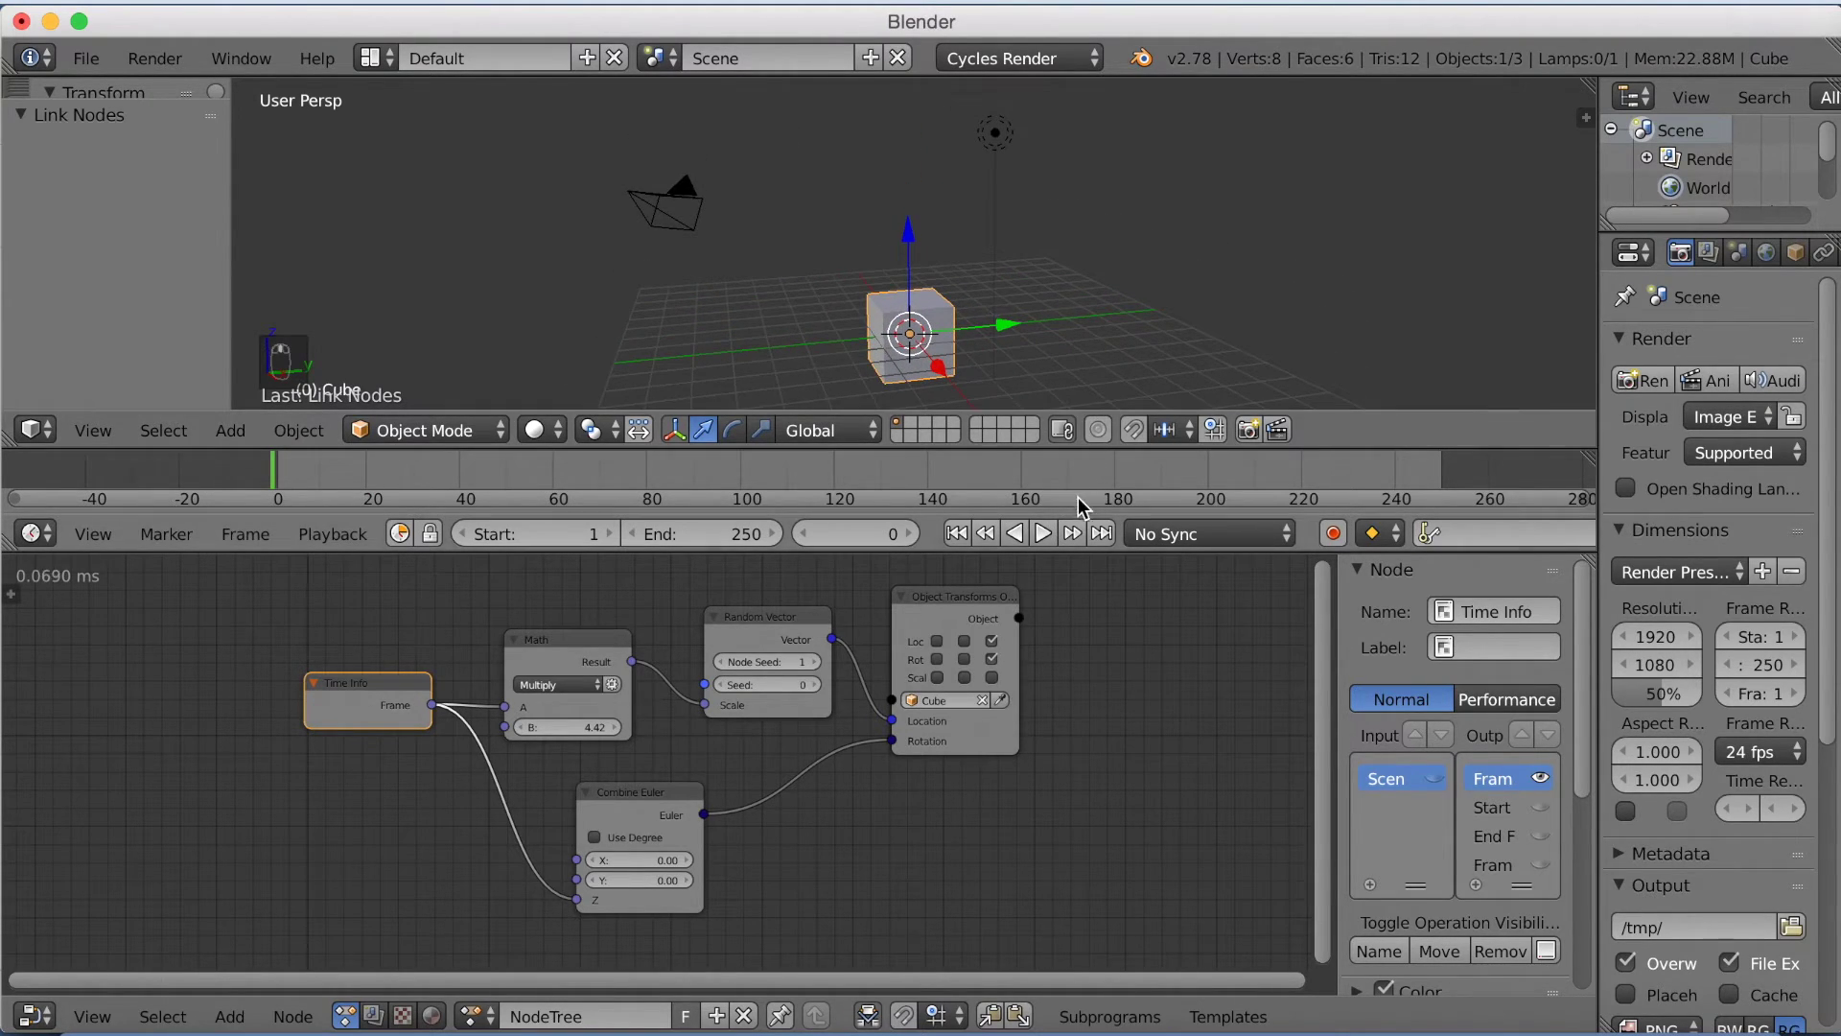
# Play the animation to frame 104, then select the Math node
pyautogui.click(1047, 534)
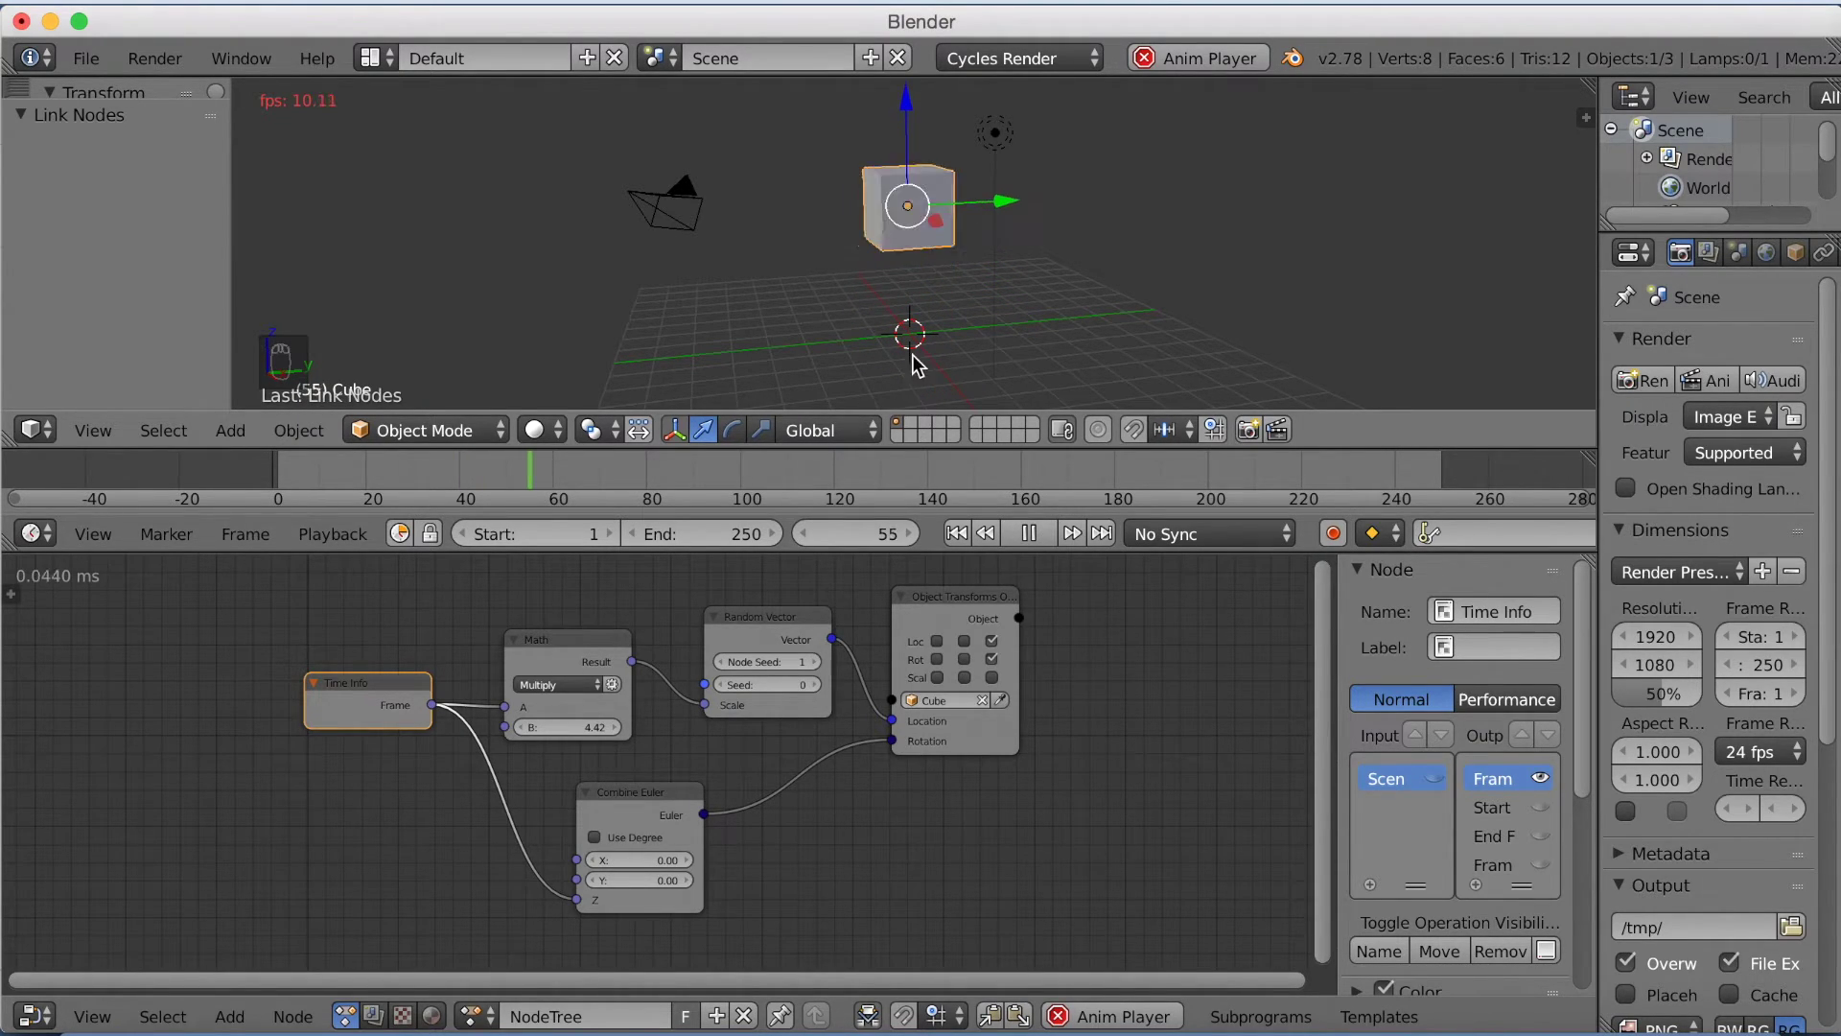
pyautogui.click(1034, 534)
pyautogui.scroll(-2, 869, 247)
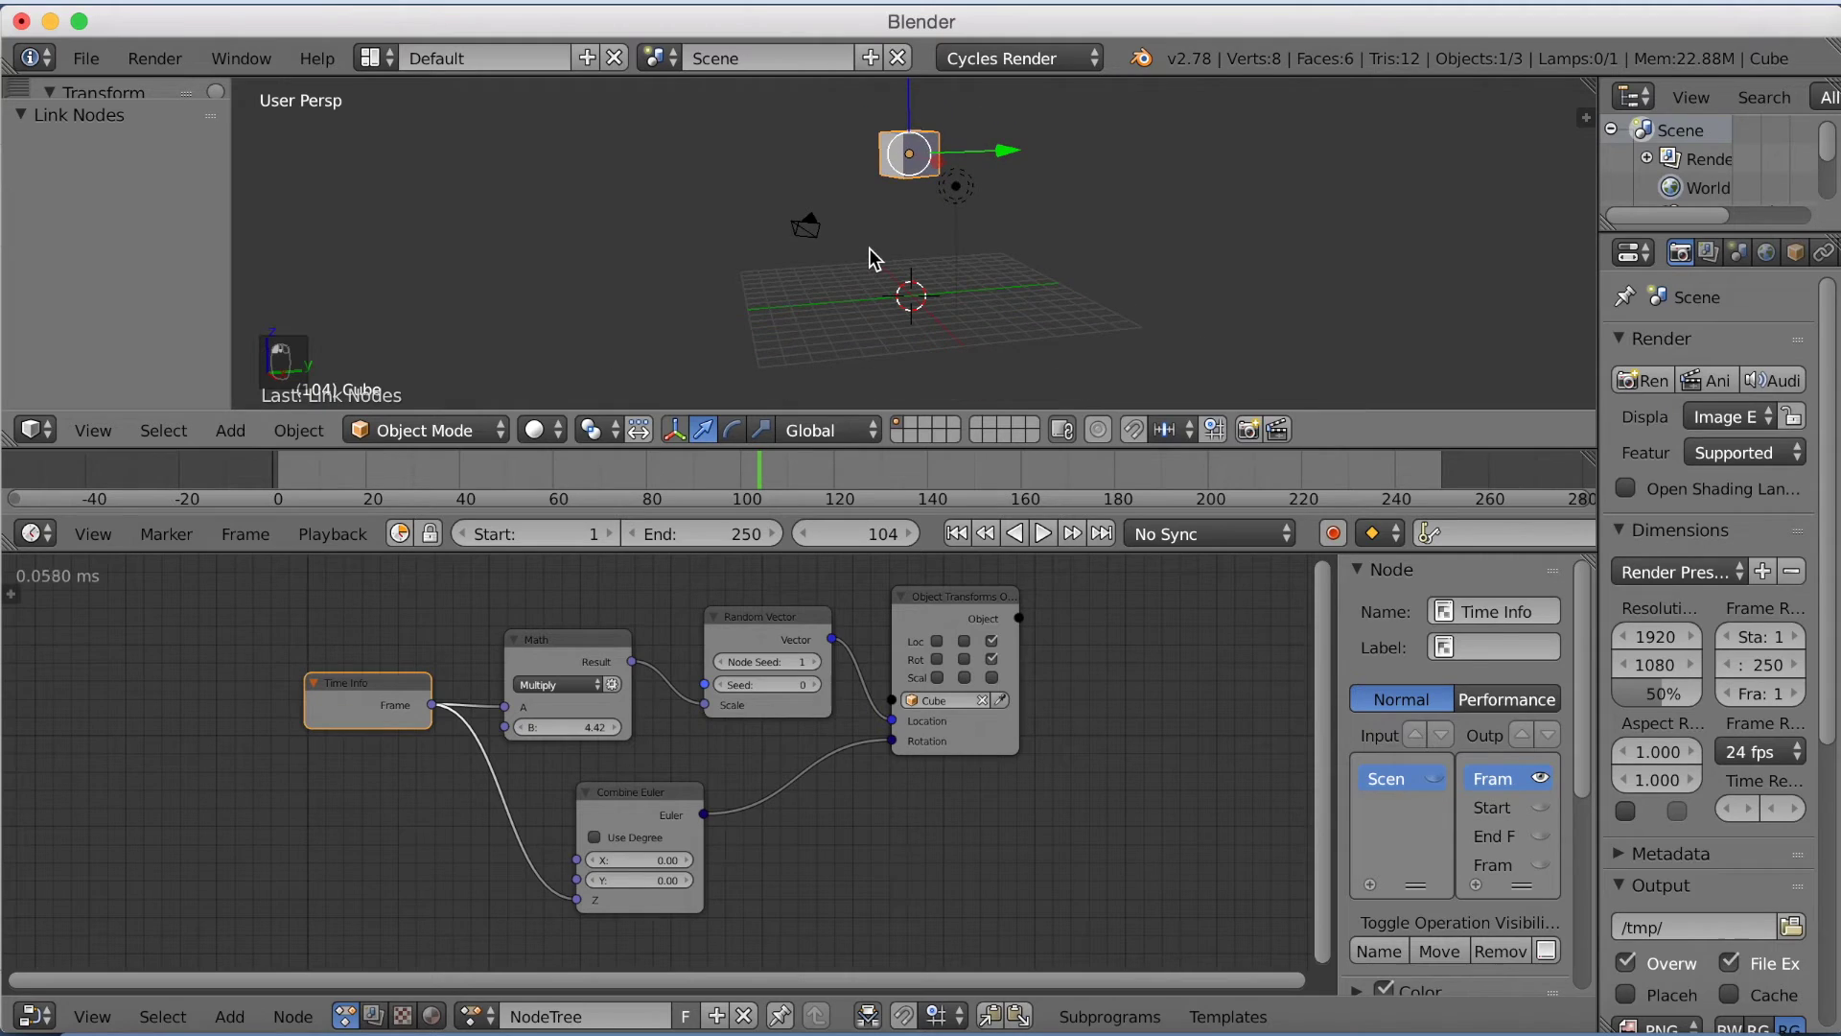
pyautogui.click(583, 644)
# Insert a duplicate Math node between Frame and Combine Euler's Z, then start playback
pyautogui.hotkey('shift', 'd')
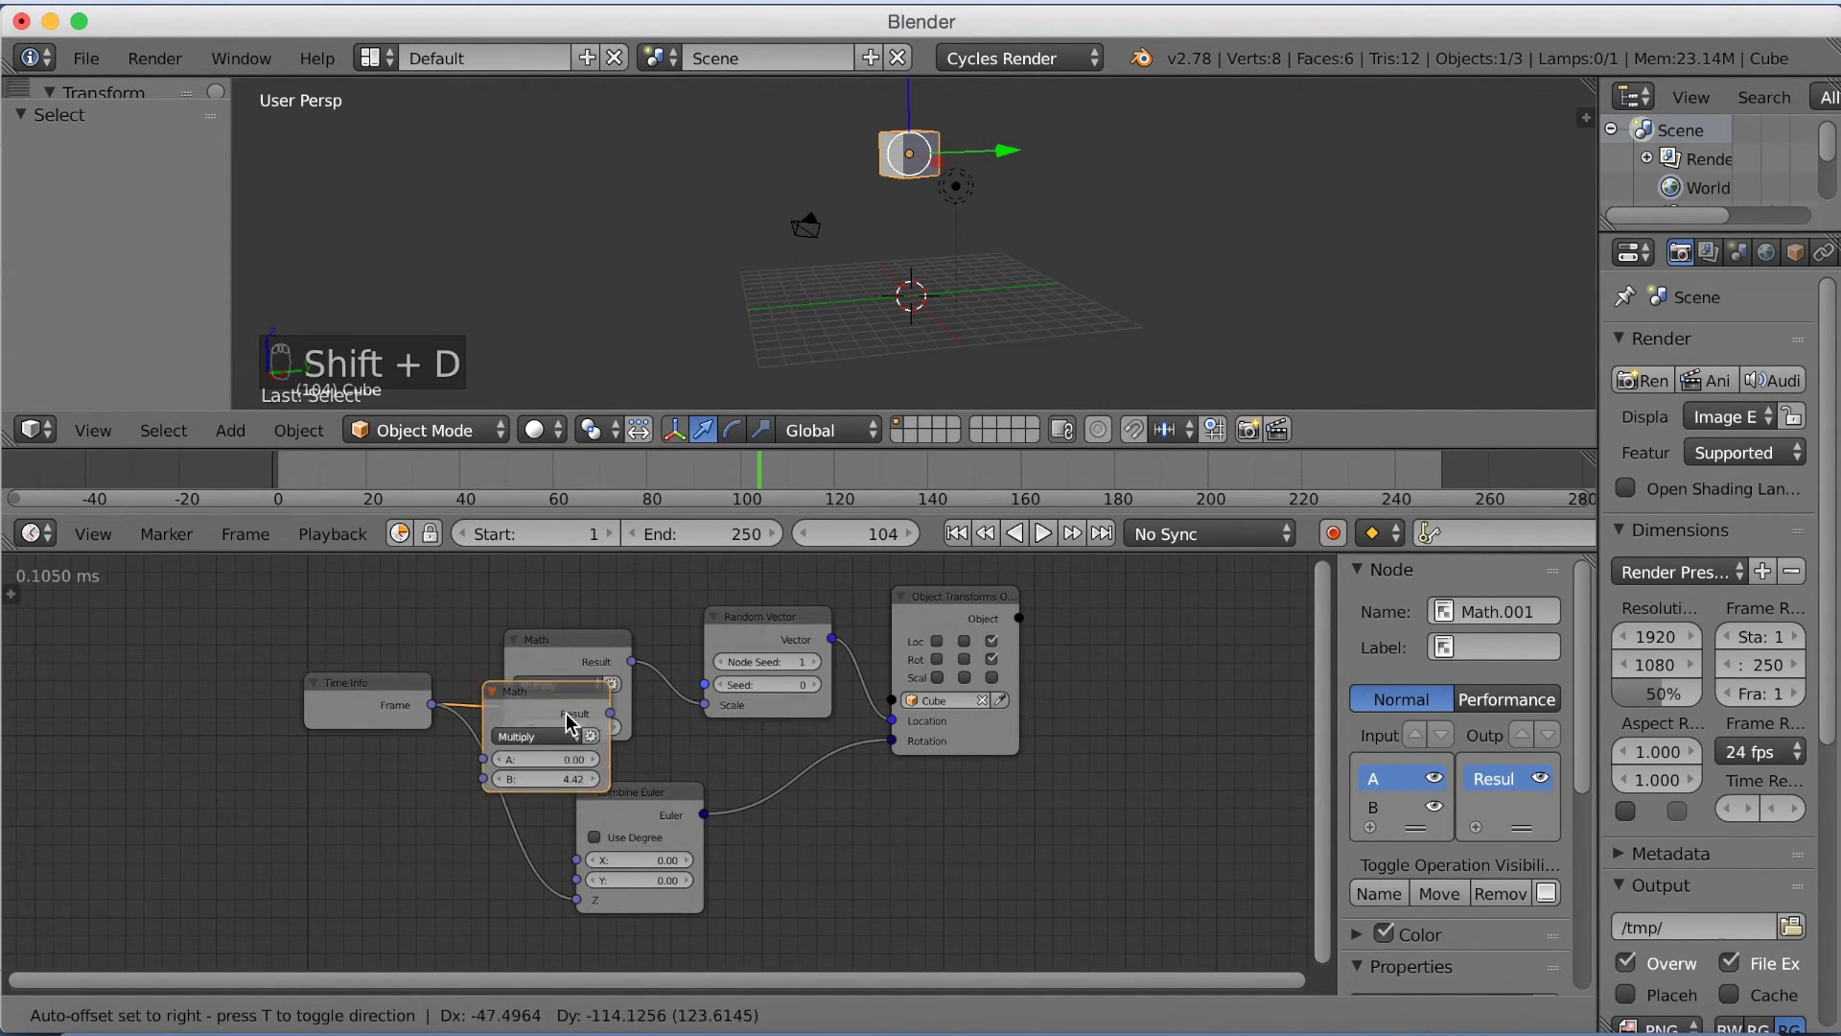
pyautogui.click(515, 773)
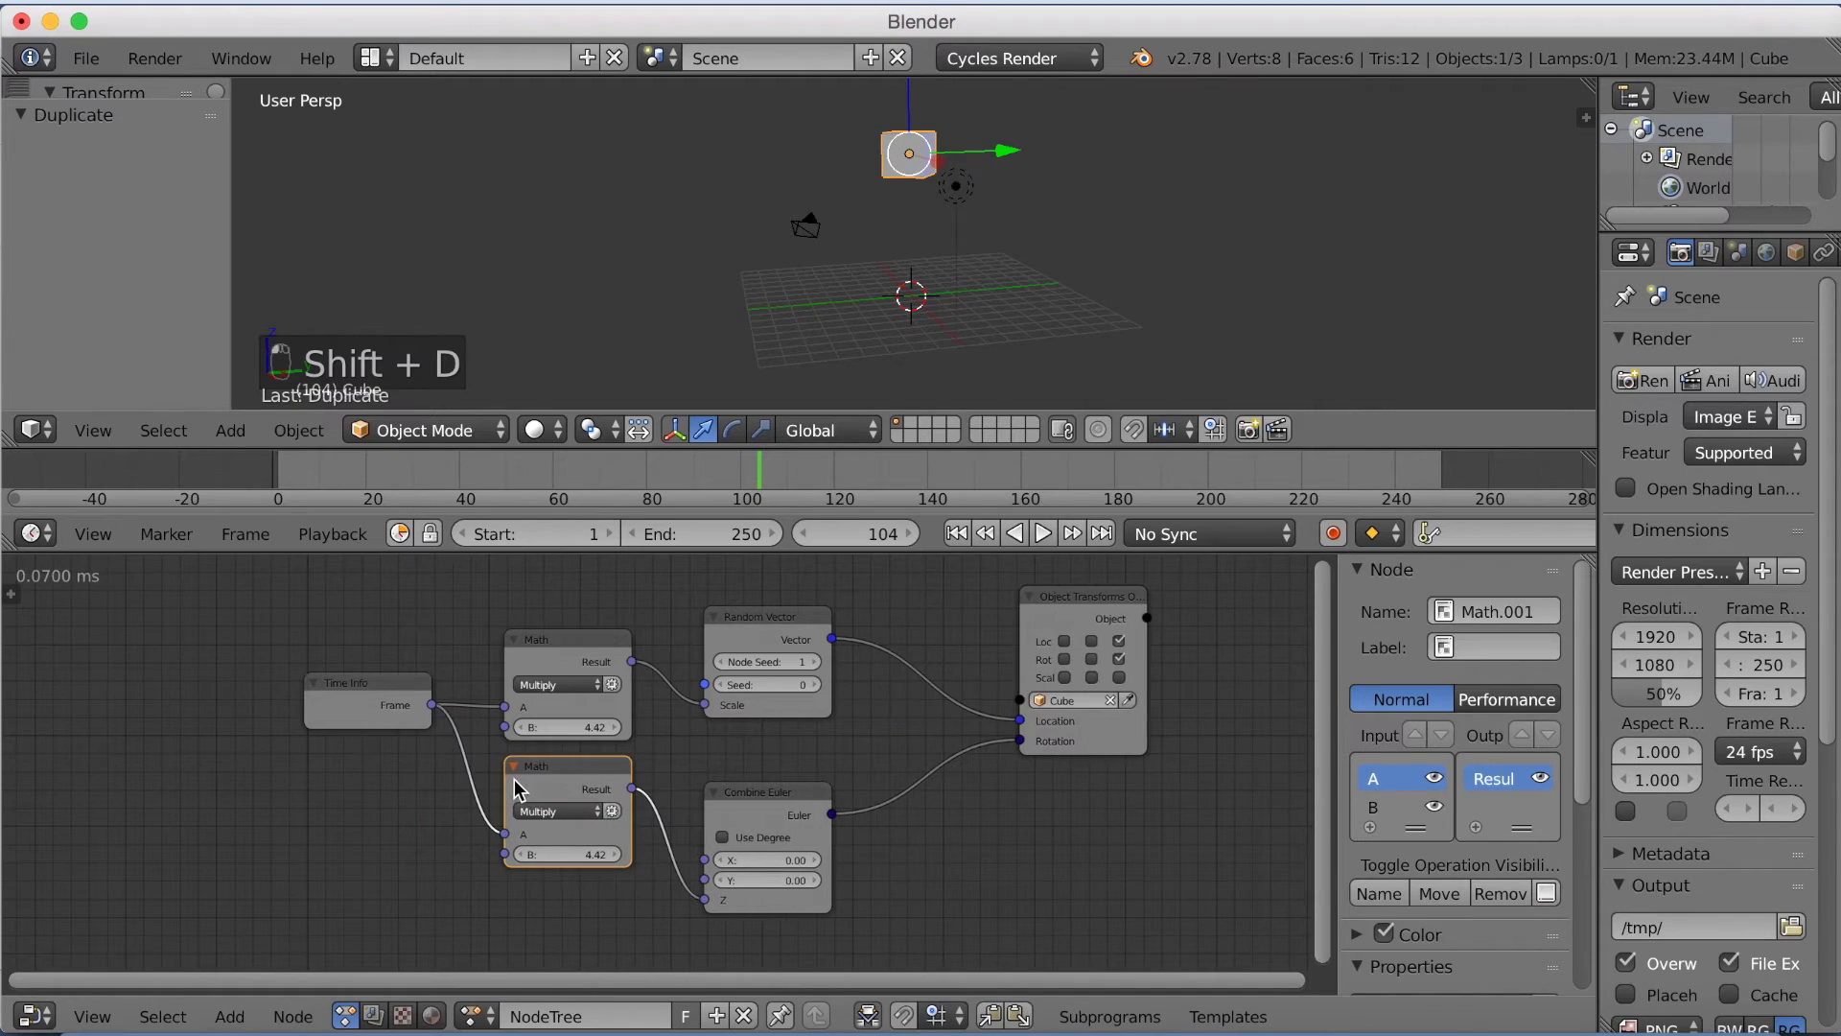
pyautogui.click(566, 845)
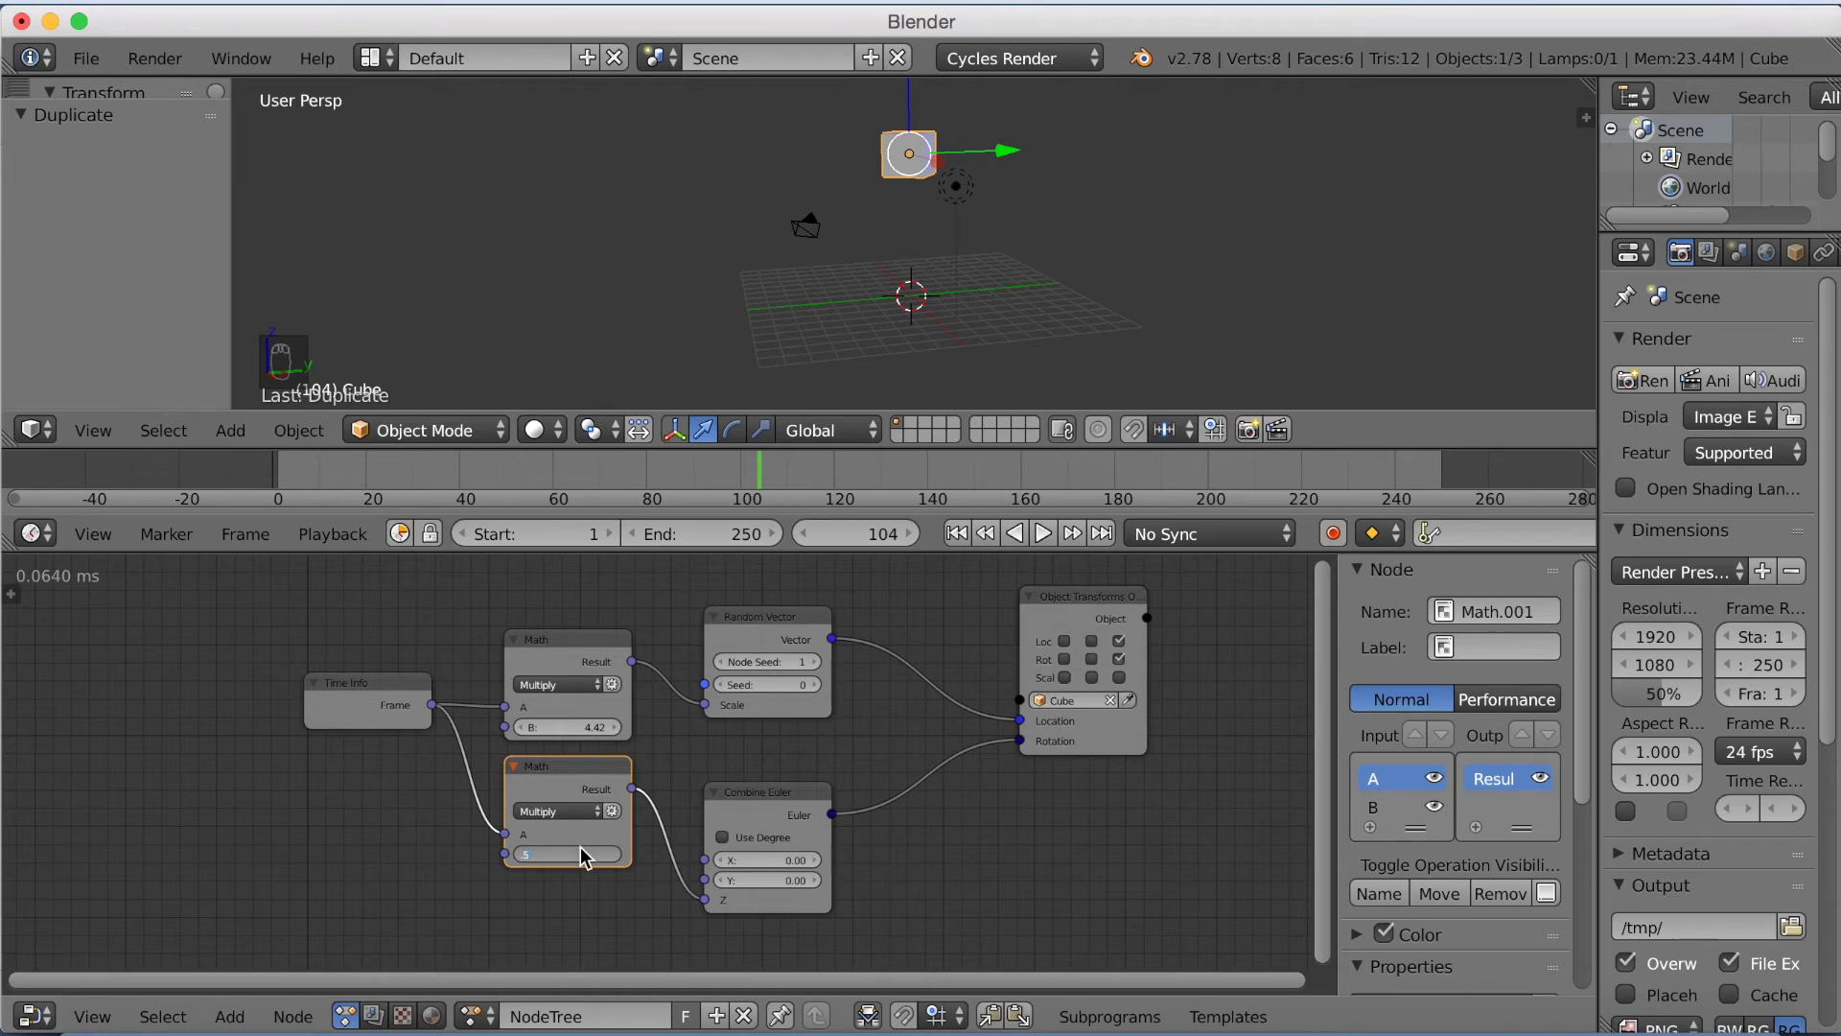
pyautogui.click(1042, 533)
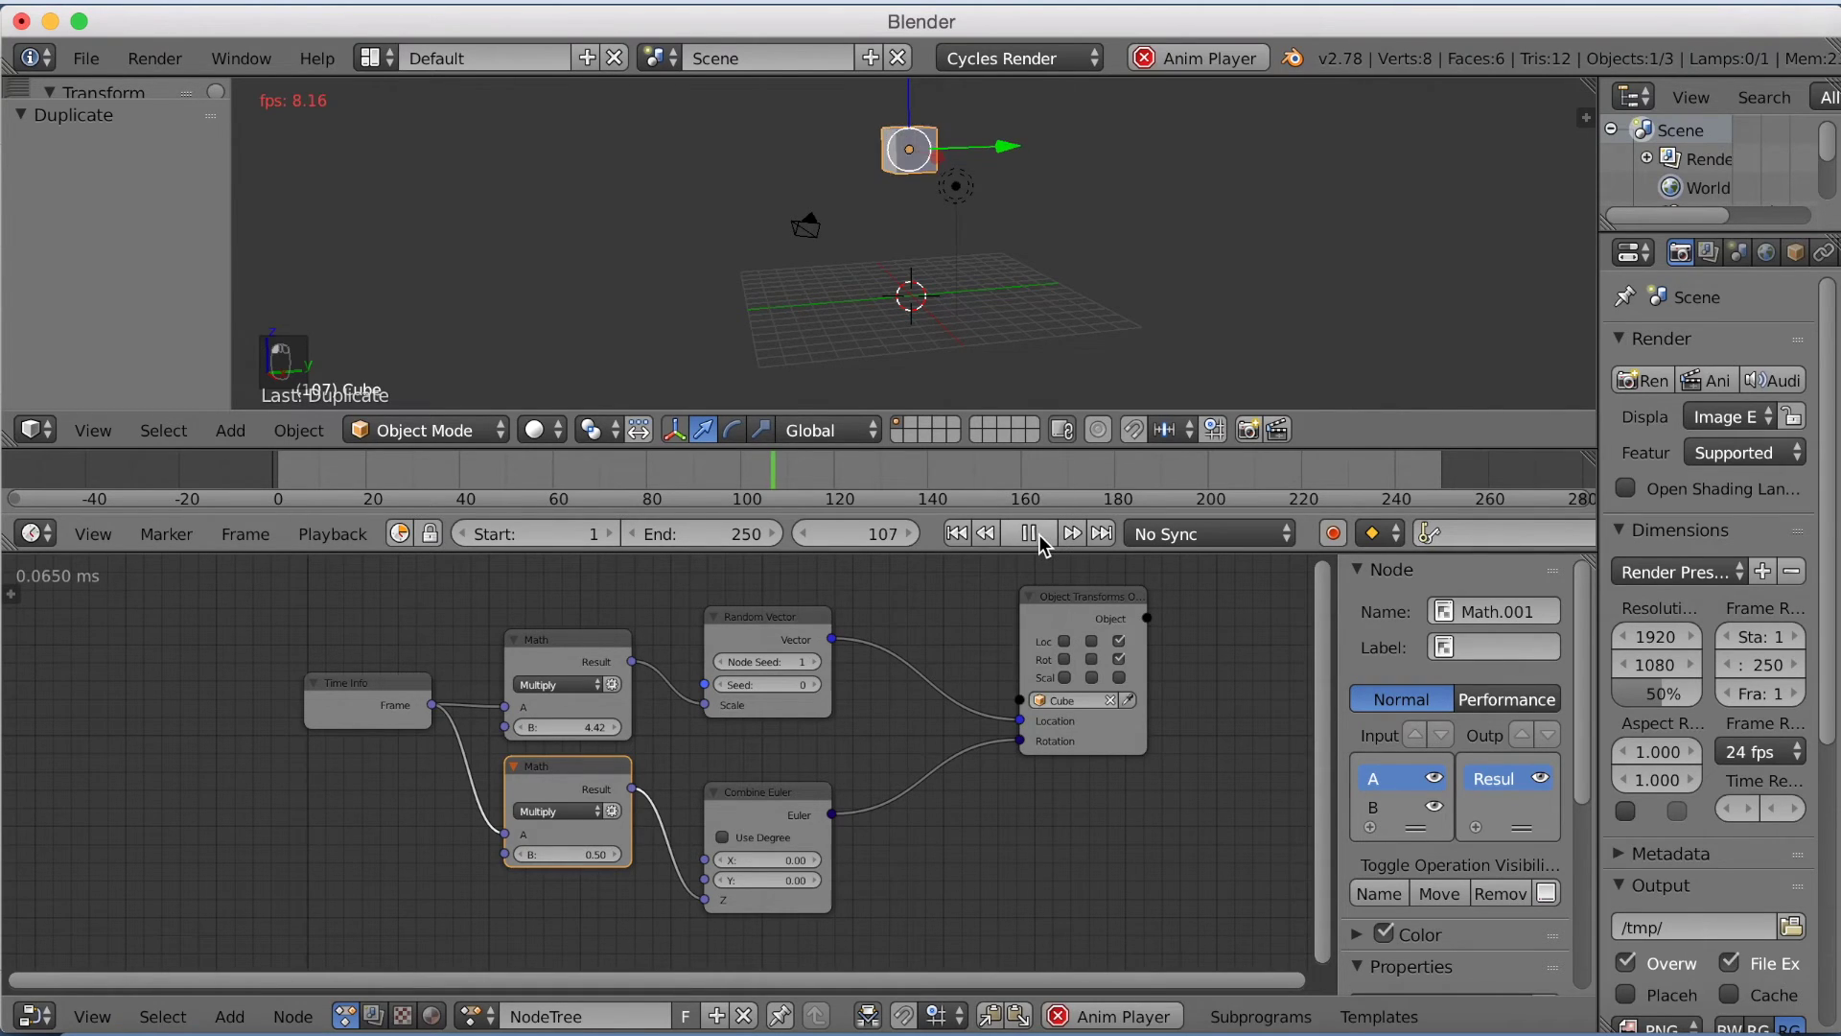
# Change the lower Math node's factor to 0.20 and jump back to the first frame
pyautogui.click(590, 849)
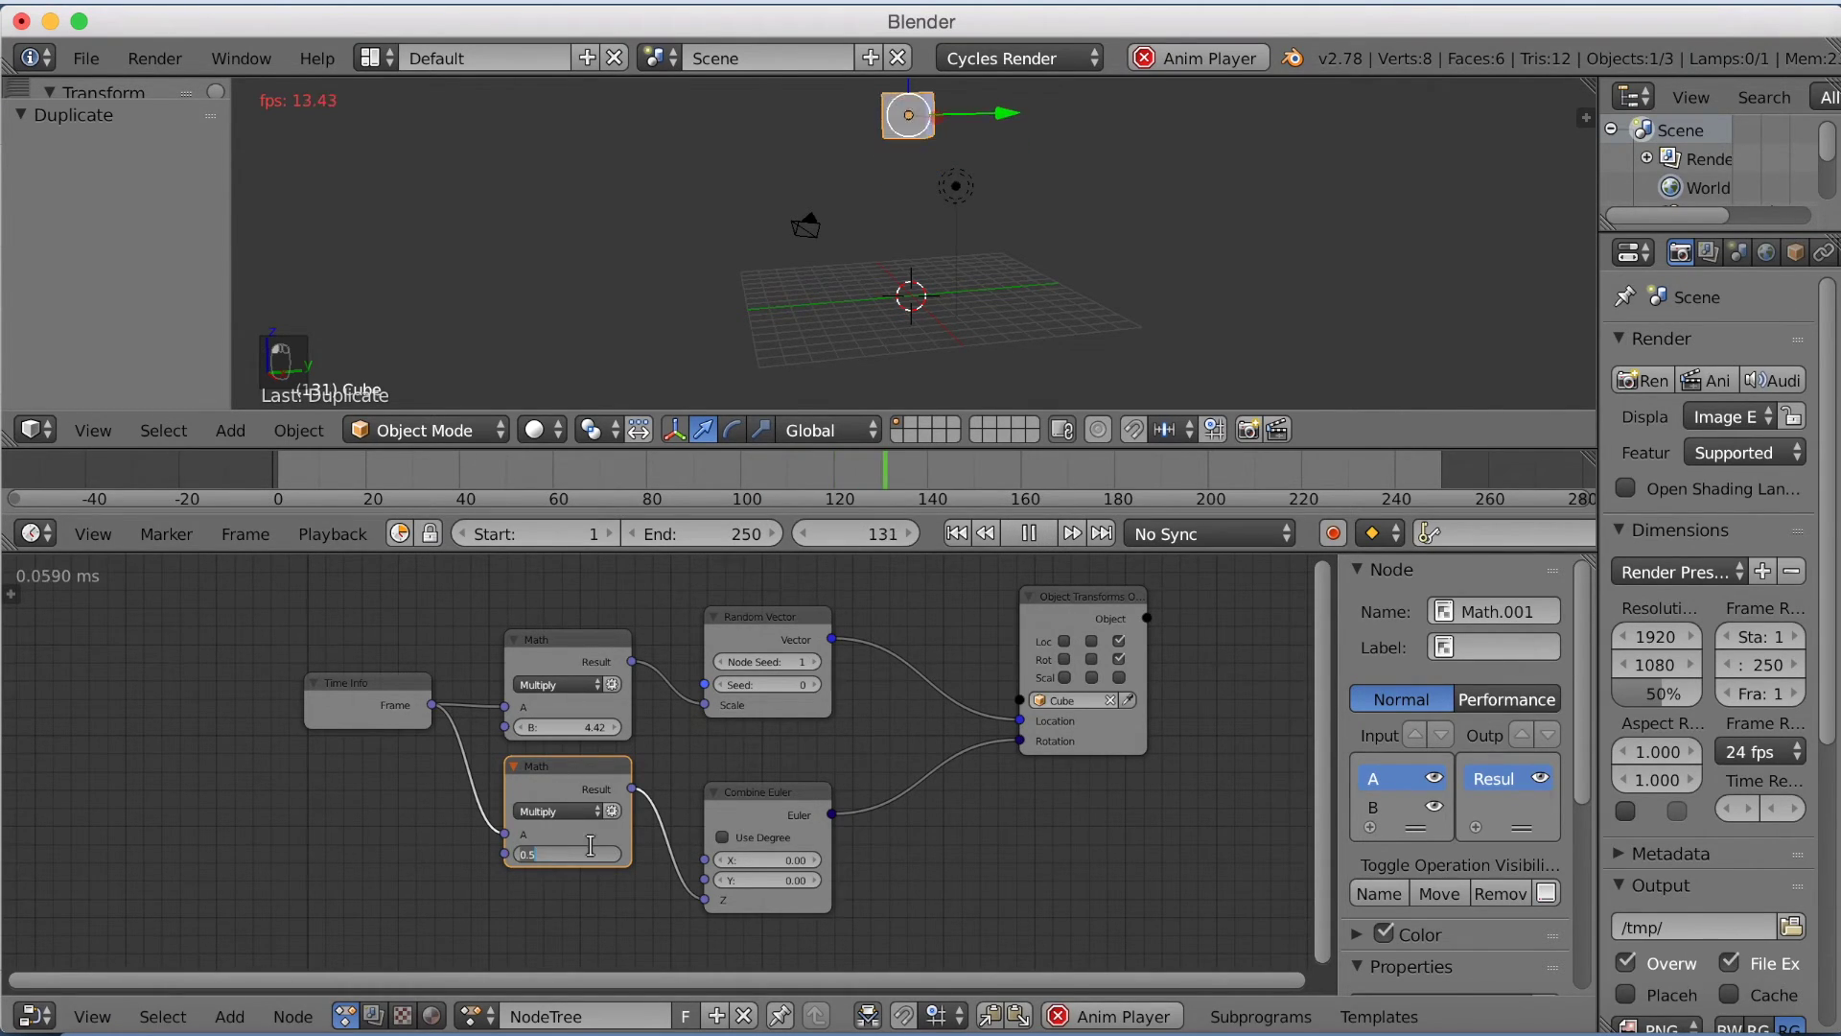
pyautogui.press('BackSpace')
pyautogui.write('2')
pyautogui.press('Return')
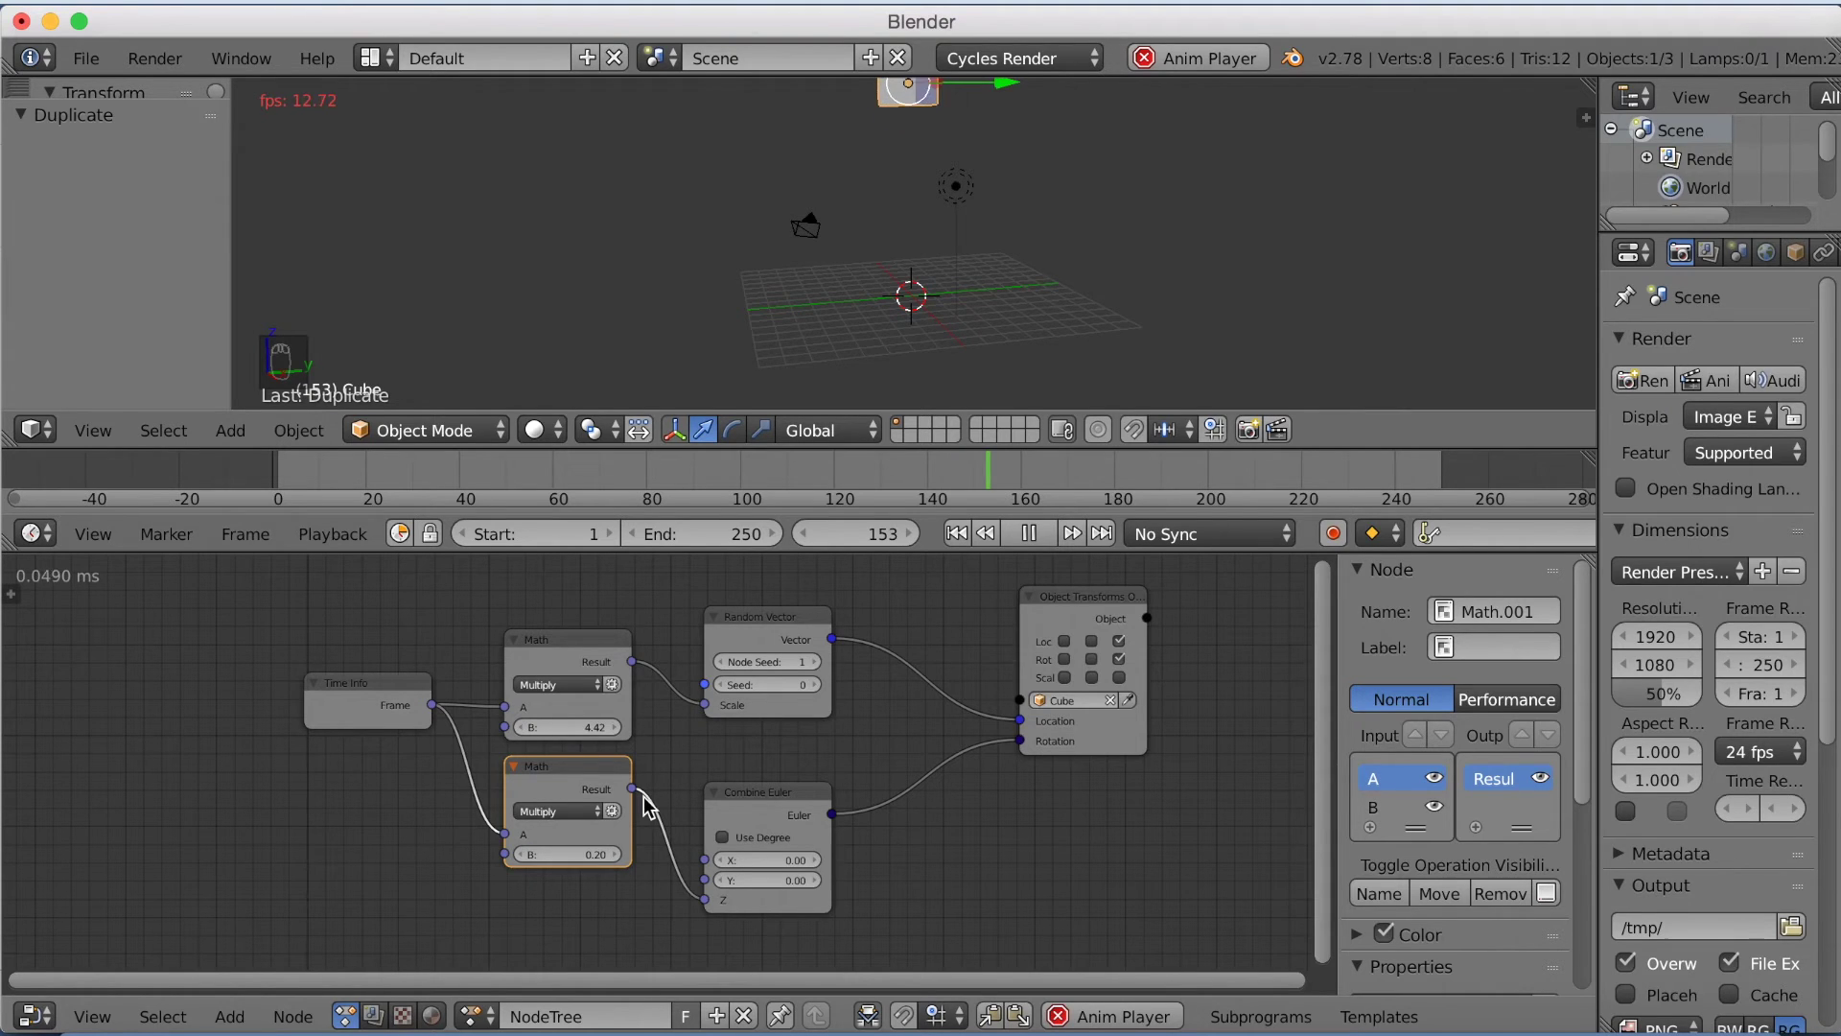
pyautogui.hotkey('shift', 'Left')
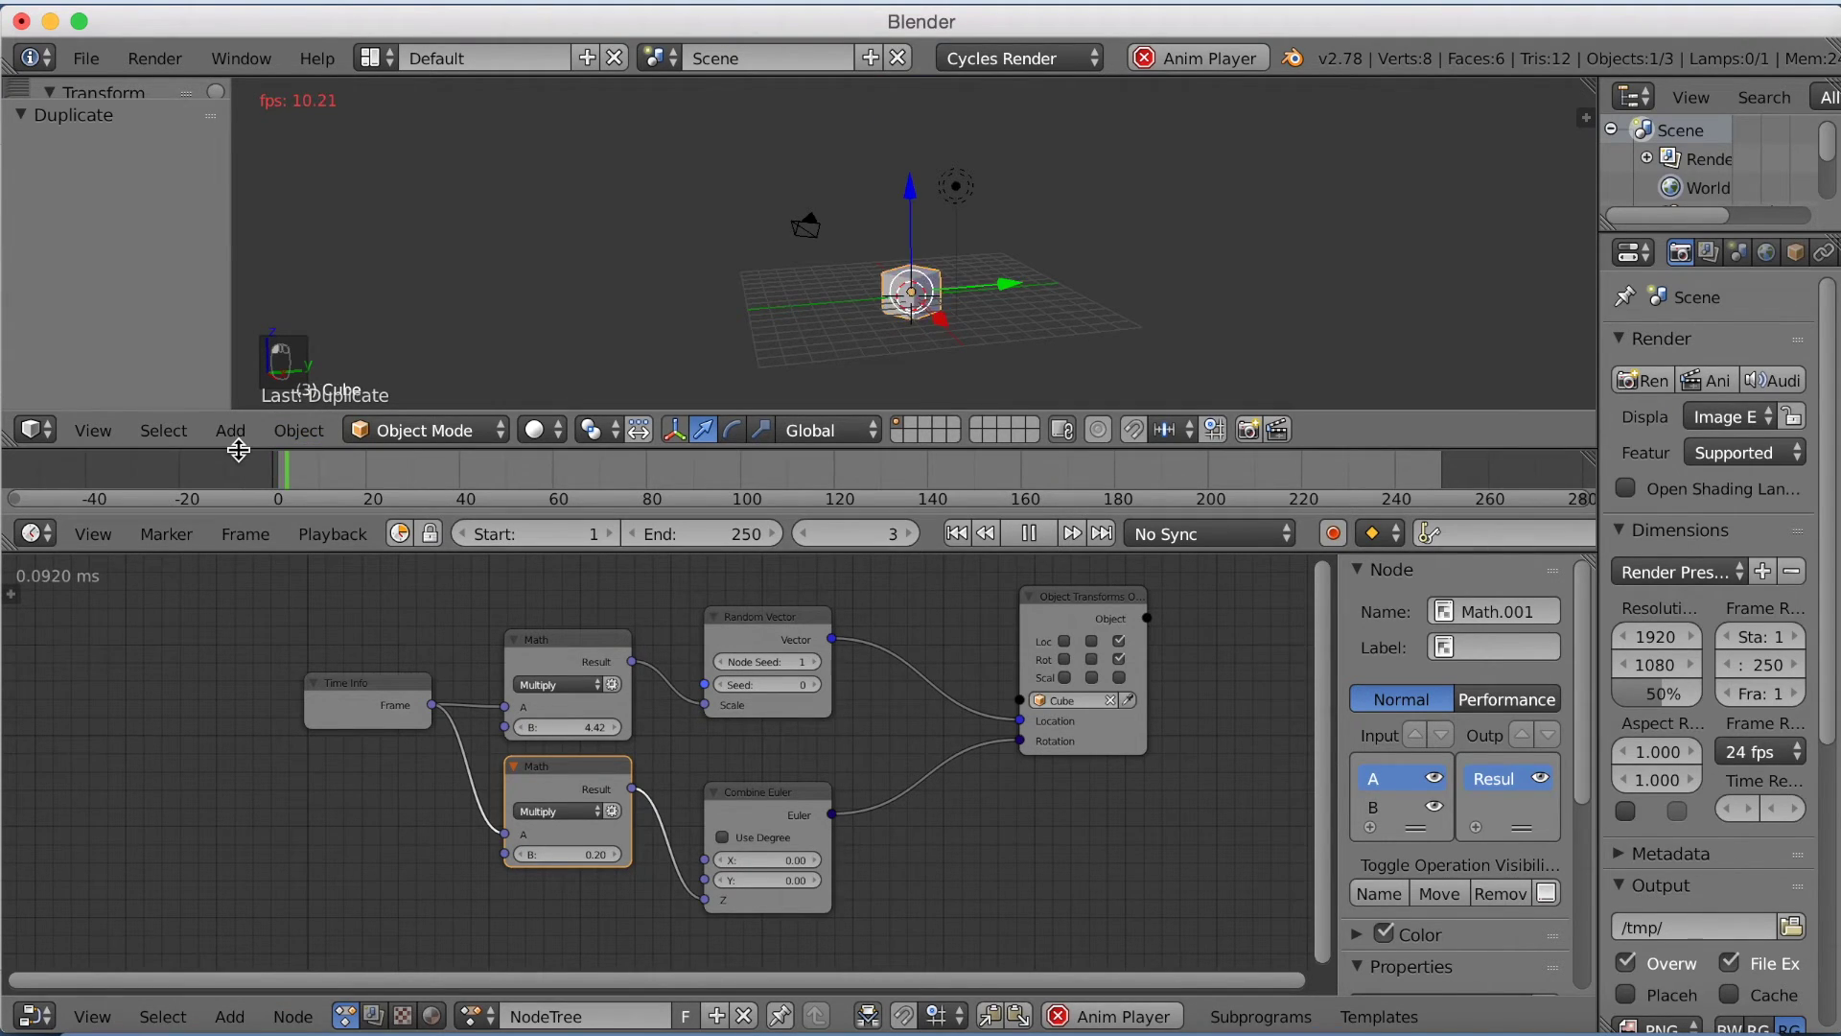
pyautogui.scroll(4, 1063, 230)
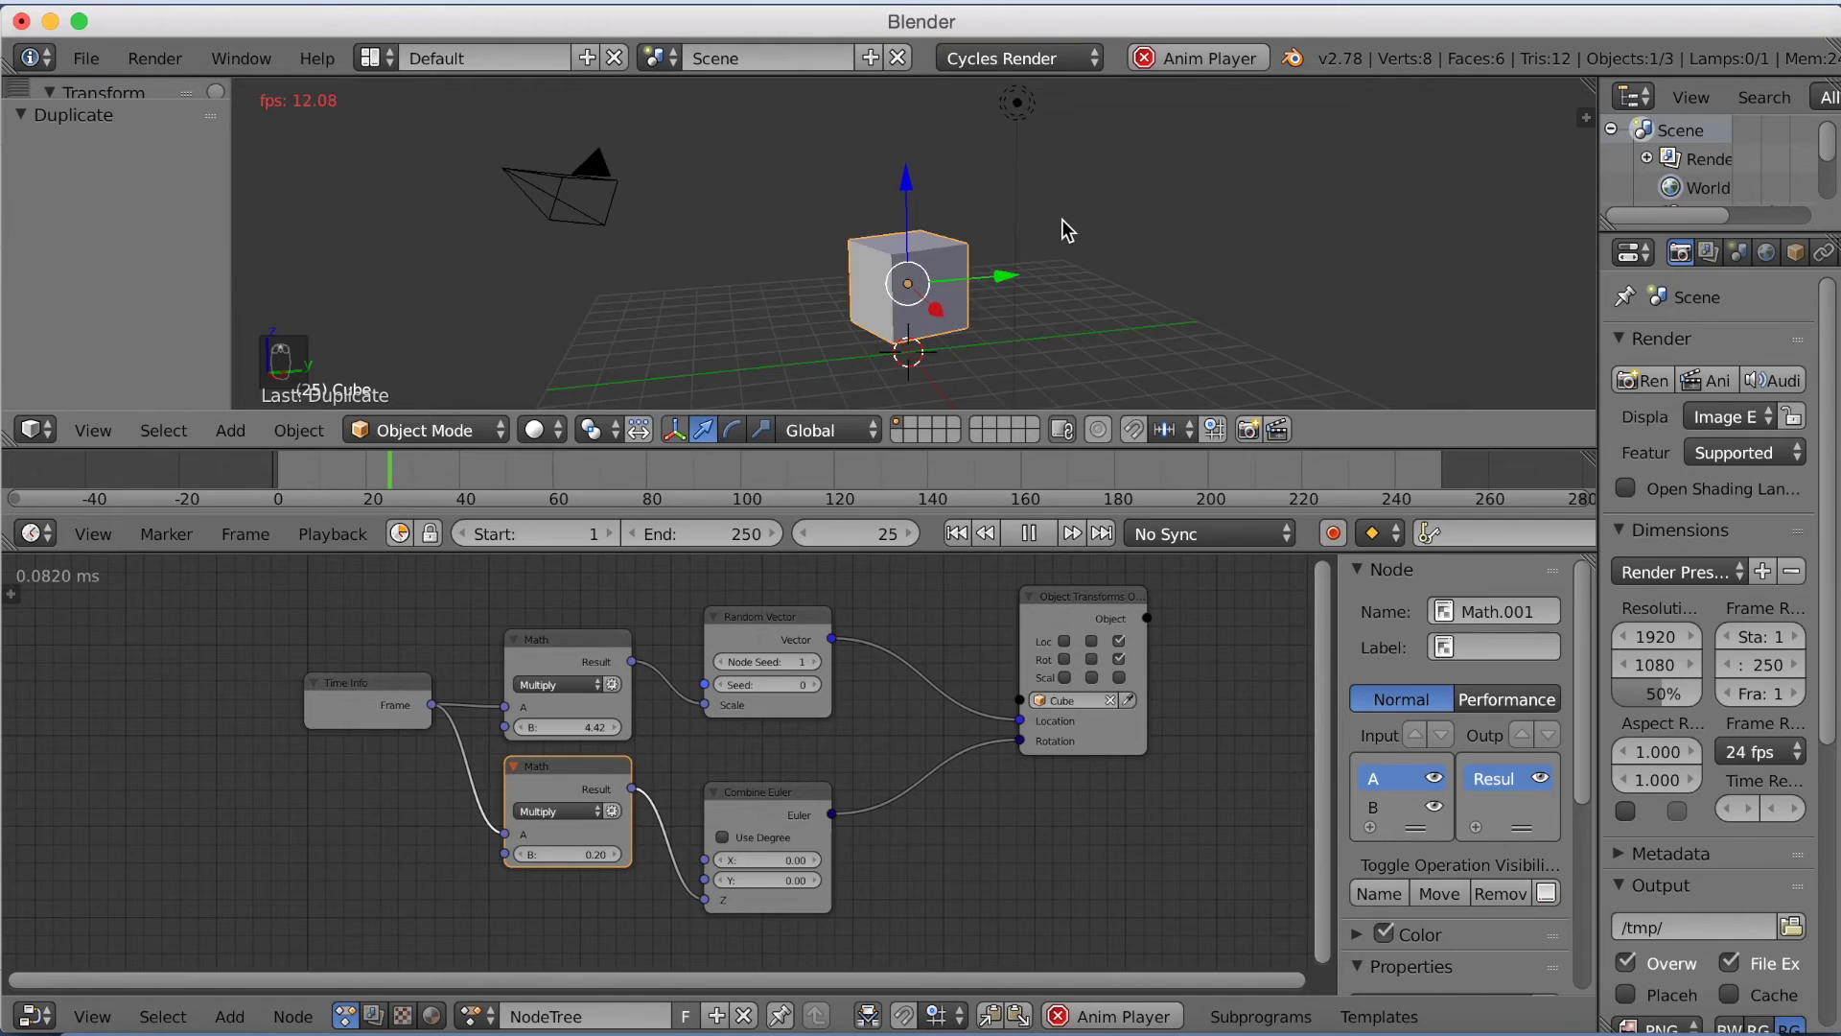
pyautogui.moveTo(1067, 230); pyautogui.dragTo(1072, 197, button='middle')
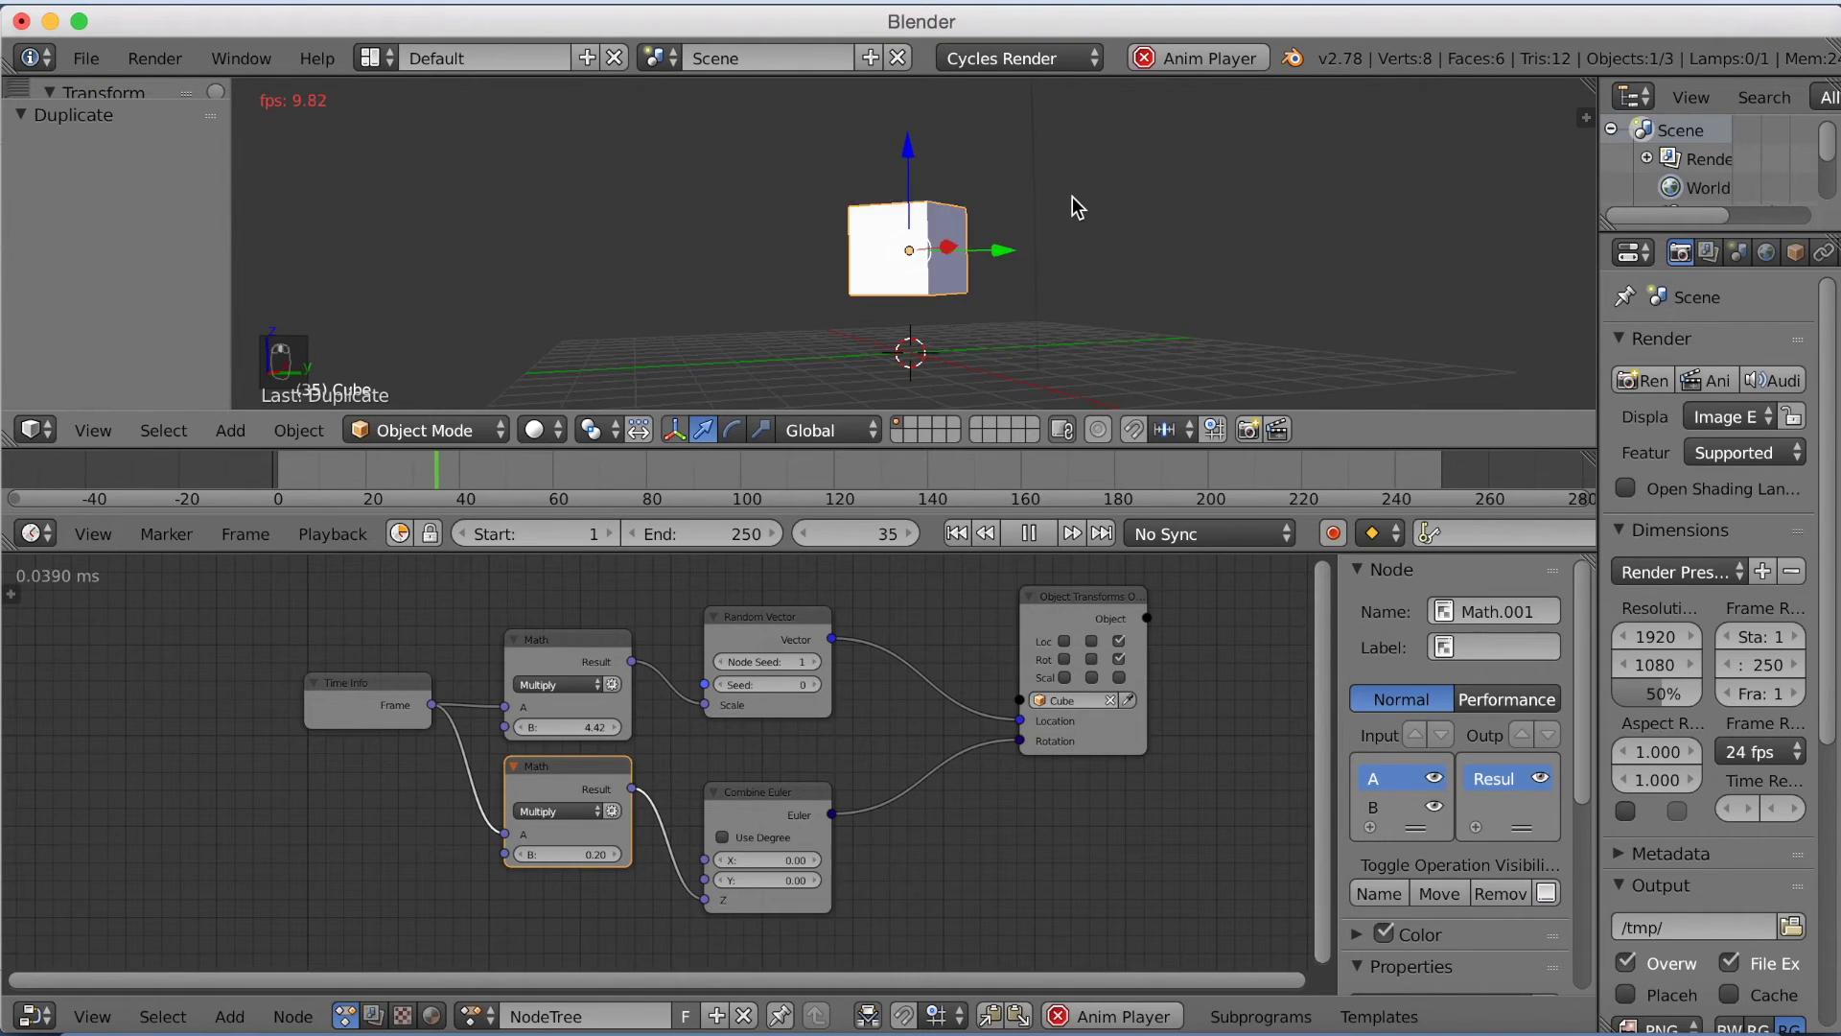
# Set the first Math factor to 3.00 and the lower one to 0.10, then stop playback
pyautogui.click(580, 726)
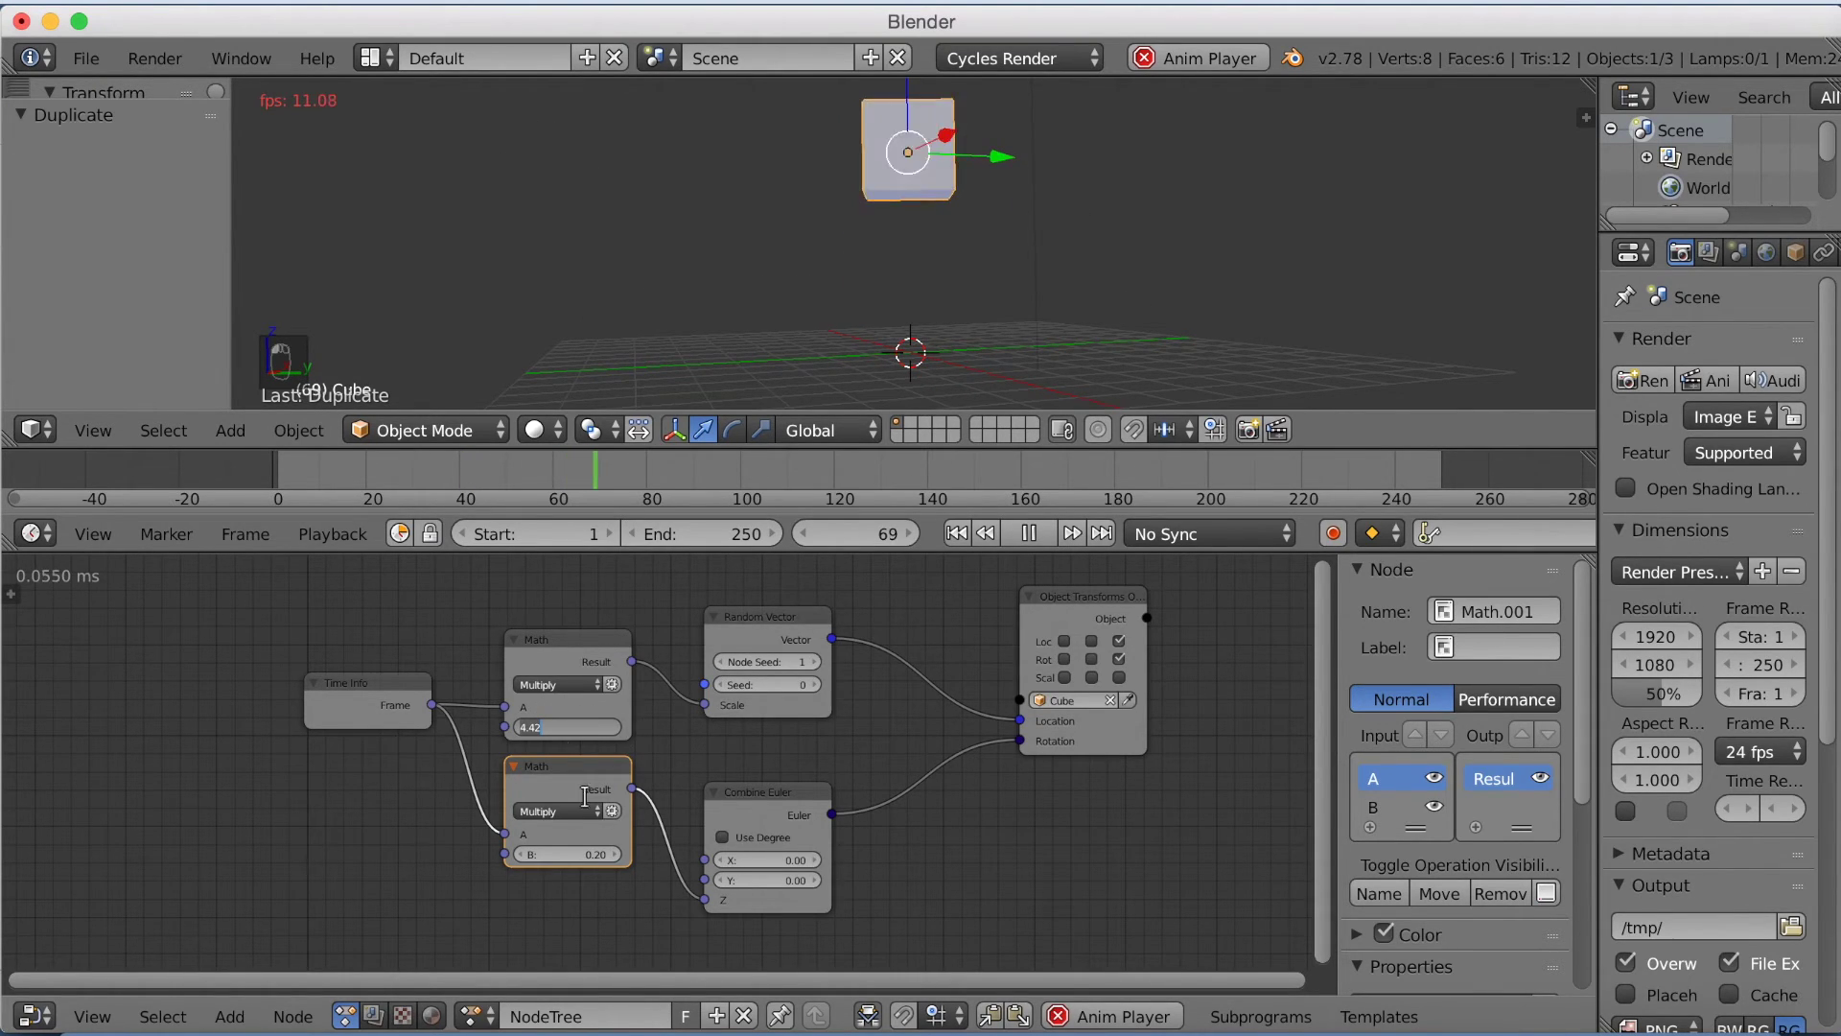
pyautogui.write('3')
pyautogui.press('Return')
pyautogui.click(564, 853)
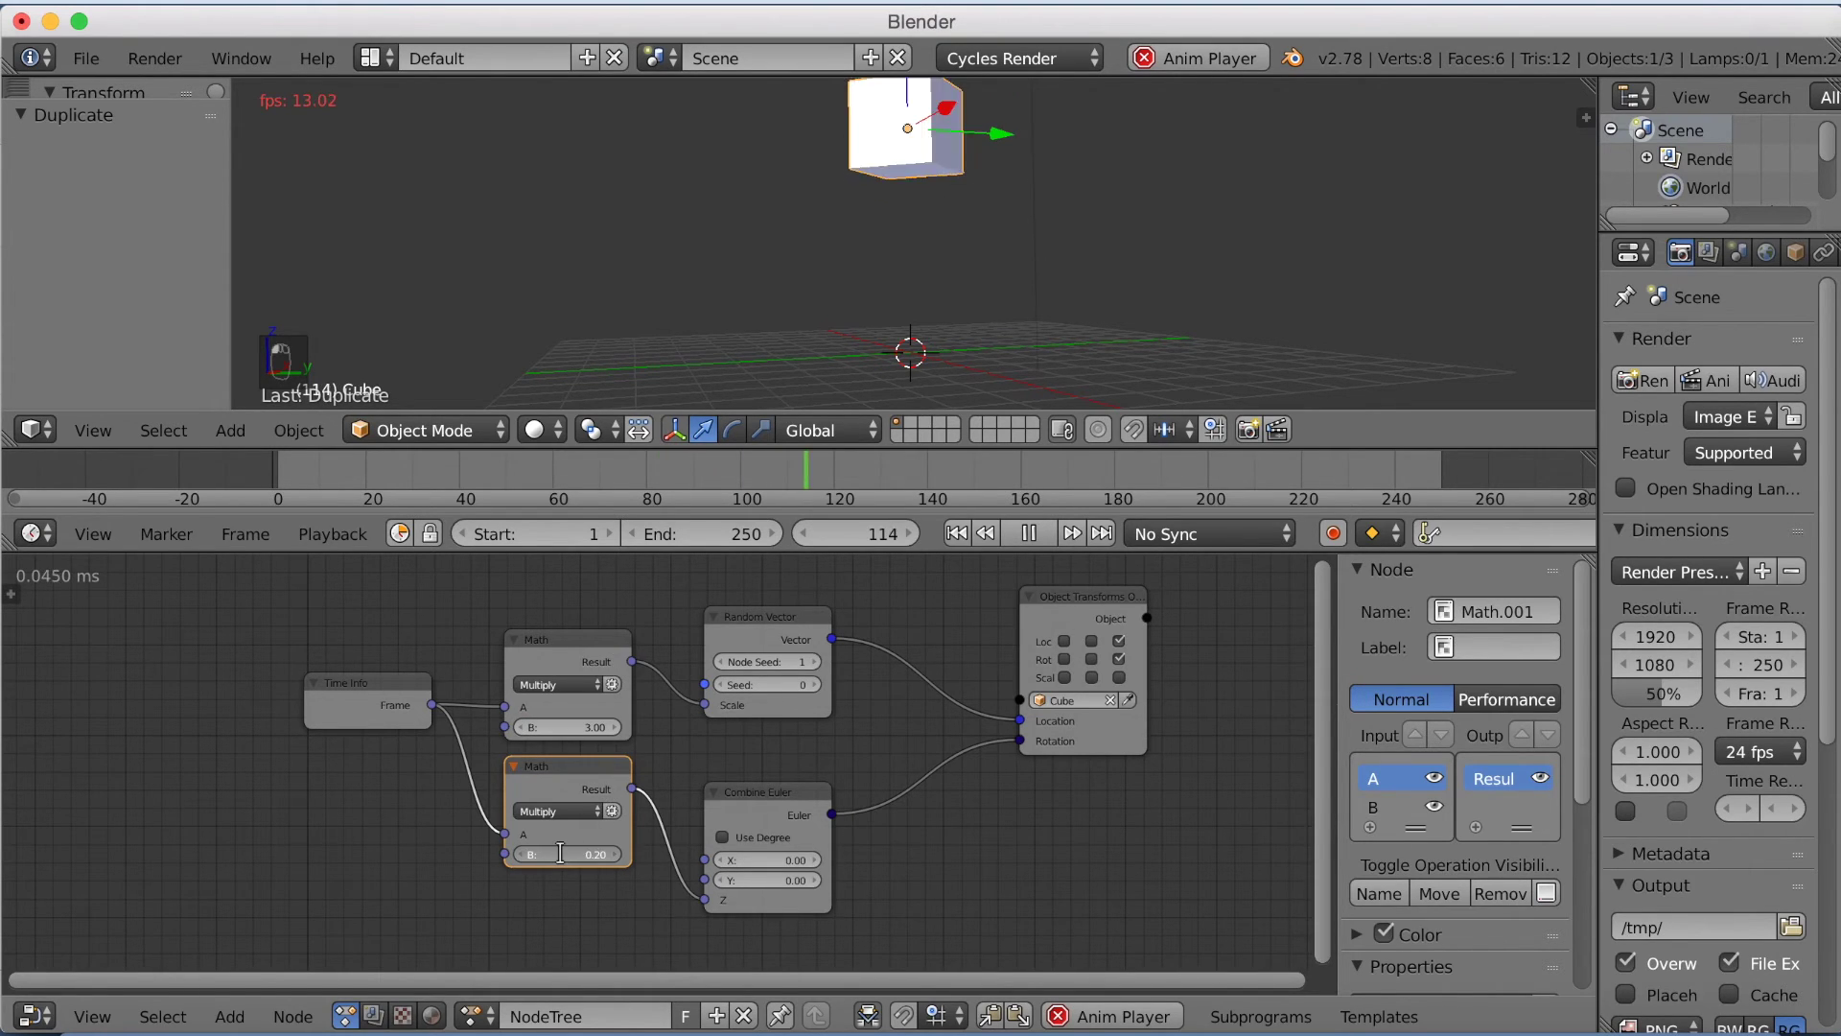
pyautogui.press('BackSpace')
pyautogui.write('1')
pyautogui.press('Return')
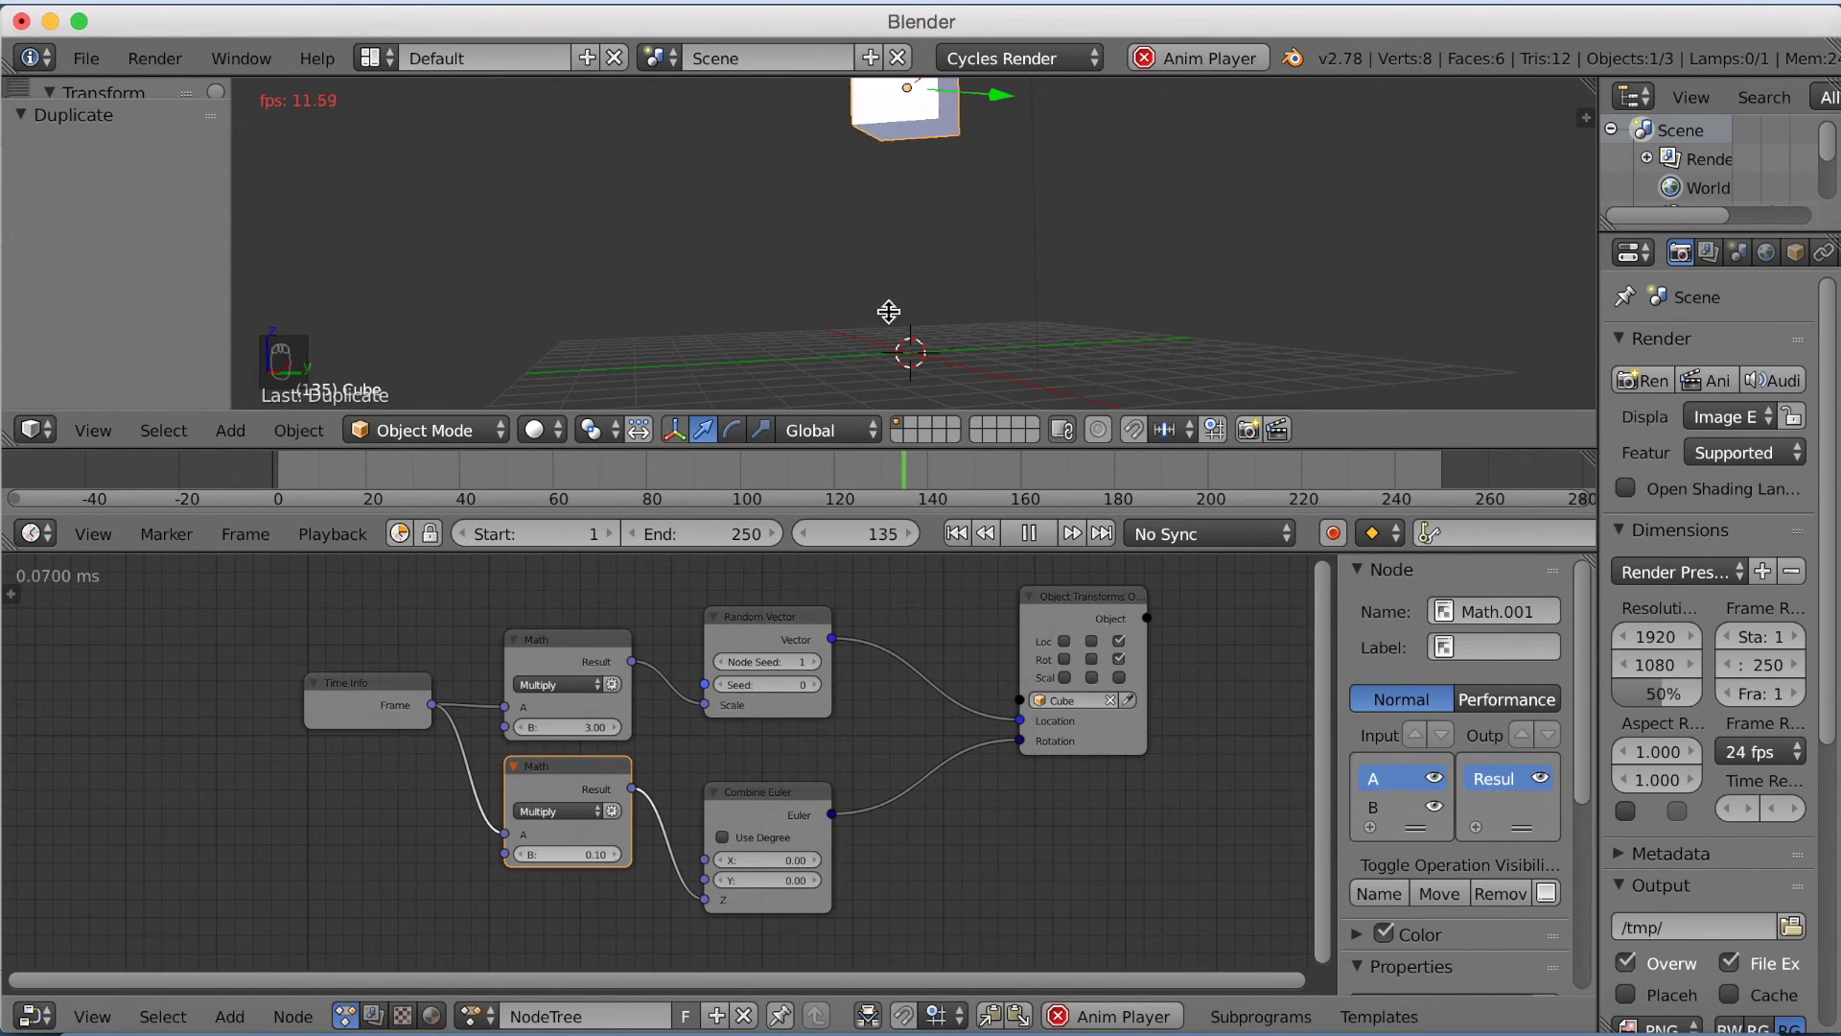
pyautogui.scroll(-3, 957, 191)
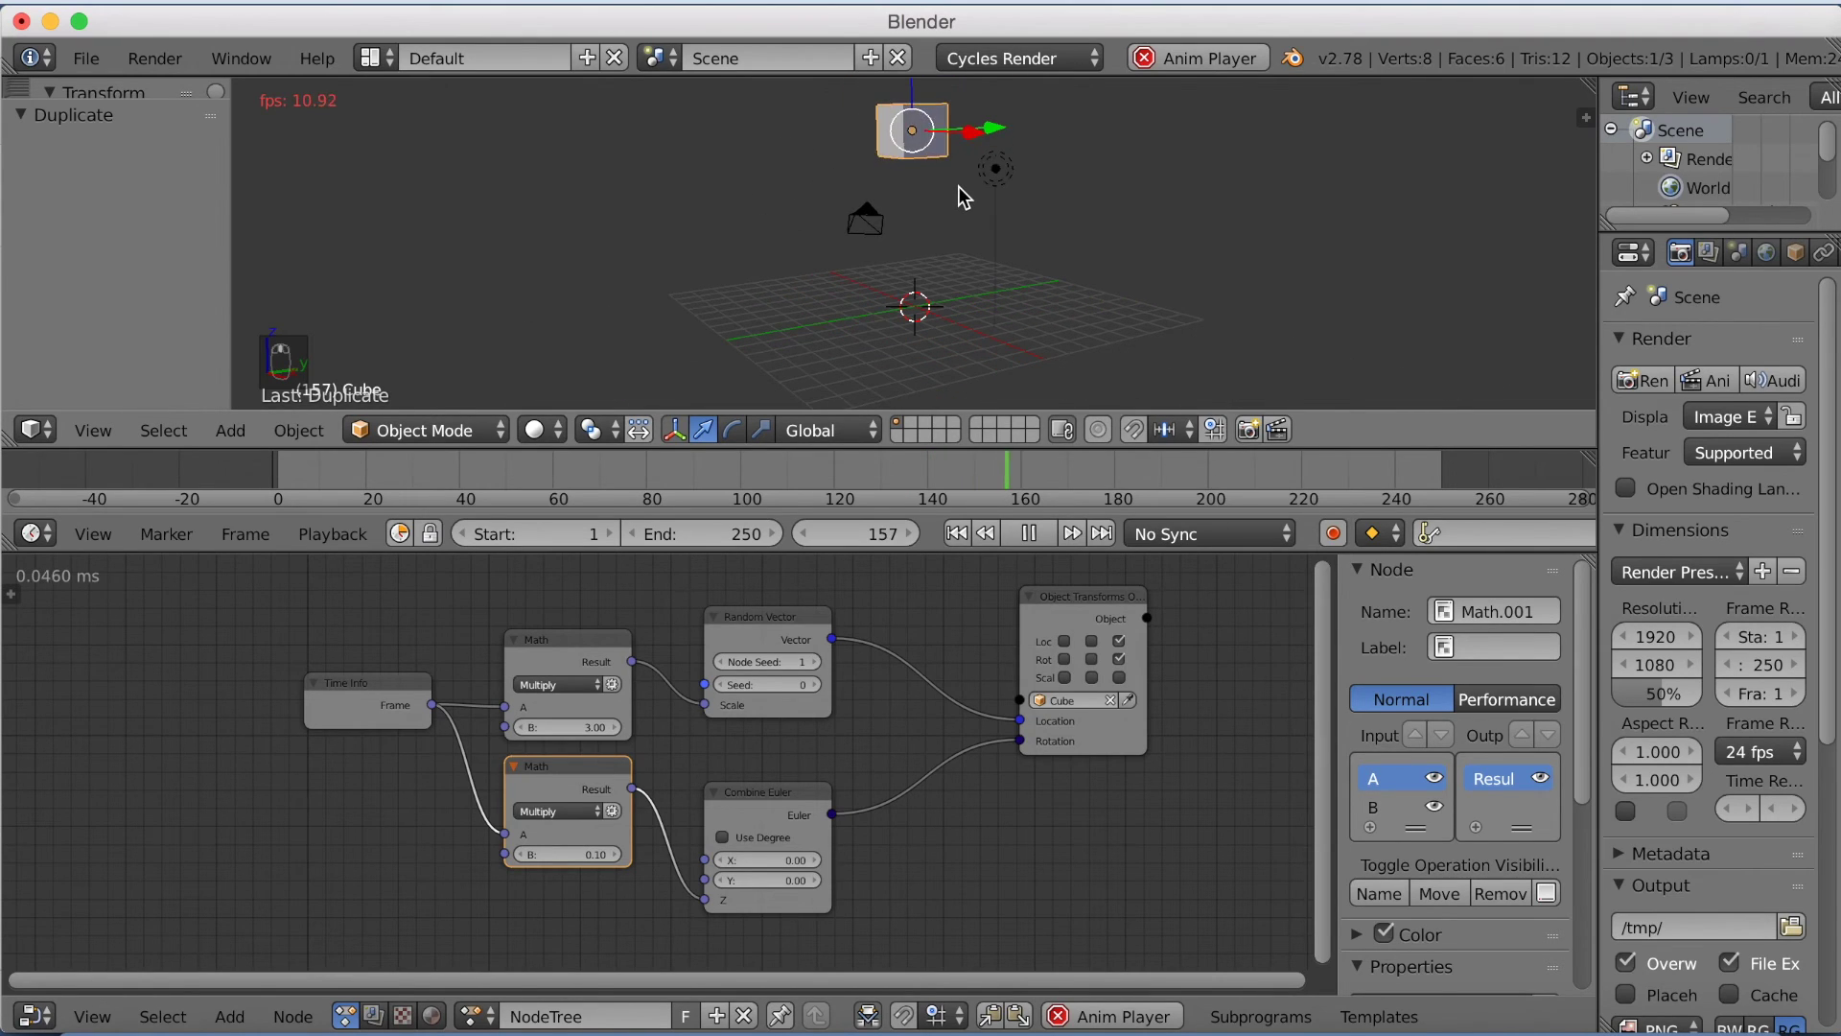
pyautogui.click(1031, 535)
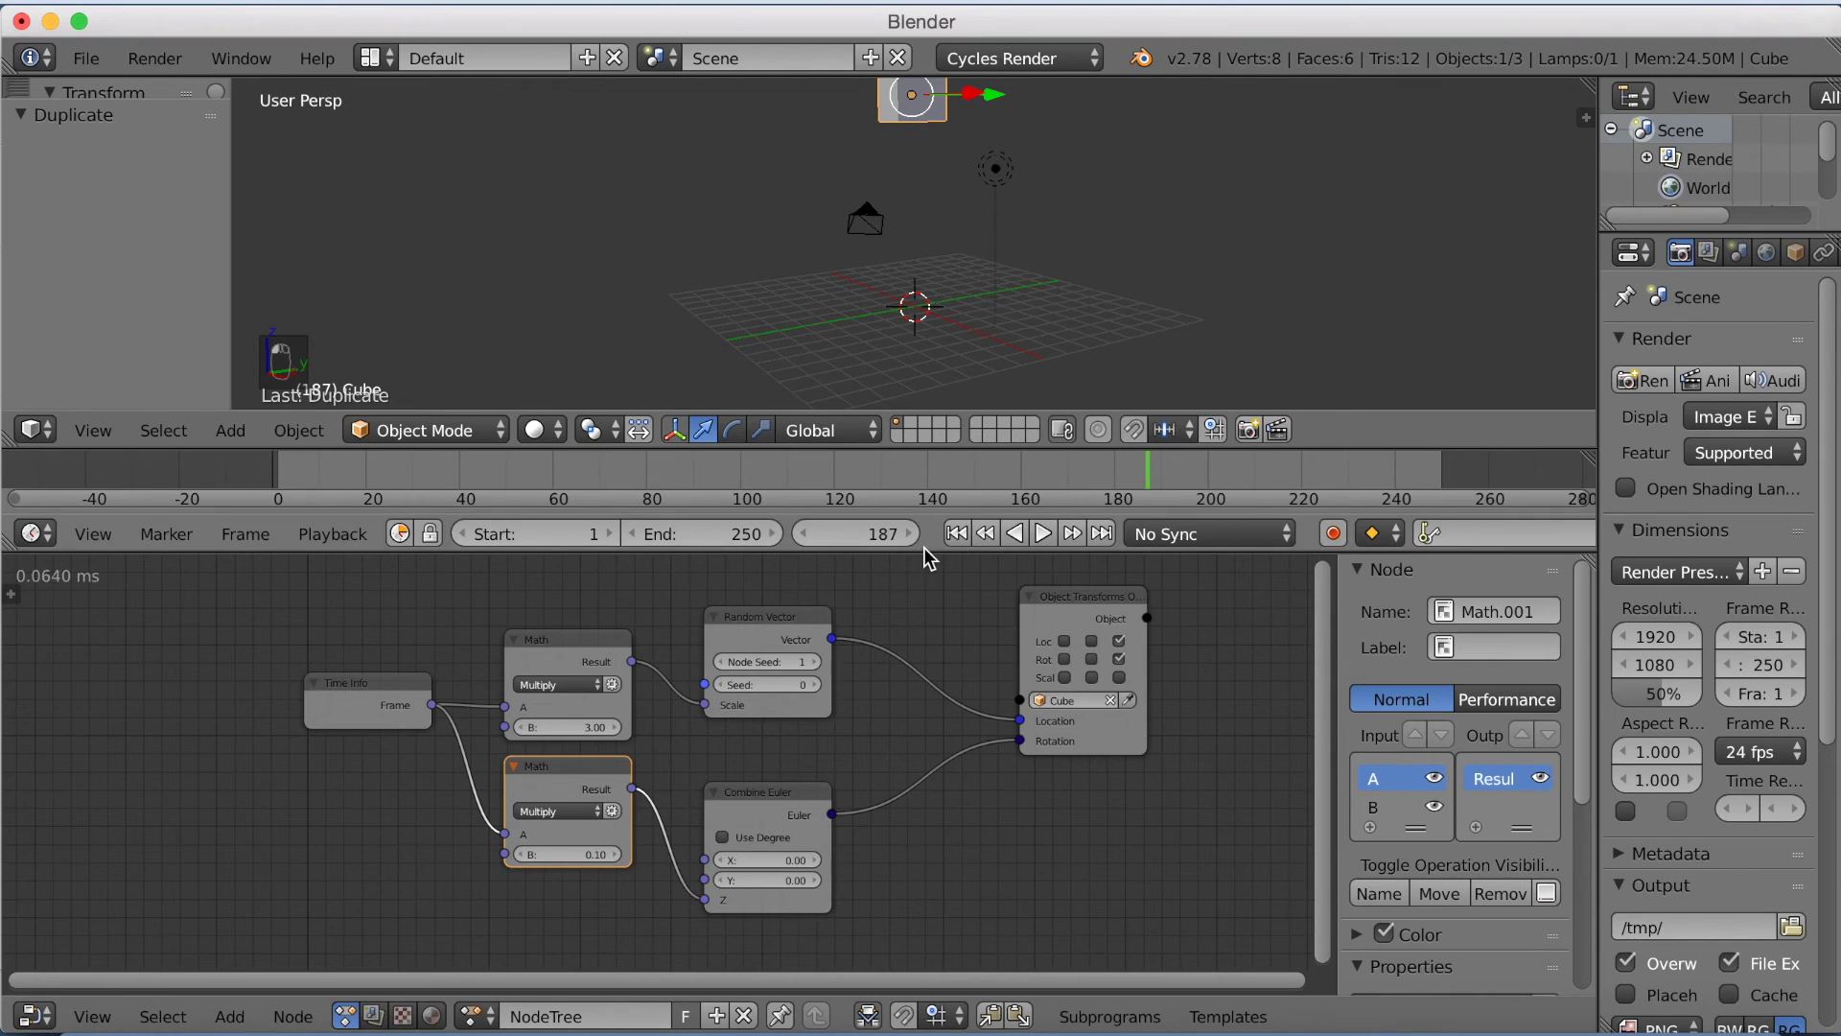
# Drag the editor border down so the timeline grows and the node editor shrinks to a strip
pyautogui.moveTo(926, 556); pyautogui.dragTo(854, 926)
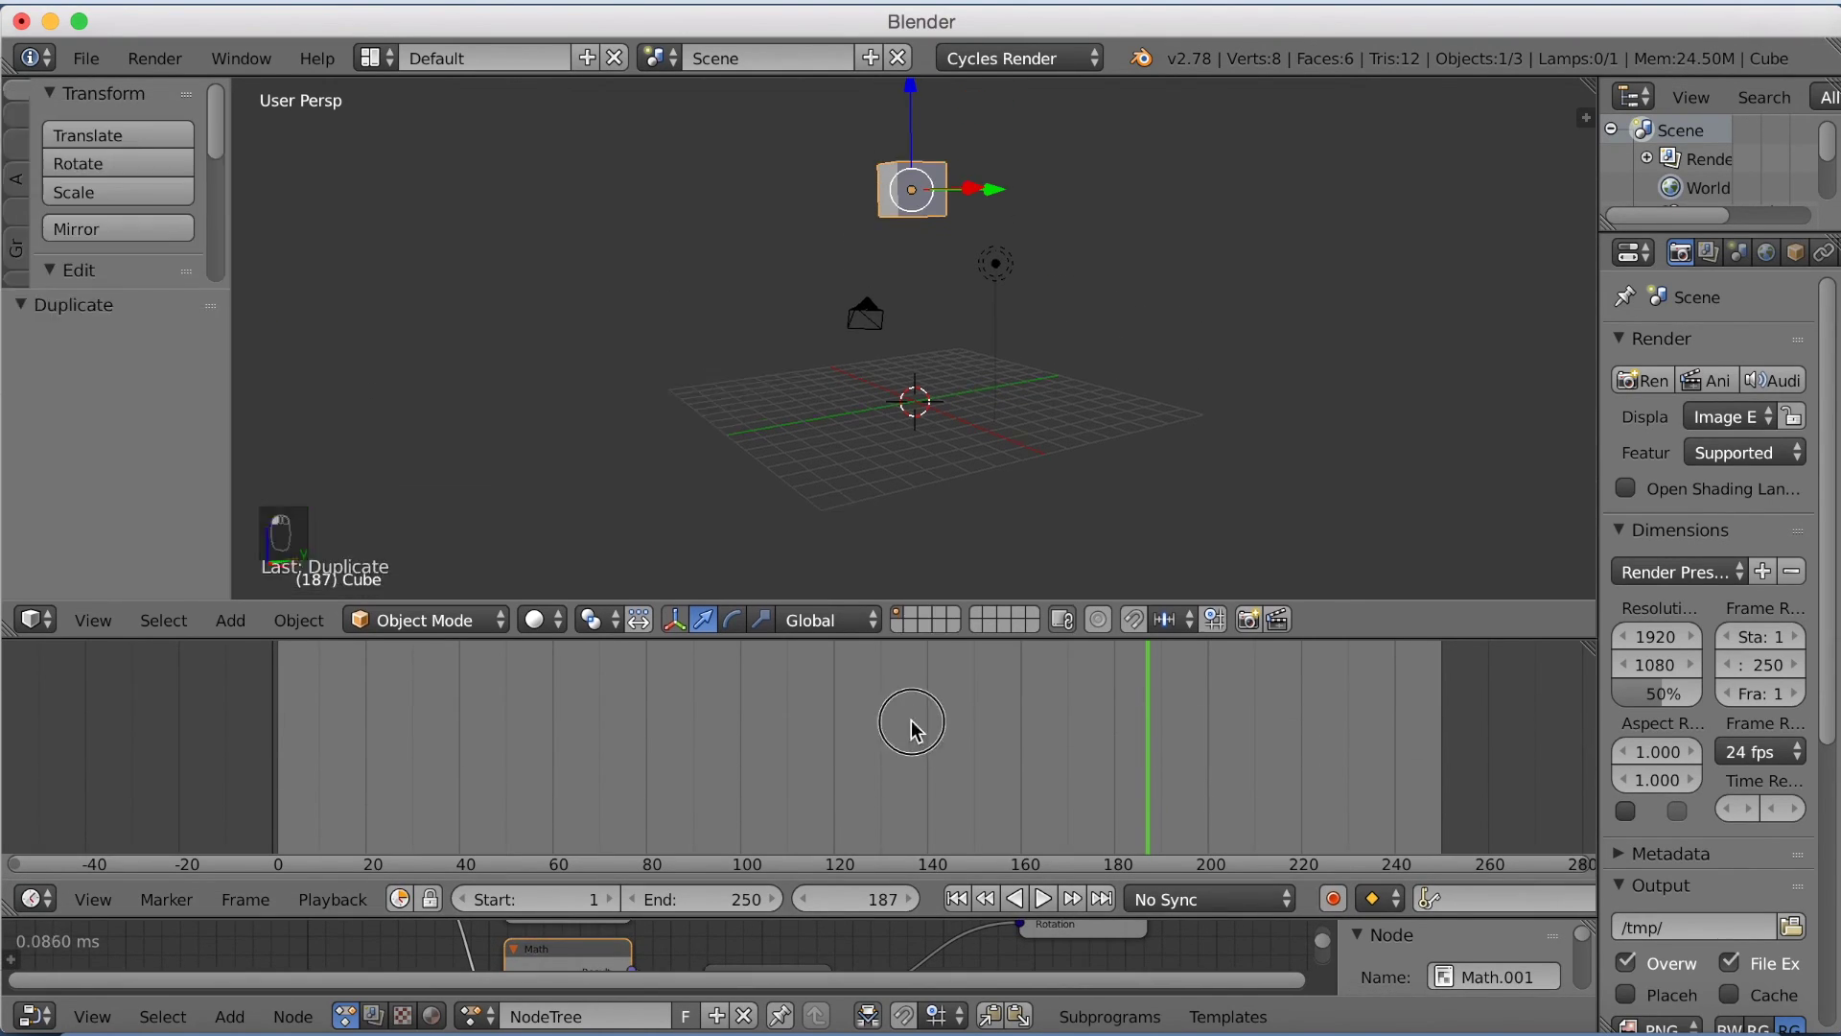